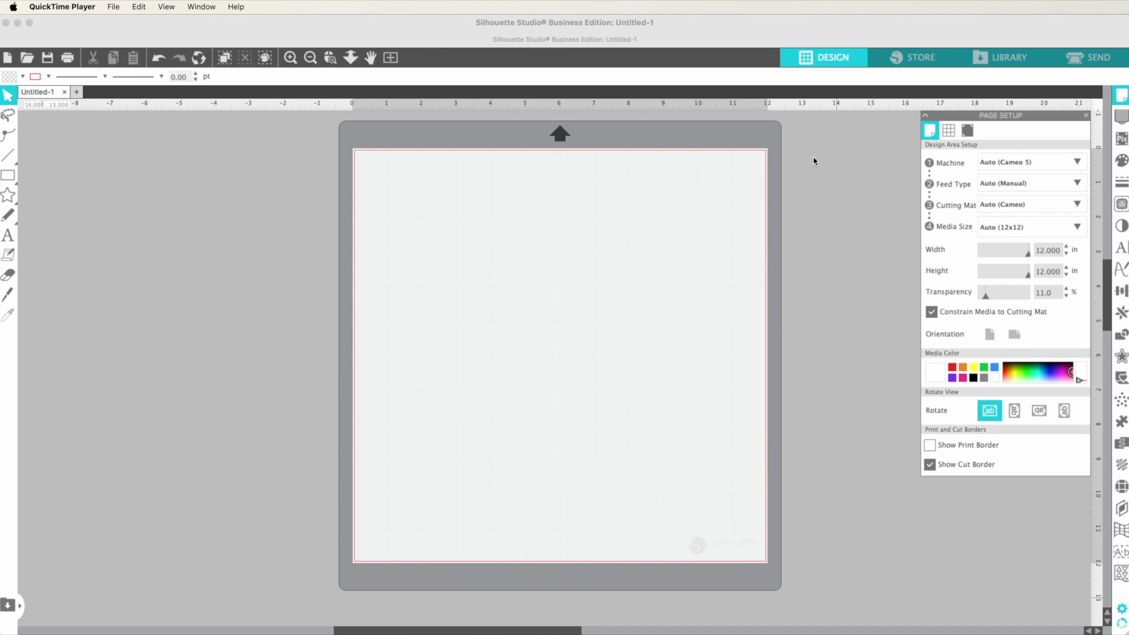
# Reopen the design page setup and set the machine to None and the media size to Printer.
pyautogui.click(1086, 116)
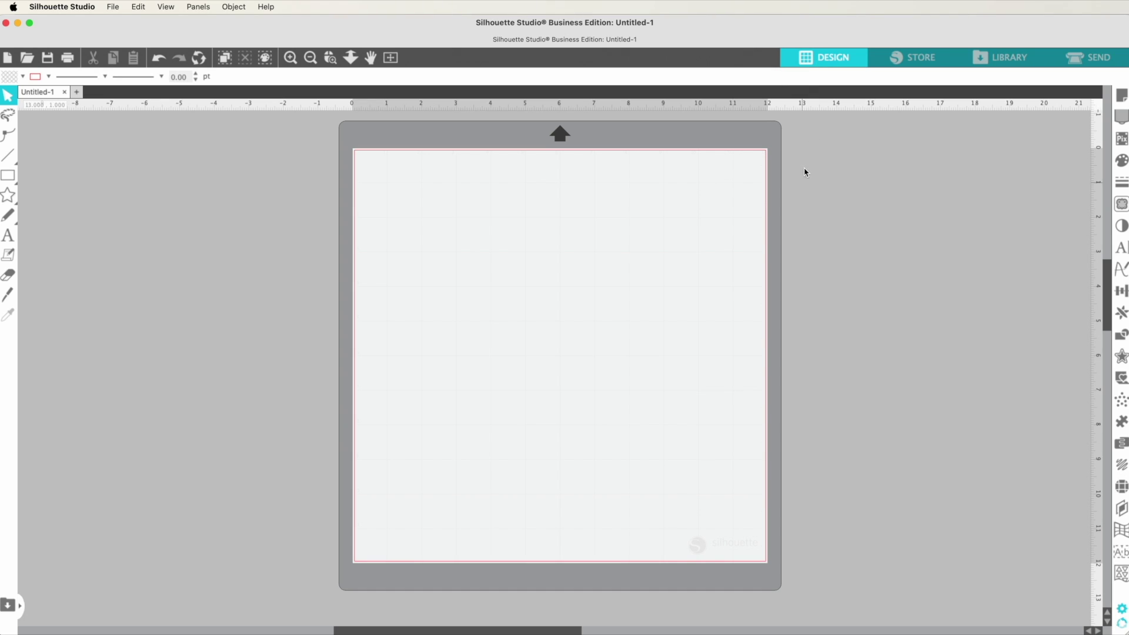
pyautogui.click(1122, 96)
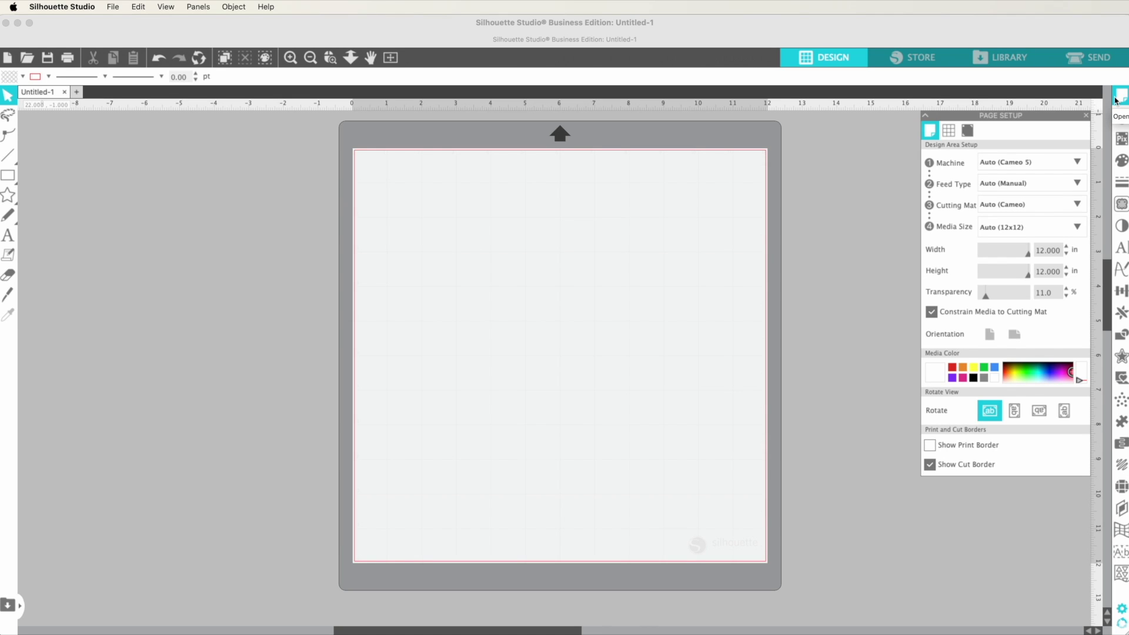
pyautogui.click(994, 165)
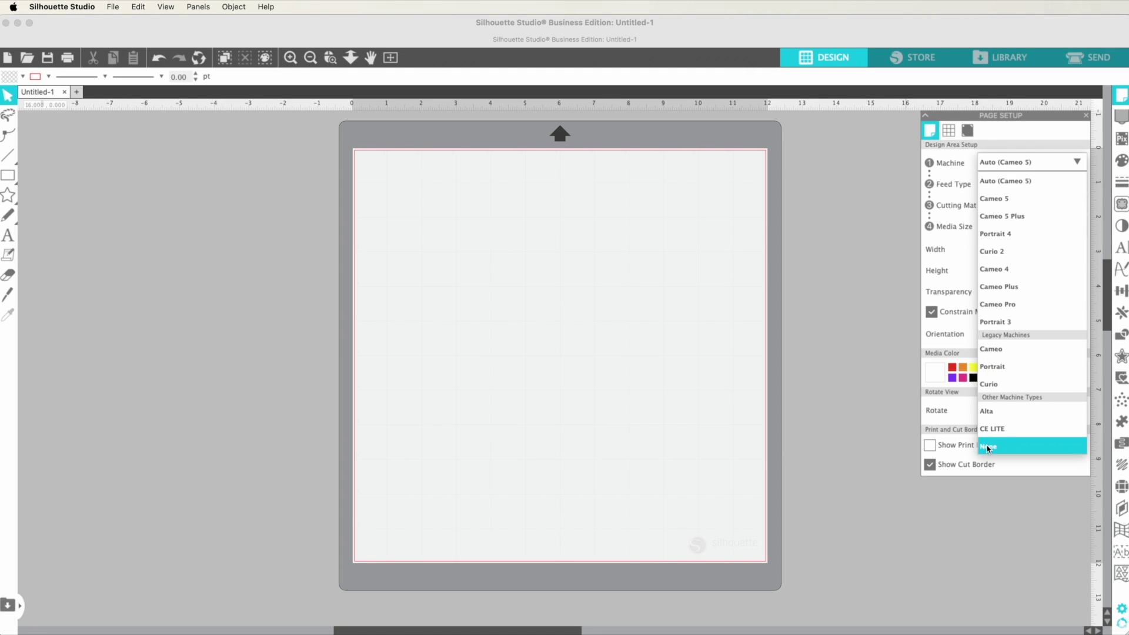
pyautogui.click(988, 449)
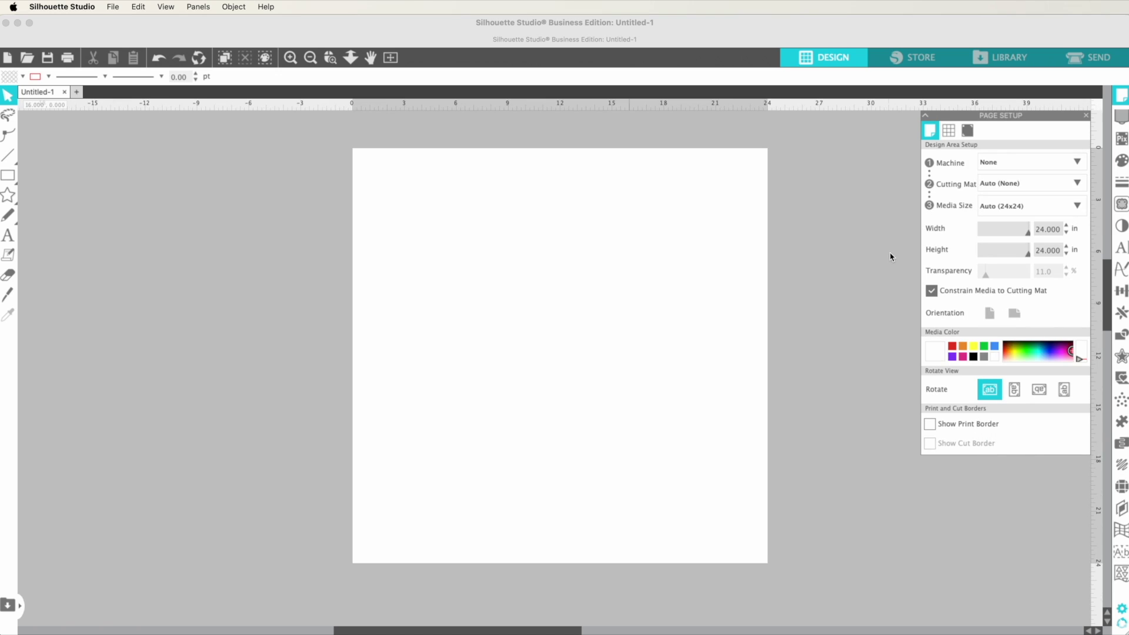
pyautogui.click(998, 211)
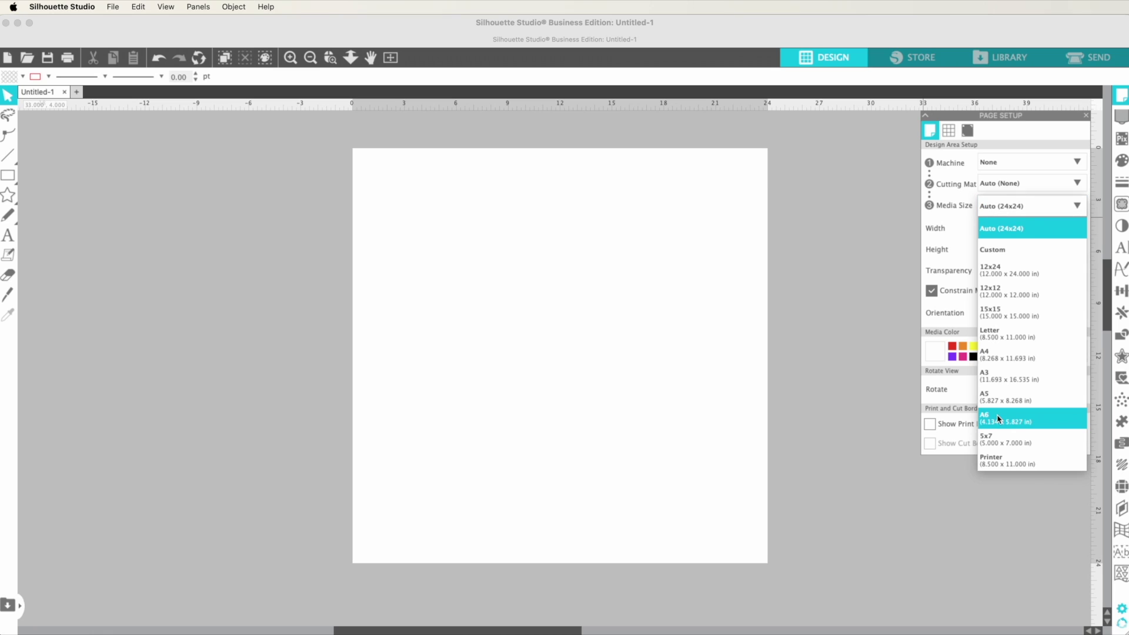
pyautogui.click(1001, 464)
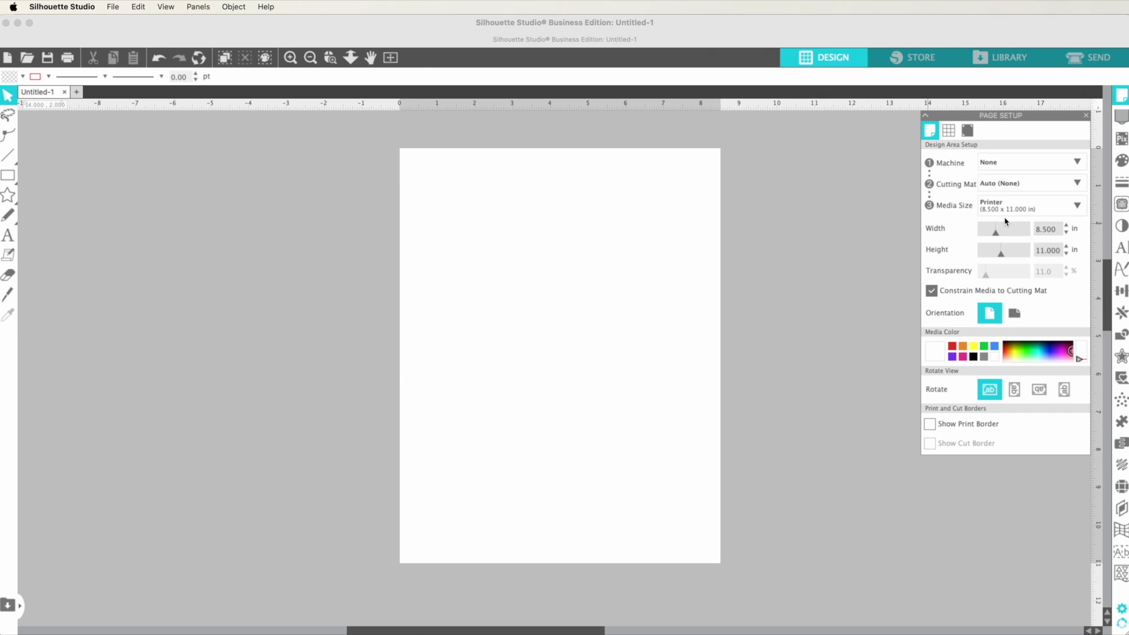
# Format the print page setup for the EPSON SC-F500 Series with the 24x30 paper size.
pyautogui.click(112, 8)
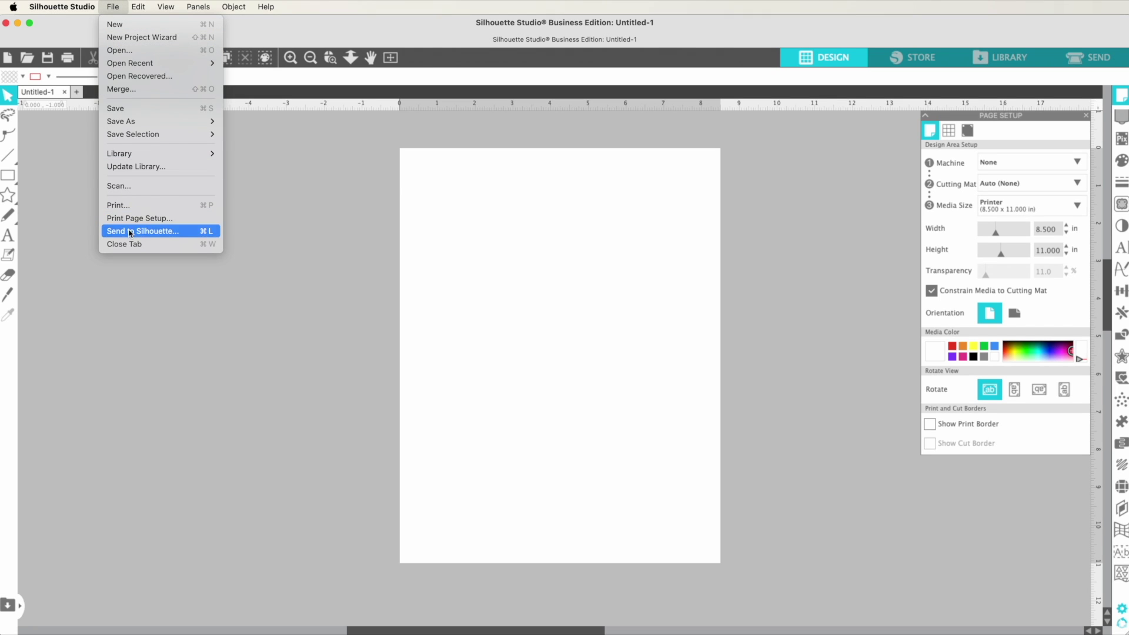
pyautogui.click(129, 224)
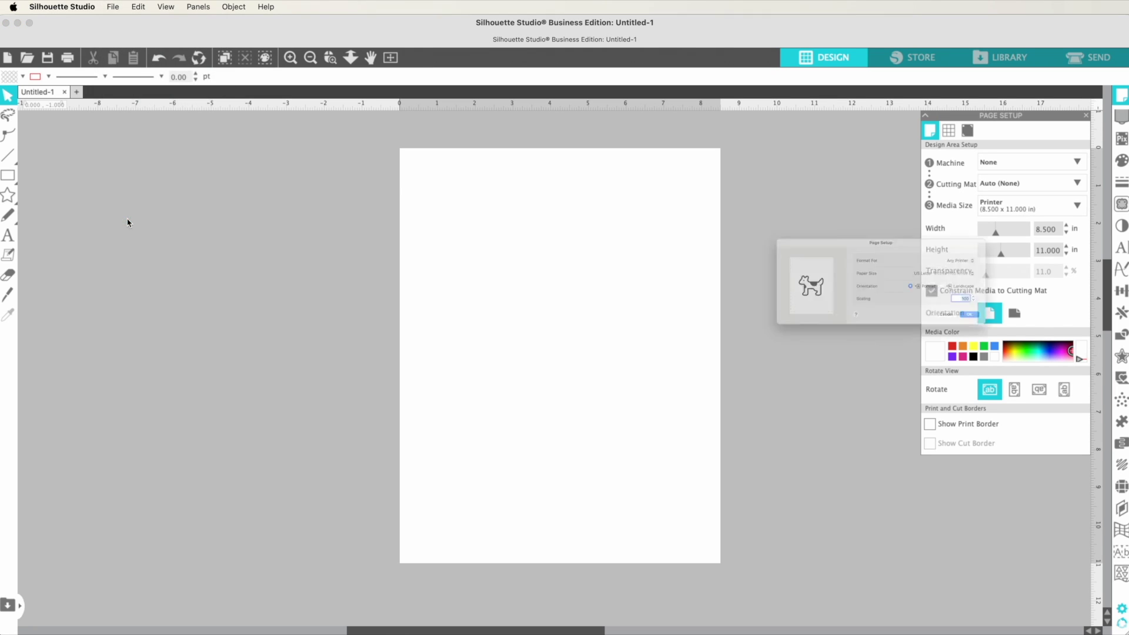
pyautogui.moveTo(758, 216); pyautogui.dragTo(434, 179)
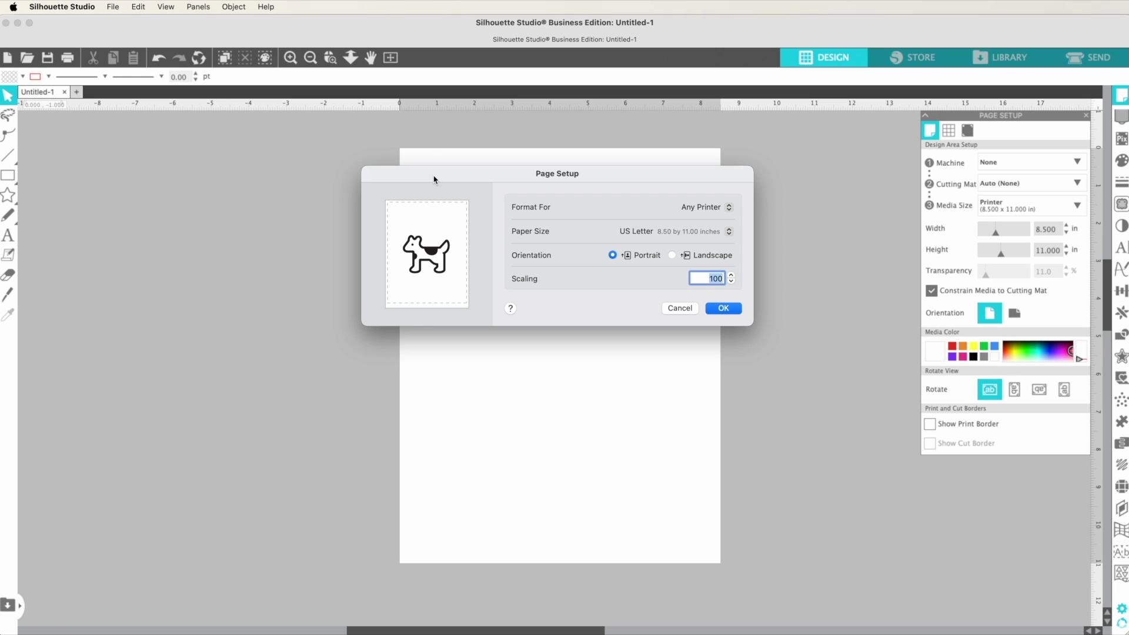
pyautogui.click(729, 209)
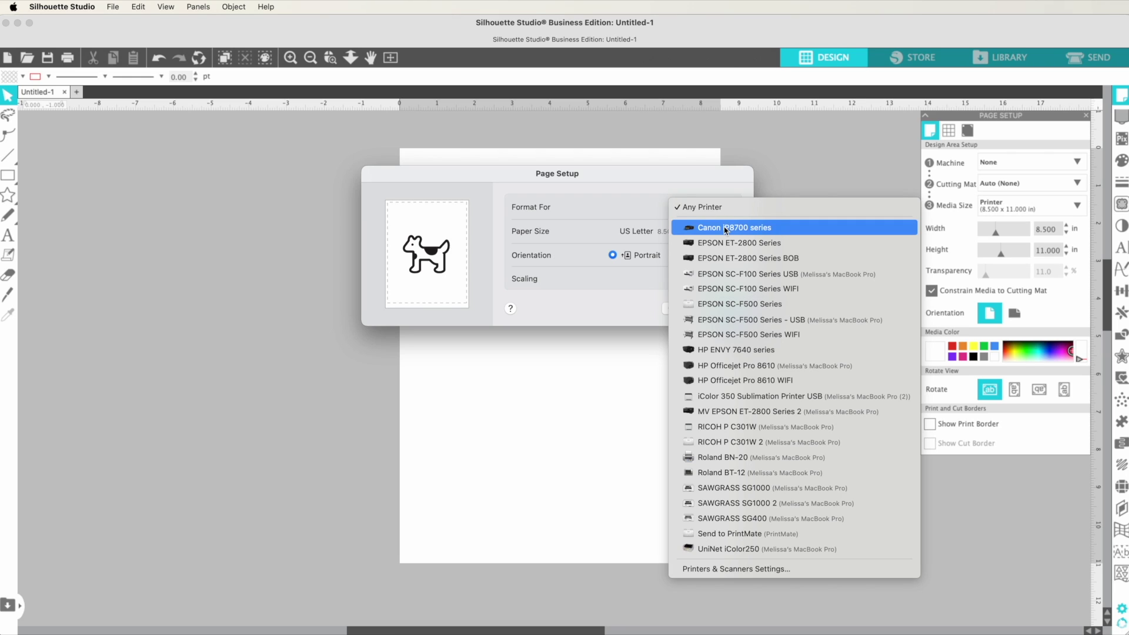
pyautogui.click(735, 307)
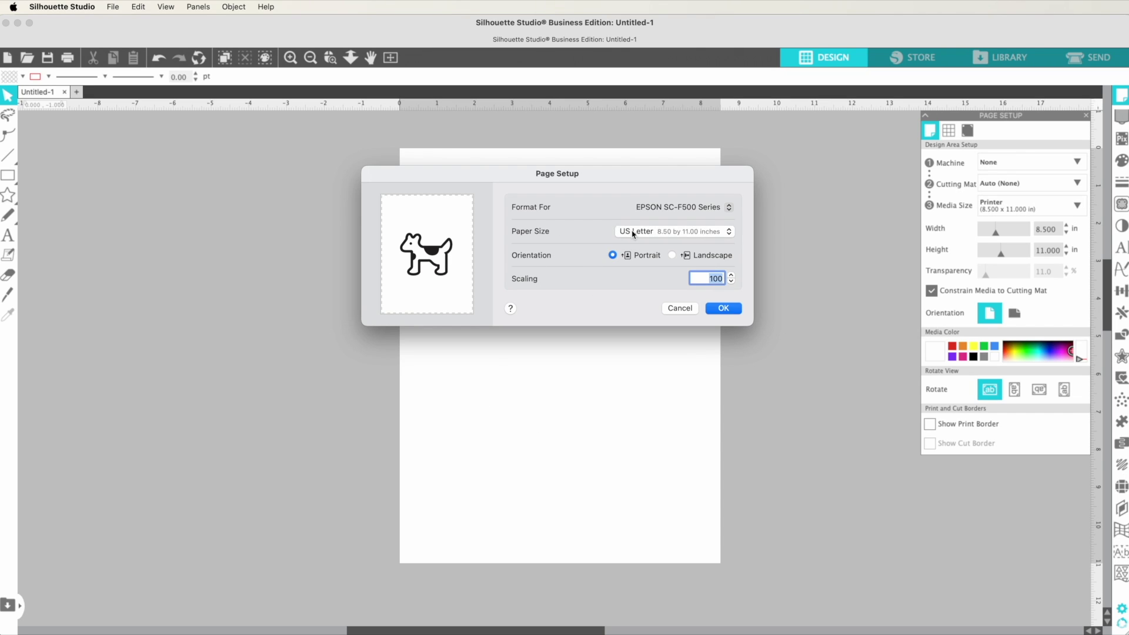
pyautogui.click(649, 232)
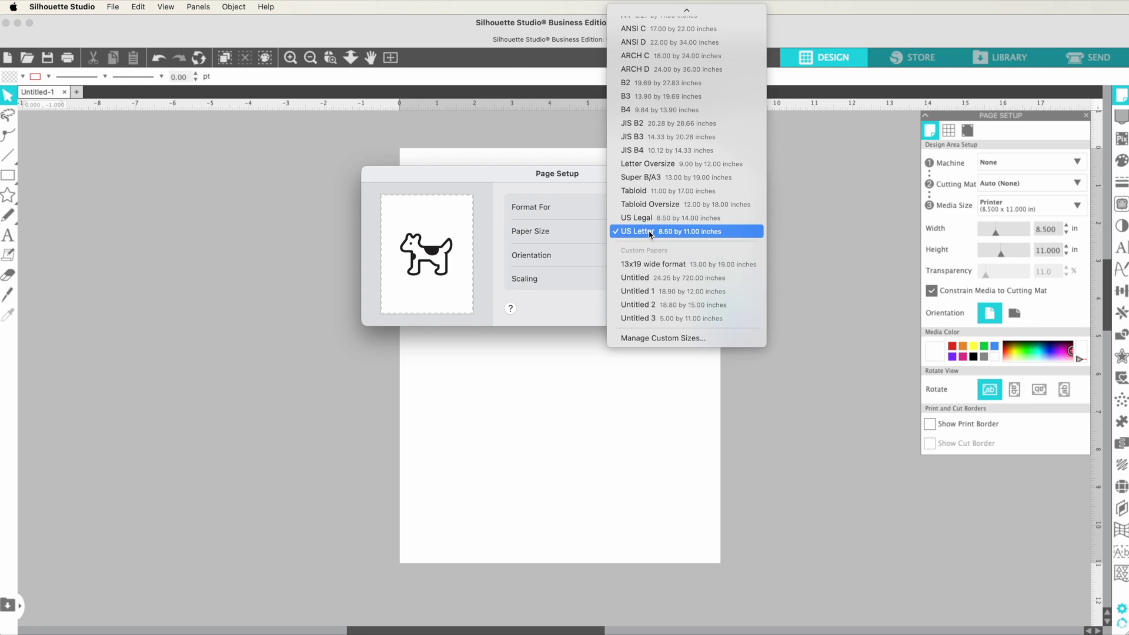
pyautogui.scroll(3, 643, 264)
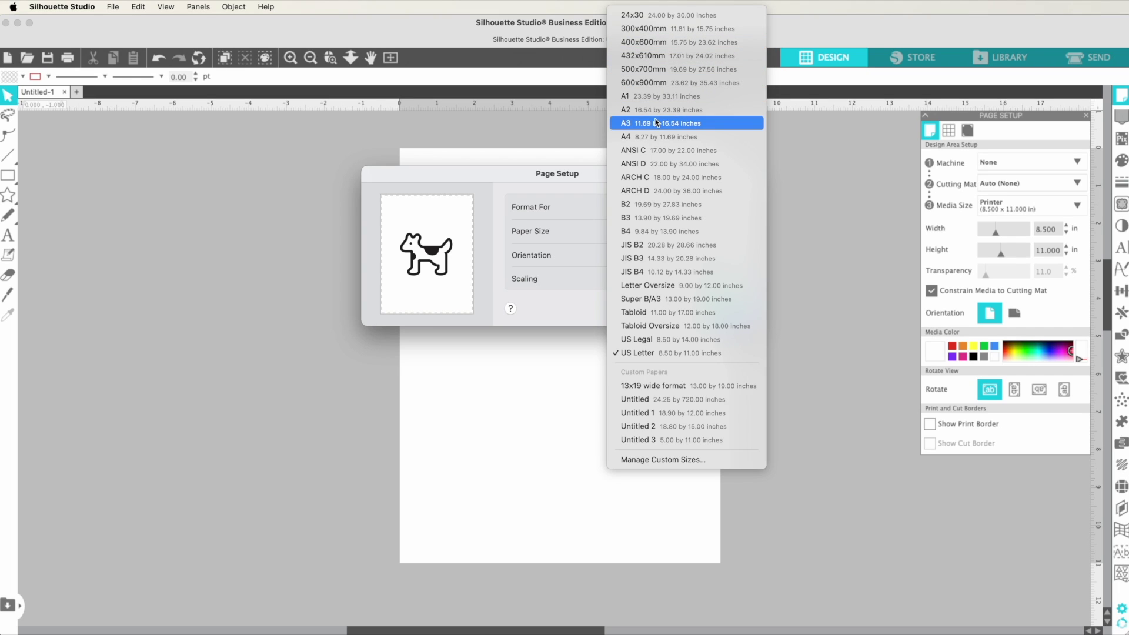
pyautogui.click(673, 16)
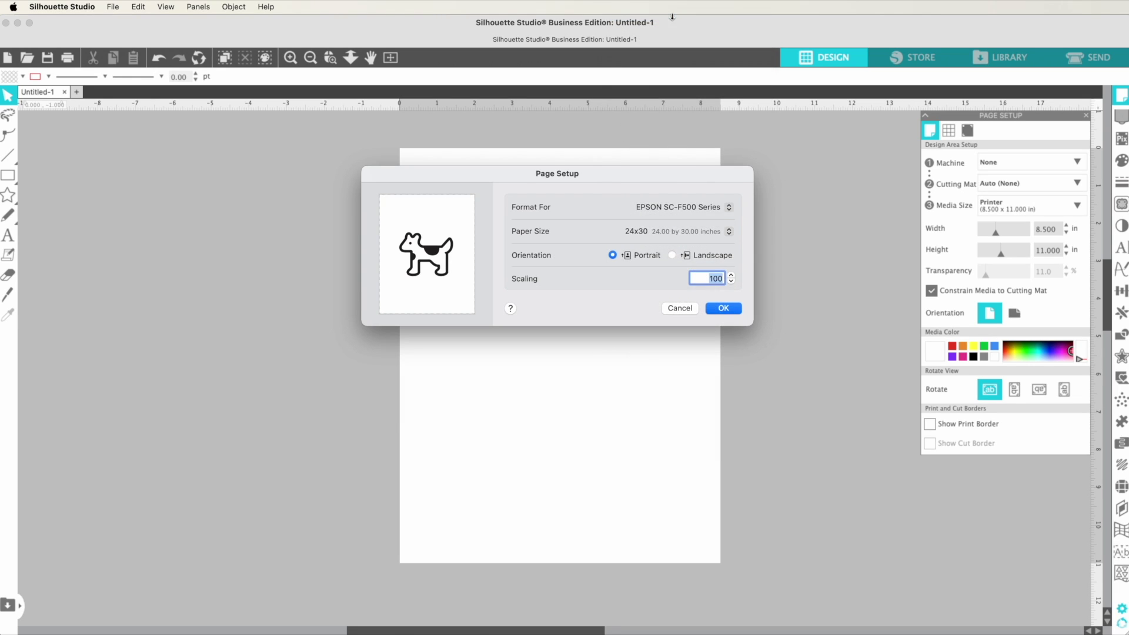
pyautogui.click(721, 309)
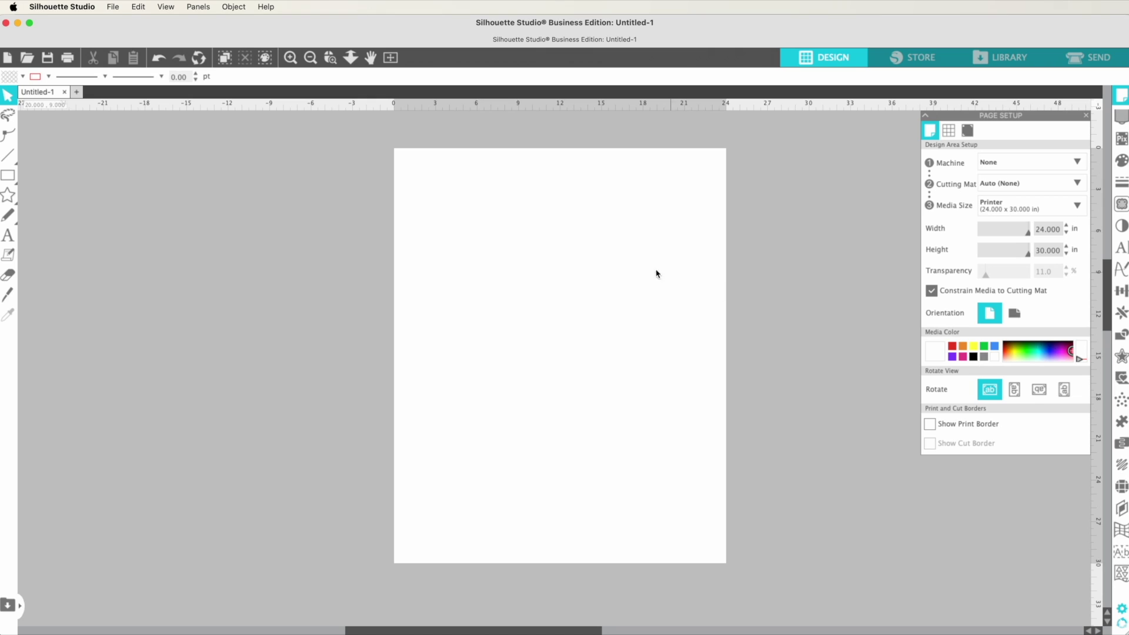
# Format the print page setup for the SAWGRASS SG1000 with US Legal paper, and show the print border on the page.
pyautogui.click(111, 7)
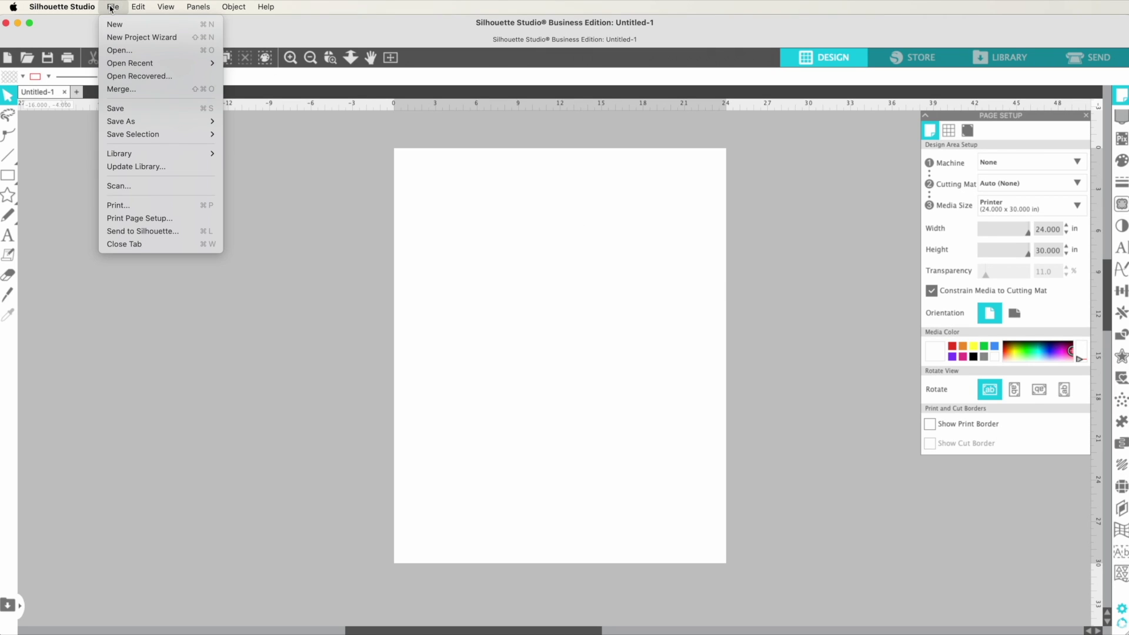
pyautogui.click(112, 218)
pyautogui.moveTo(866, 218); pyautogui.dragTo(566, 189)
pyautogui.click(686, 222)
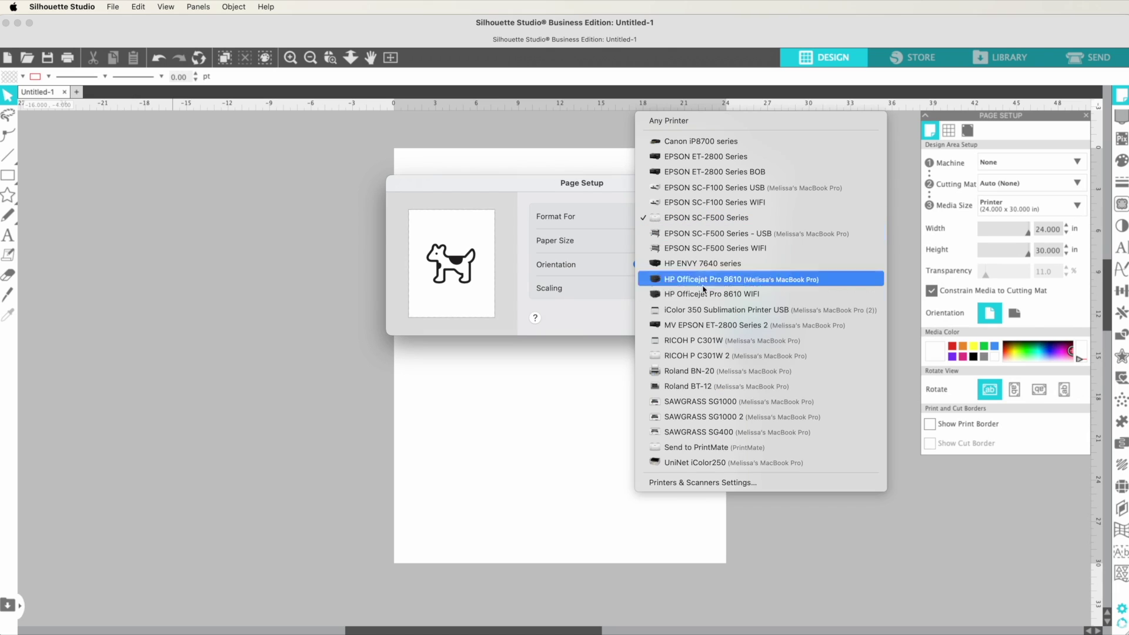
pyautogui.click(694, 402)
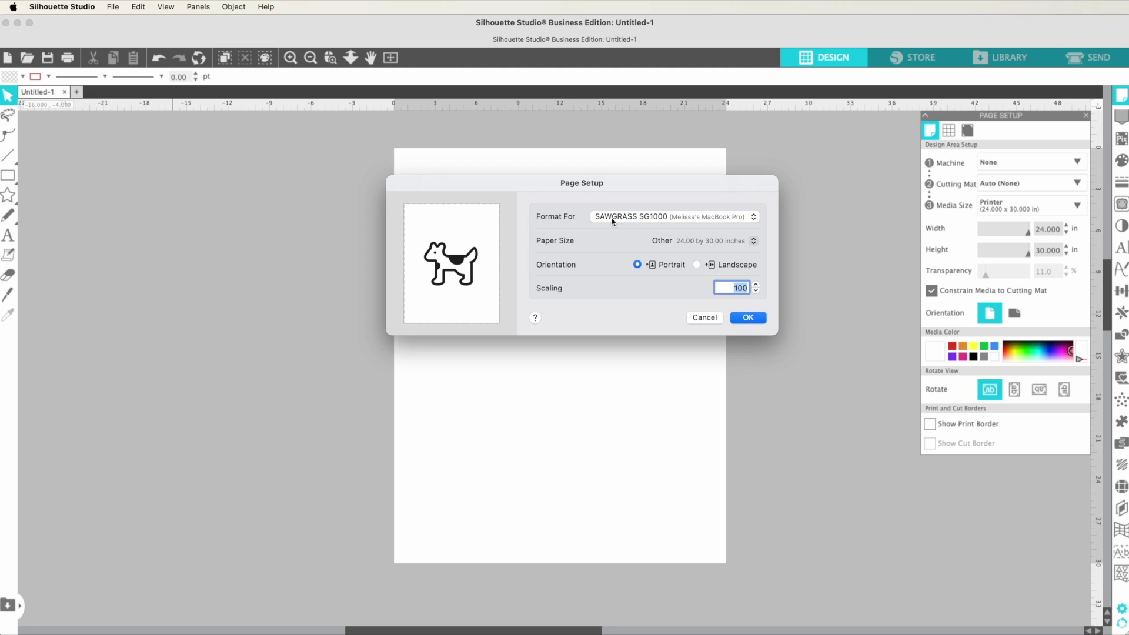
pyautogui.click(671, 241)
pyautogui.scroll(10, 682, 224)
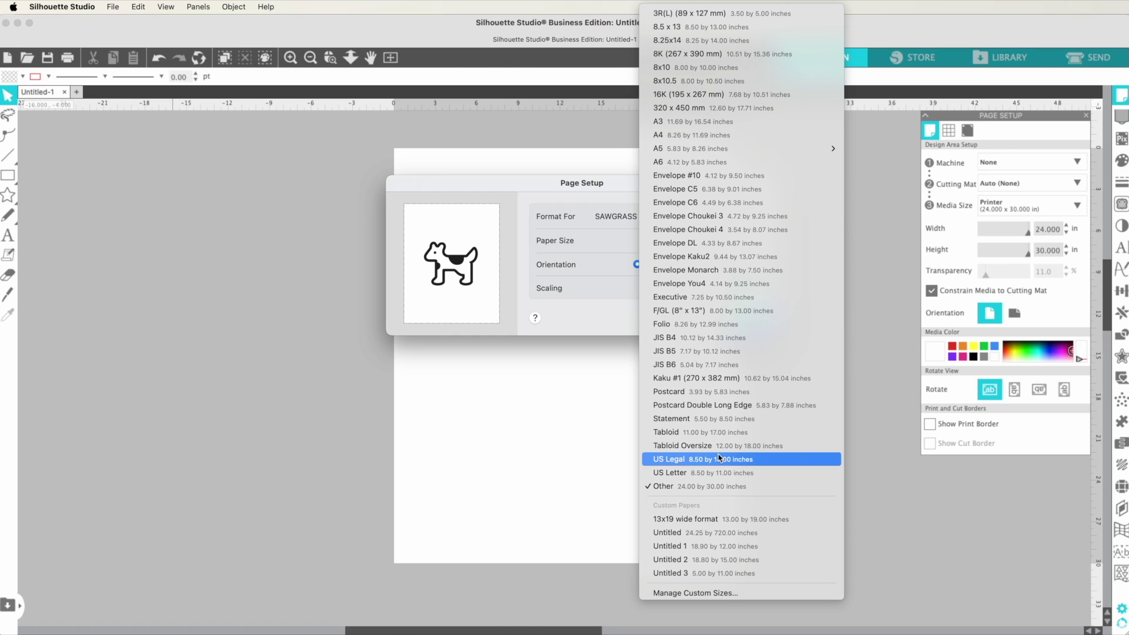
pyautogui.click(749, 459)
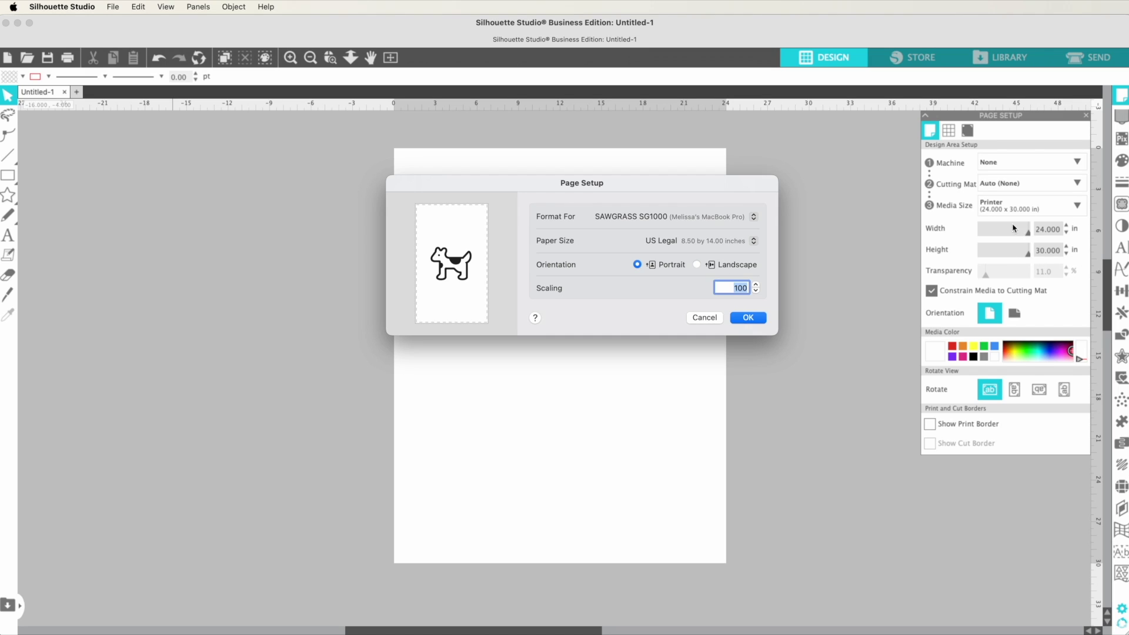
pyautogui.click(746, 320)
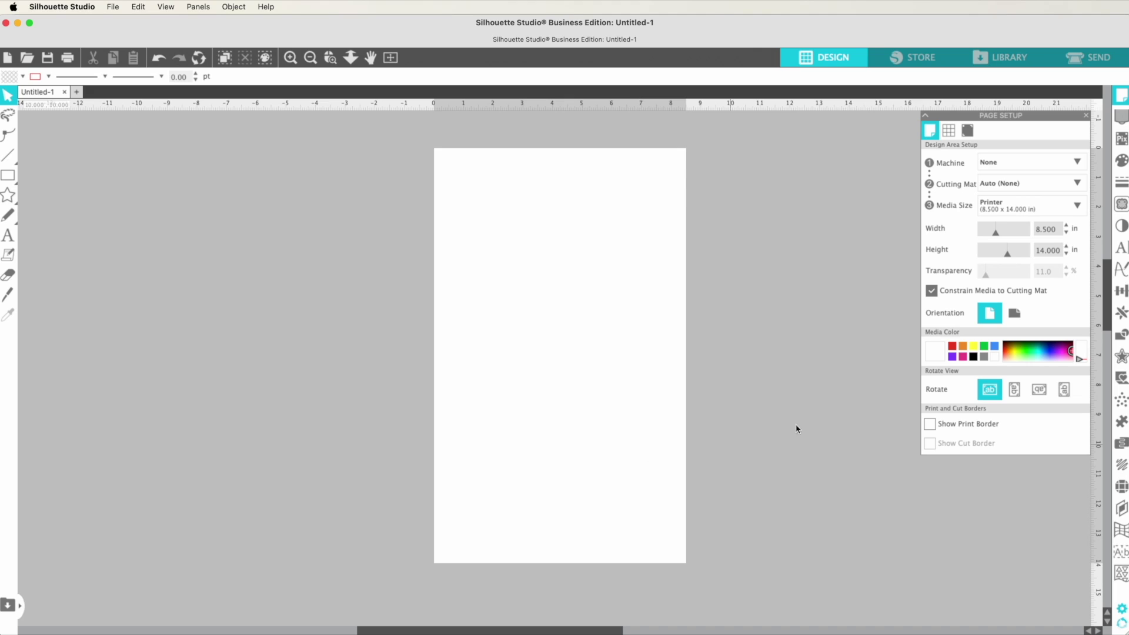
pyautogui.click(932, 425)
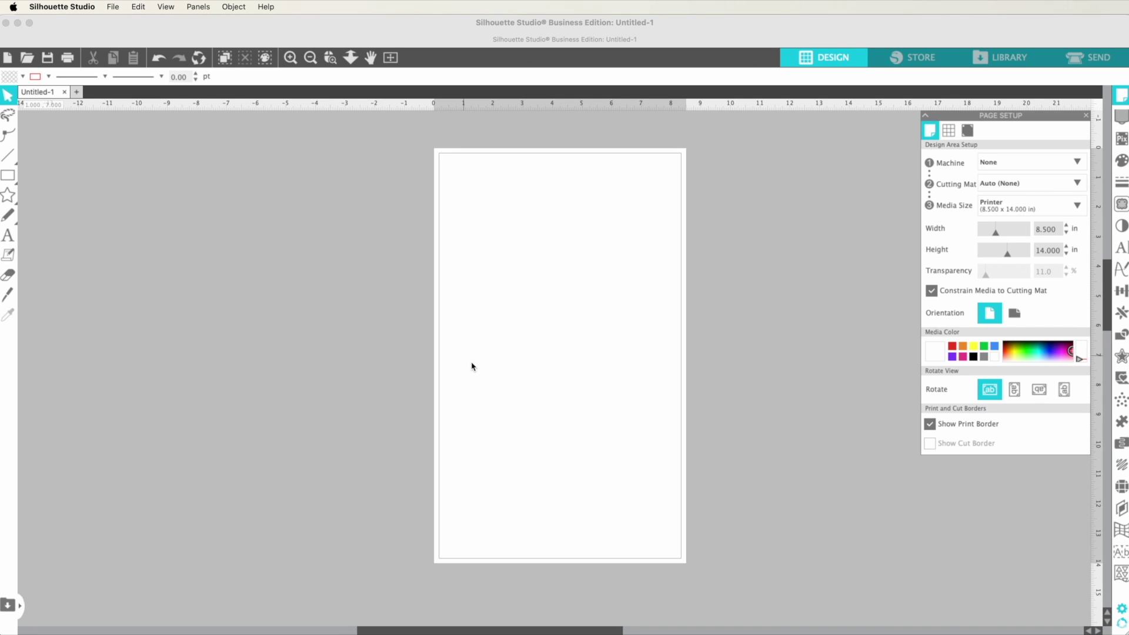
# Merge the 30 Oz Skinny Tumbler leopard print wrap PNG from the Downloads folder into the design, browsing the files as icons.
pyautogui.click(113, 8)
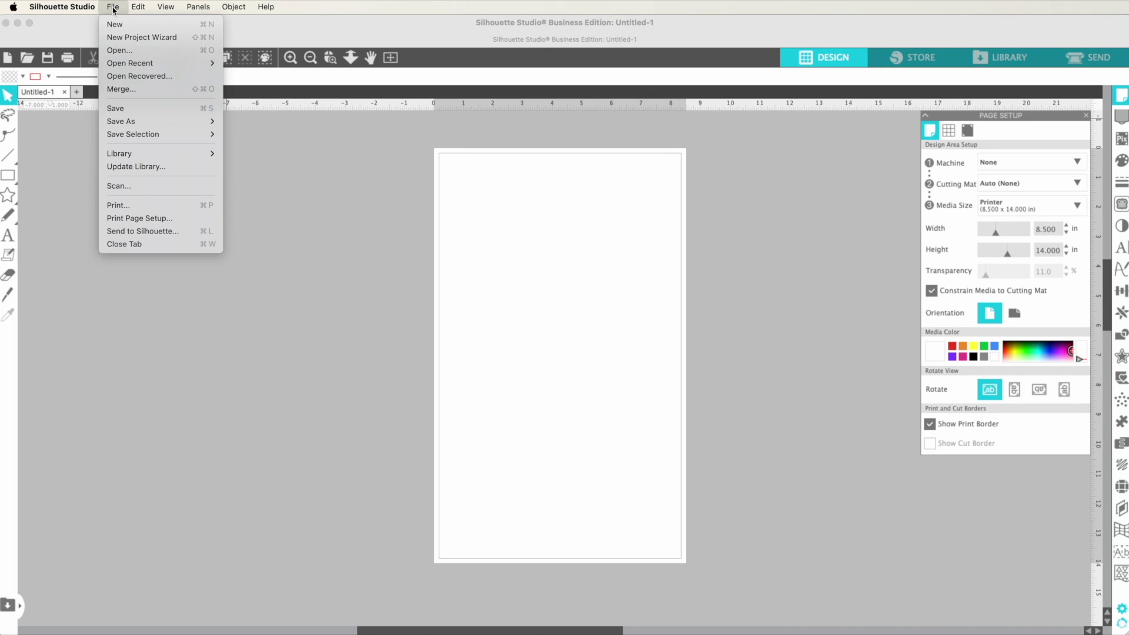
pyautogui.click(114, 89)
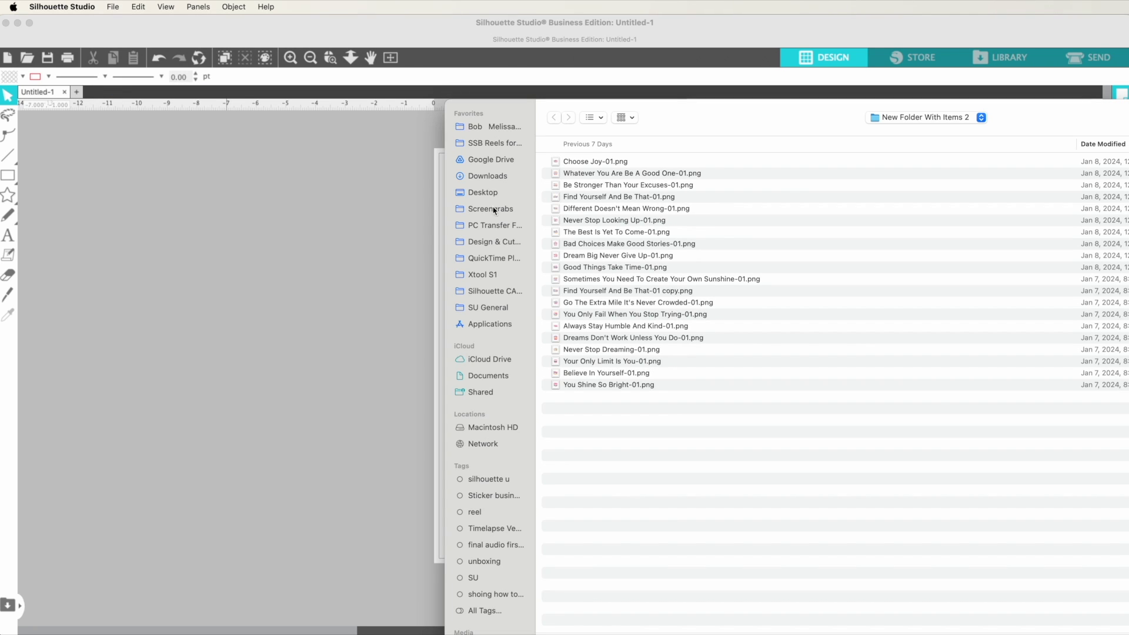
pyautogui.click(489, 180)
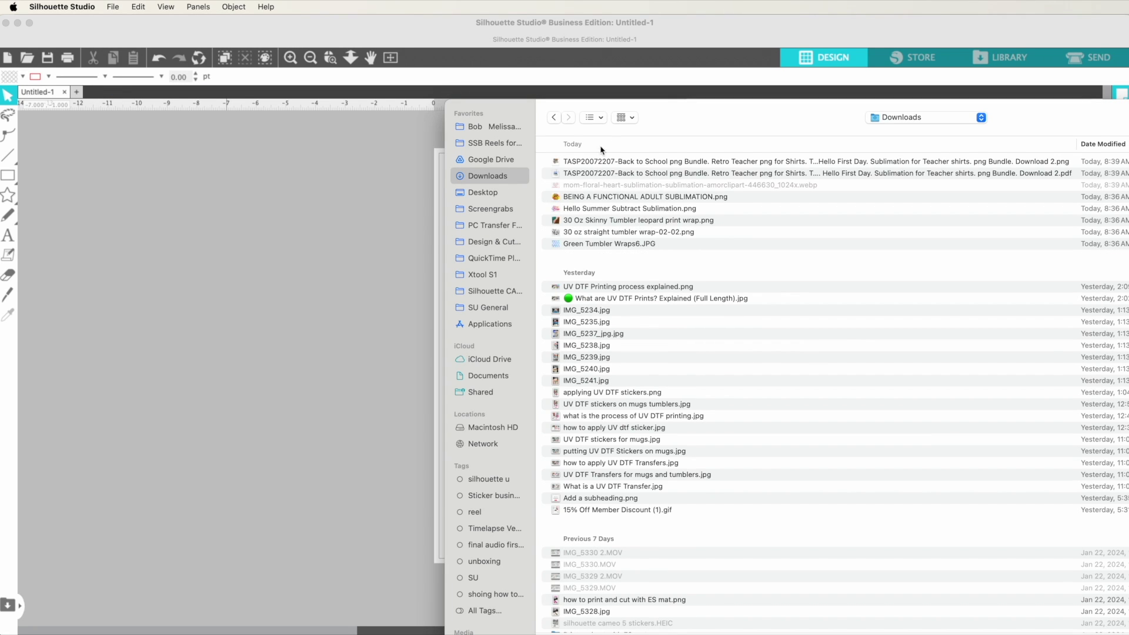
pyautogui.click(601, 119)
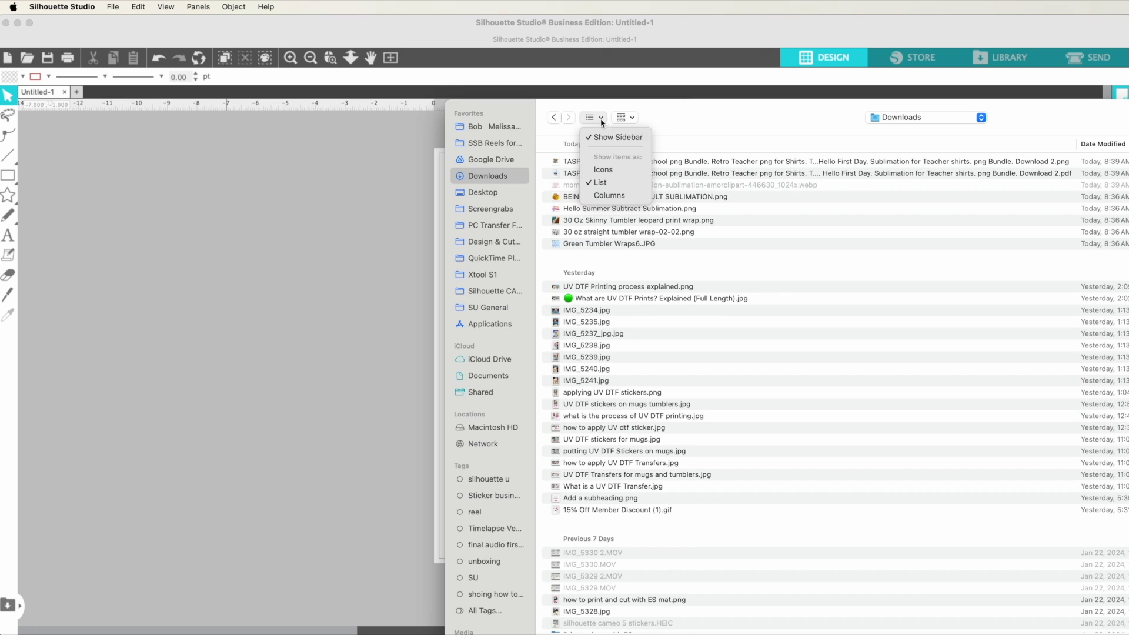
pyautogui.click(600, 172)
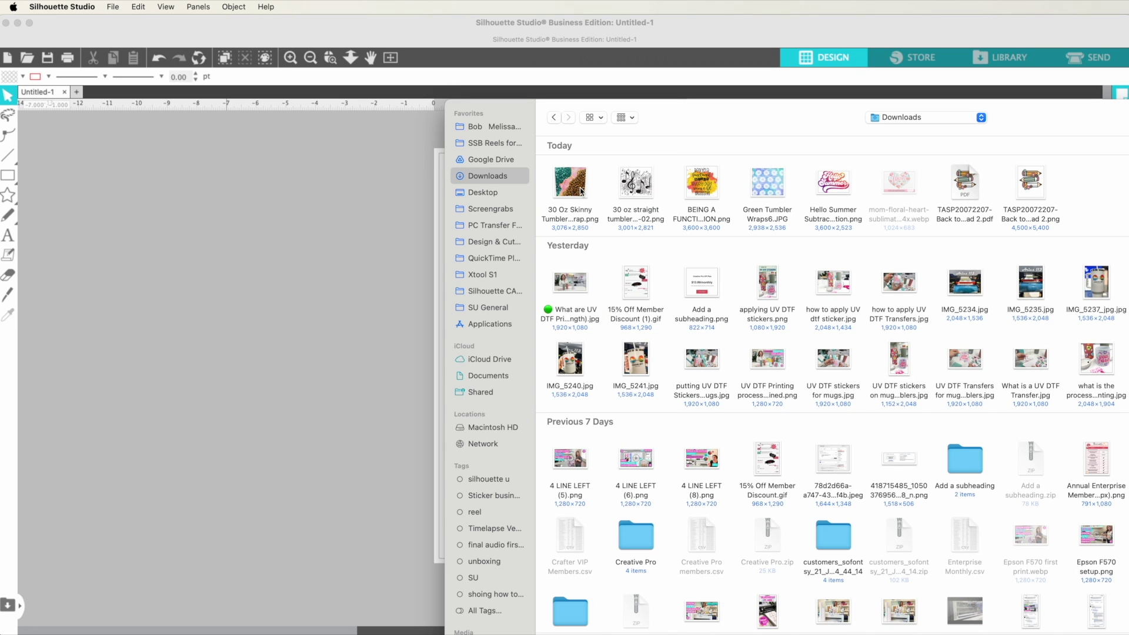
pyautogui.click(579, 191)
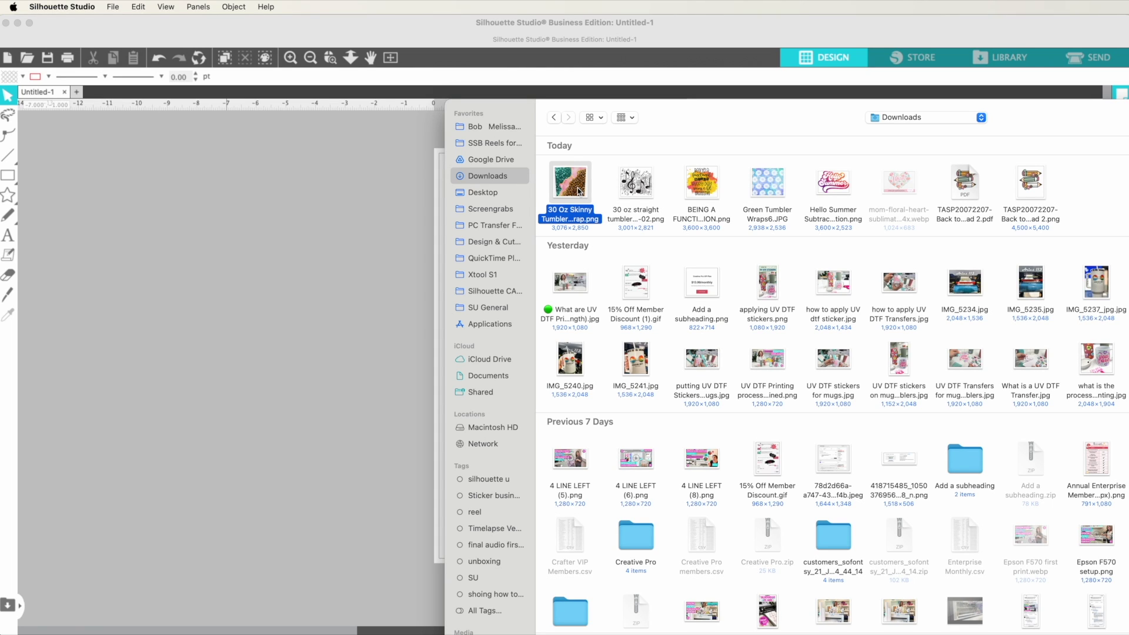
pyautogui.doubleClick(580, 191)
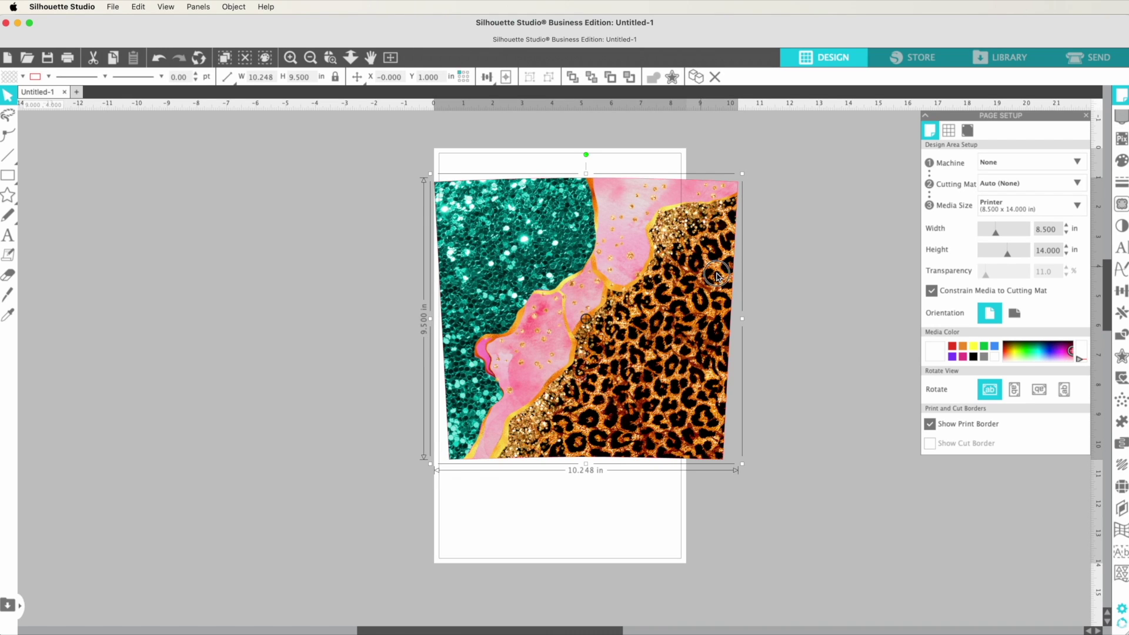
# Try to fit the tumbler wrap on the page by rotating it 90° clockwise and enlarging it to about 10.2 by 11 in, and delete it.
pyautogui.moveTo(707, 277); pyautogui.dragTo(721, 280)
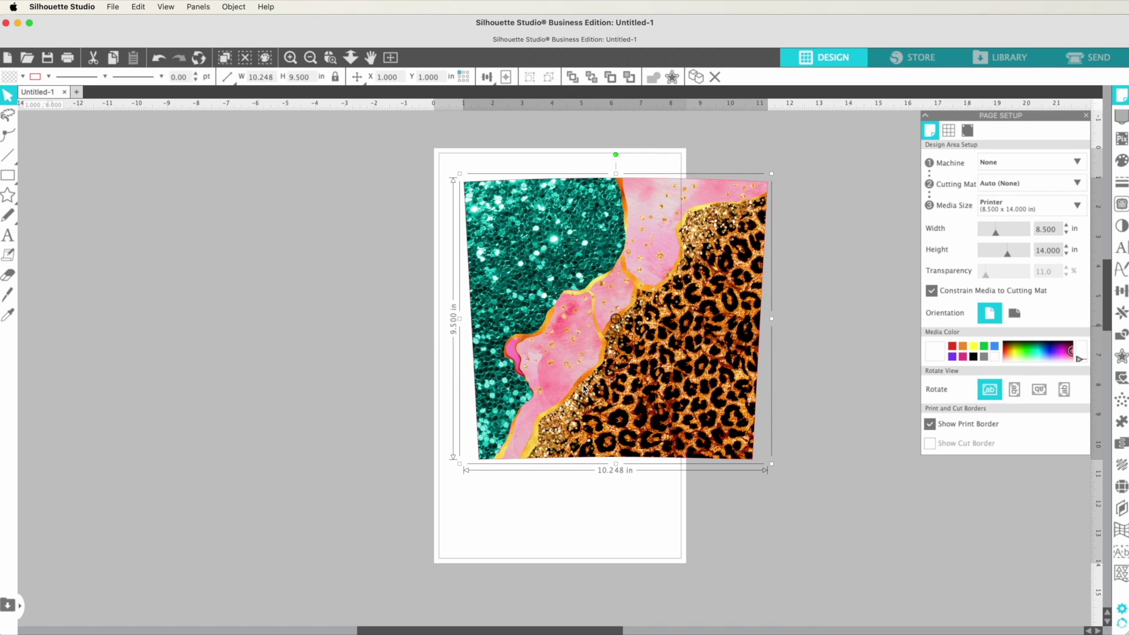
pyautogui.moveTo(617, 155); pyautogui.dragTo(809, 322)
pyautogui.moveTo(705, 352); pyautogui.dragTo(670, 352)
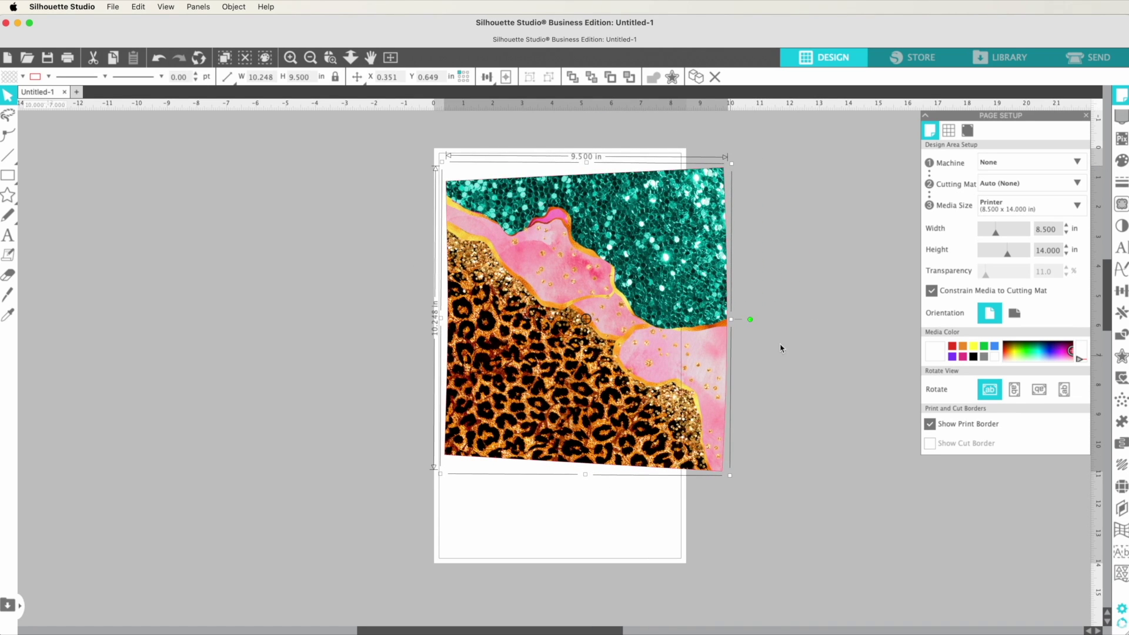
pyautogui.click(816, 349)
pyautogui.click(699, 375)
pyautogui.moveTo(733, 165); pyautogui.dragTo(767, 144)
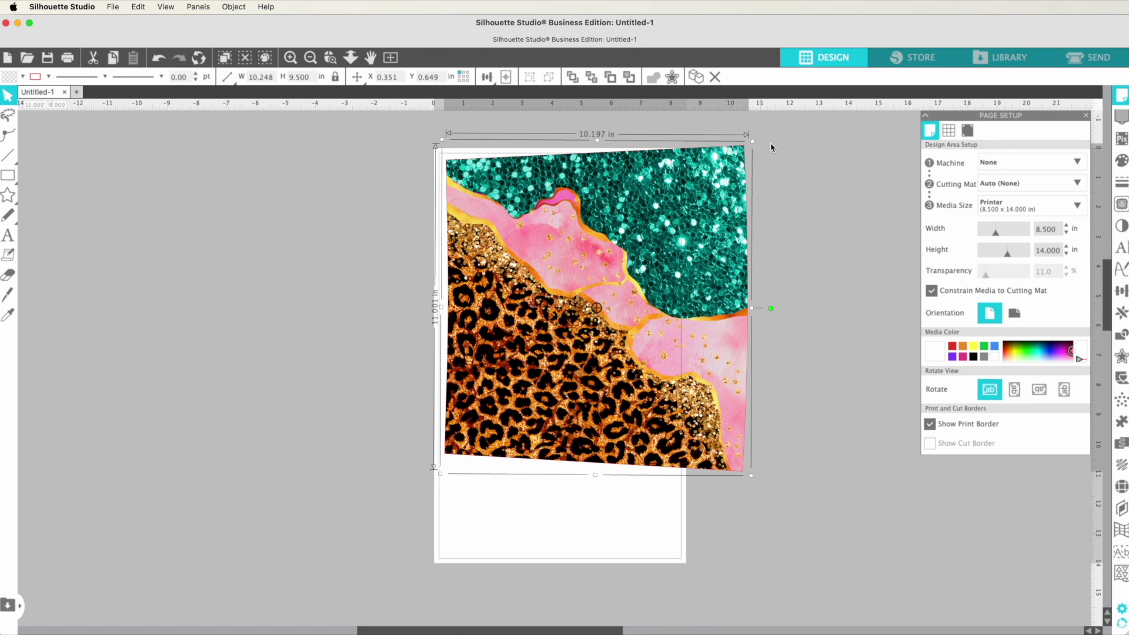
pyautogui.press('Delete')
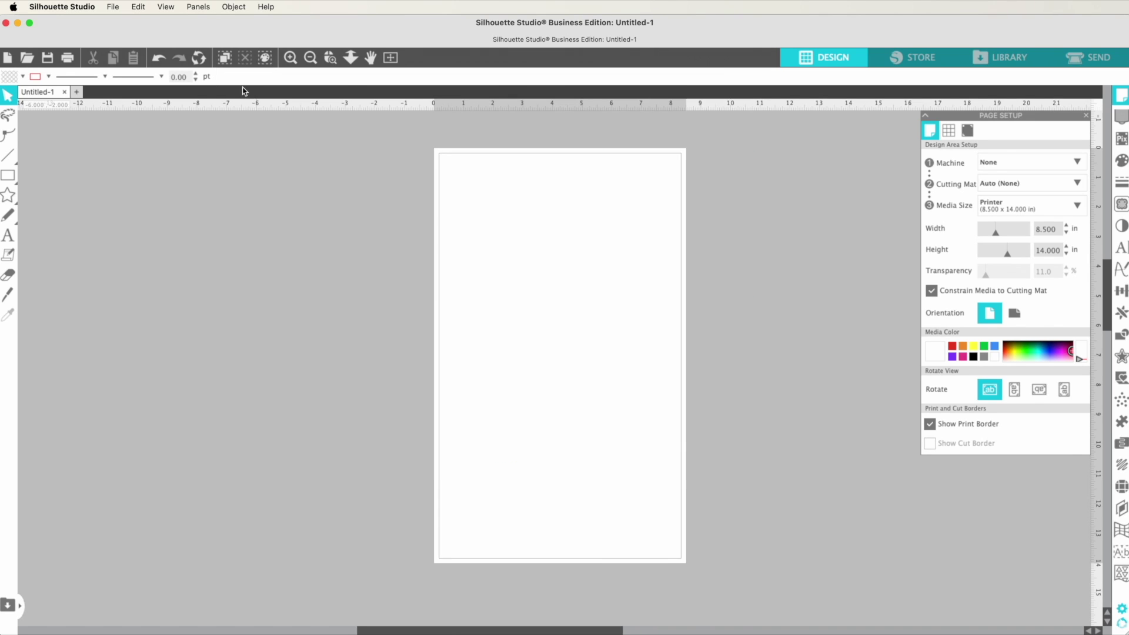
# Open the custom paper size manager from the print page setup for the SAWGRASS SG1000.
pyautogui.click(115, 7)
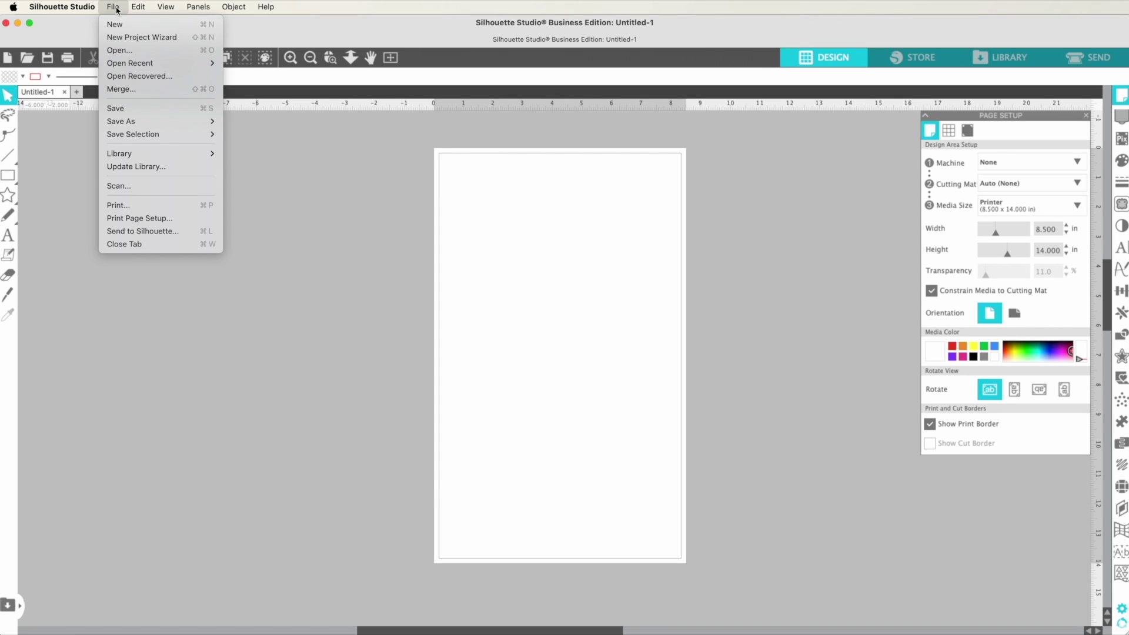
pyautogui.click(125, 219)
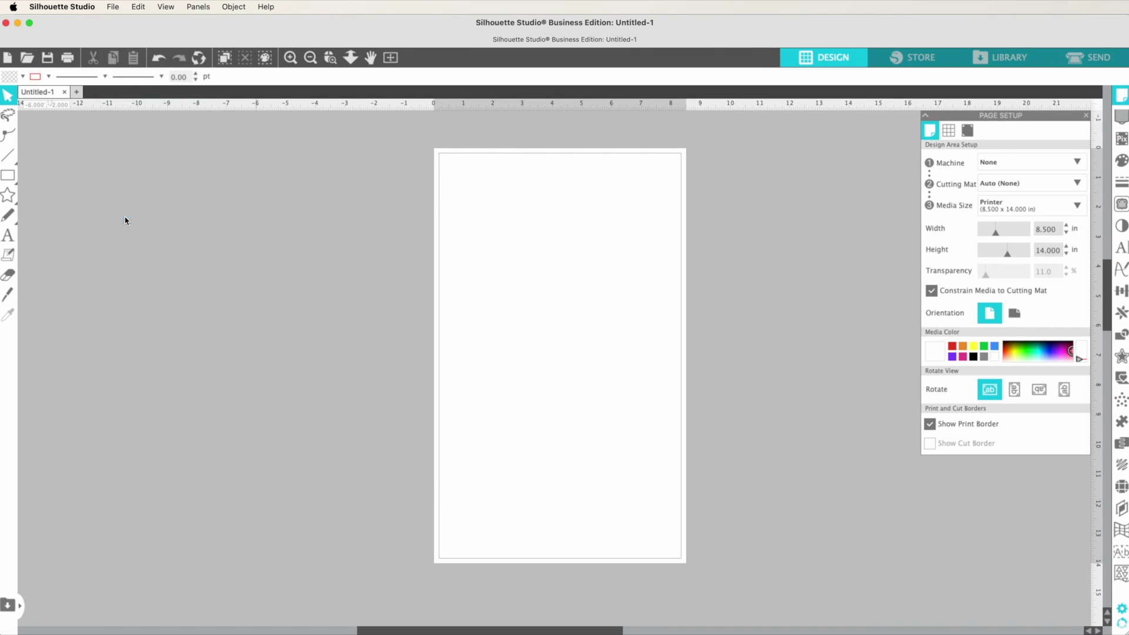
pyautogui.moveTo(844, 210); pyautogui.dragTo(756, 211)
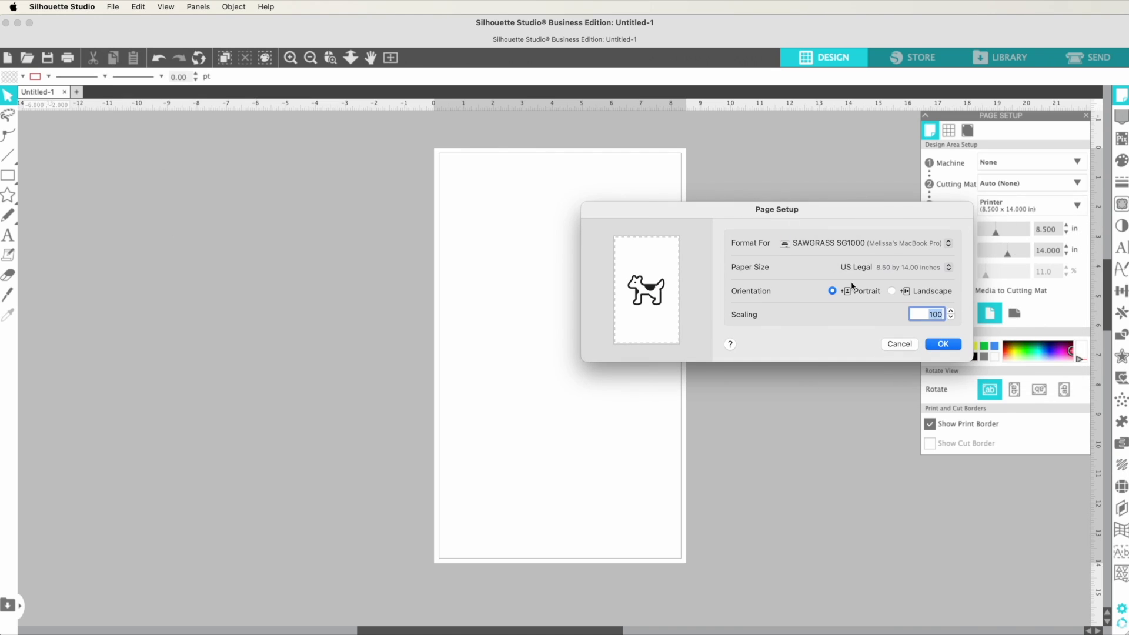
pyautogui.click(888, 275)
pyautogui.scroll(3, 895, 262)
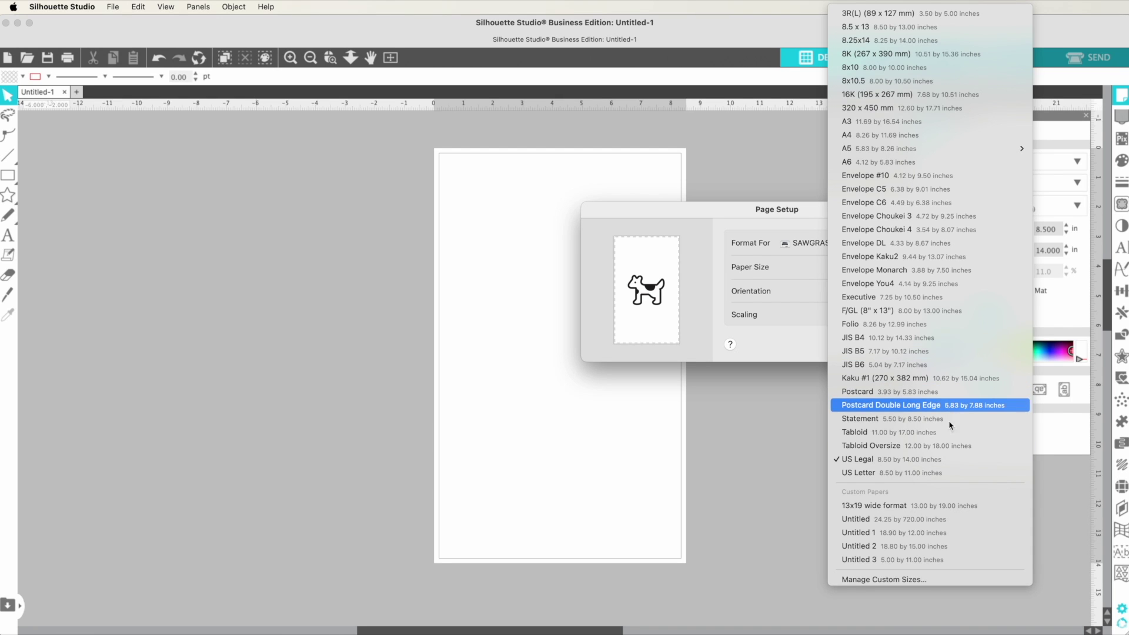
pyautogui.click(911, 581)
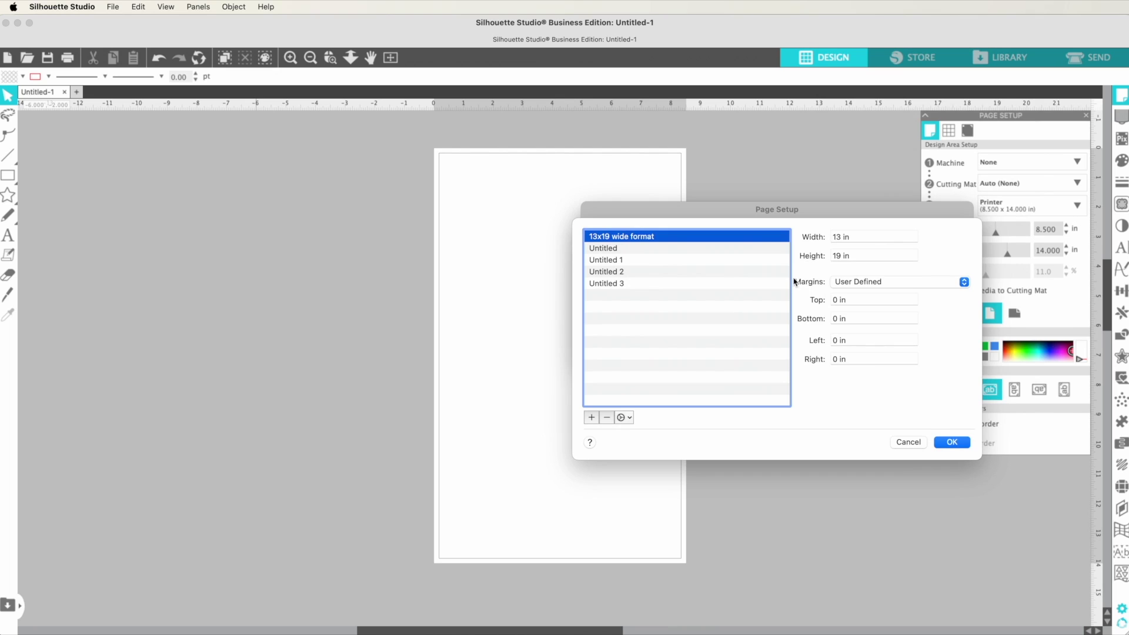
# Add a new custom paper size and name it Sawgrass 11x14 Paper.
pyautogui.click(681, 248)
pyautogui.click(592, 418)
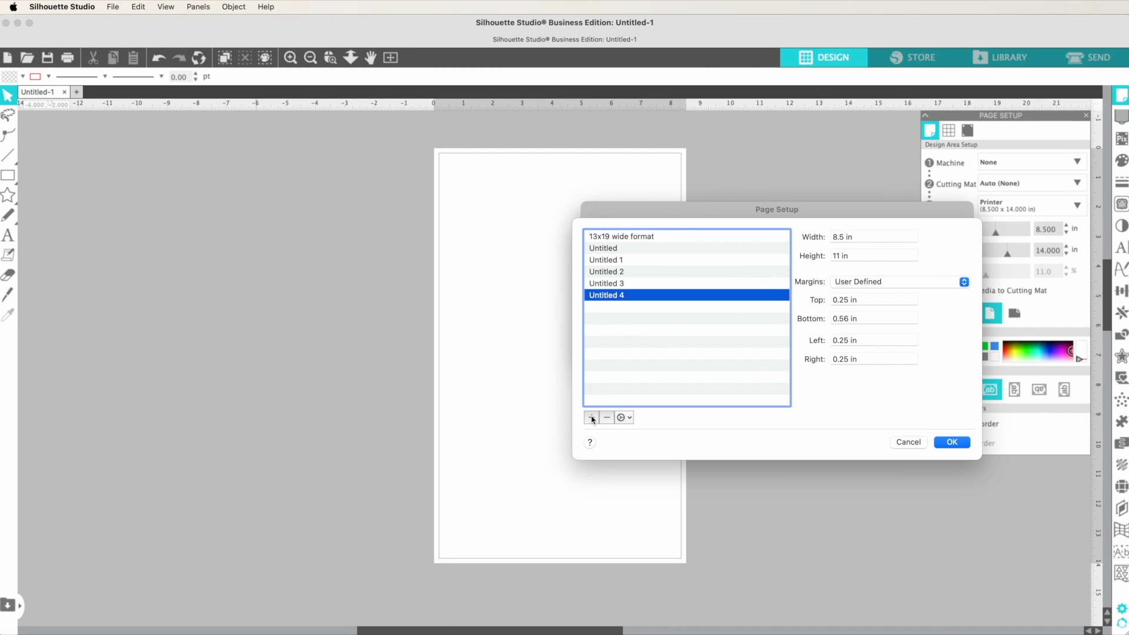
pyautogui.doubleClick(619, 296)
pyautogui.doubleClick(634, 296)
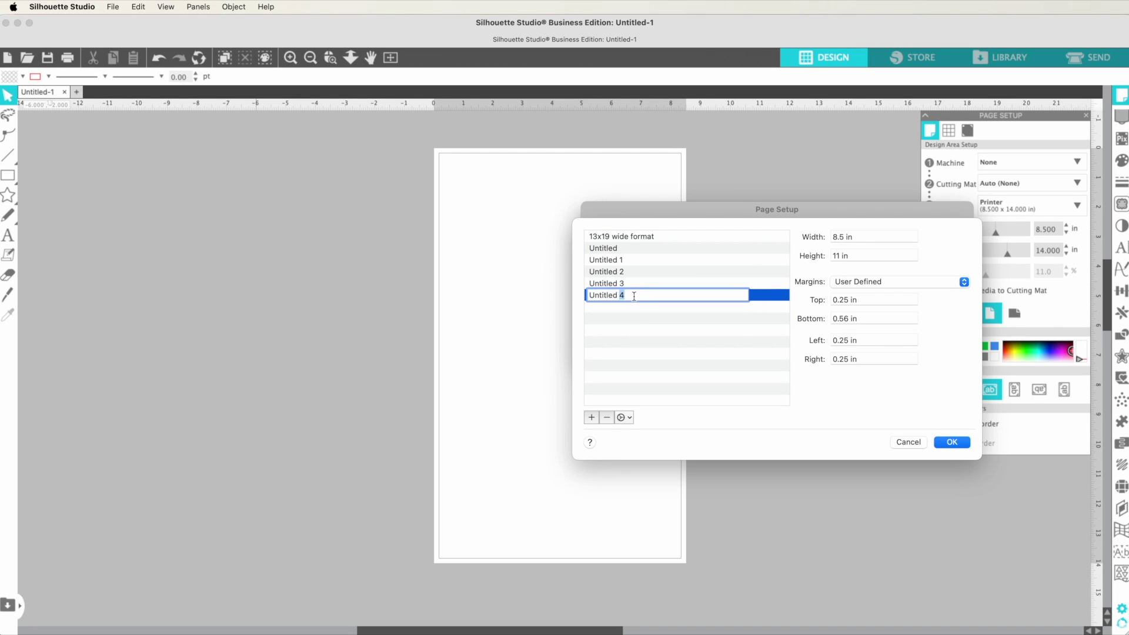
pyautogui.tripleClick(634, 296)
pyautogui.write('Sawgrass 11x14 Paper')
pyautogui.press('Return')
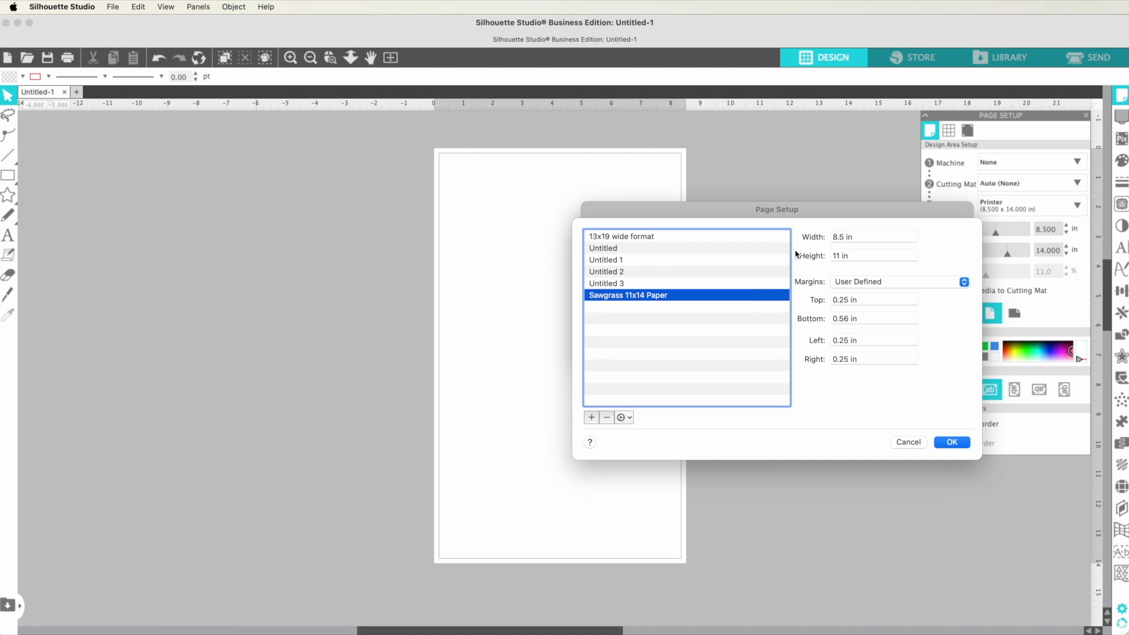
# Size the new custom paper 11 in wide by 14 in high and use the SAWGRASS SG1000 printer margins.
pyautogui.click(852, 238)
pyautogui.write('11')
pyautogui.click(868, 252)
pyautogui.write('14')
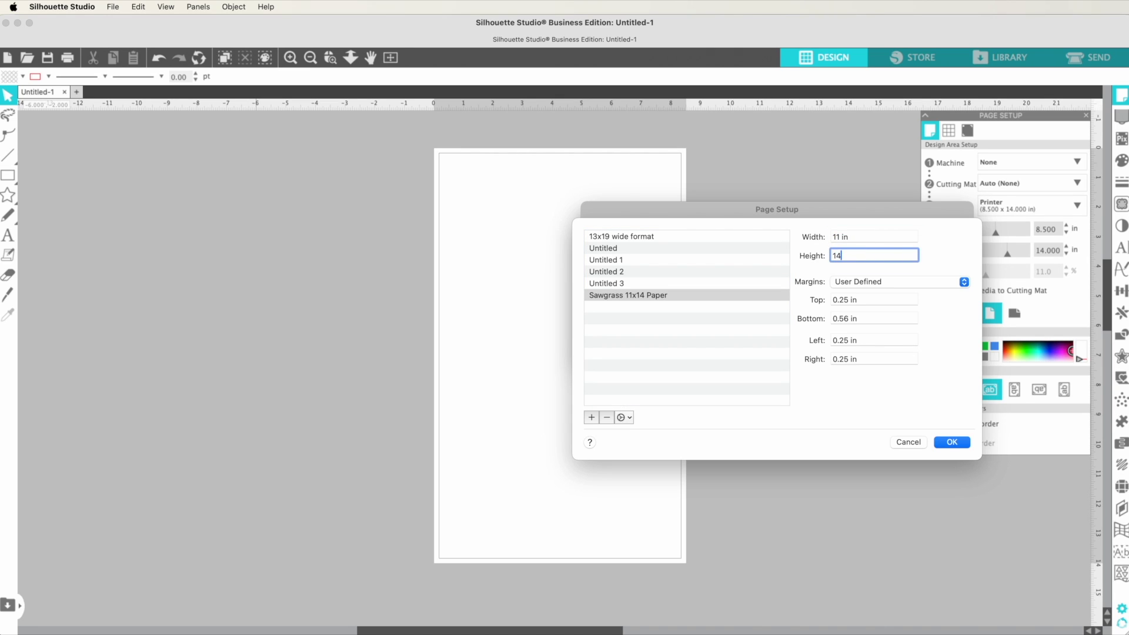
pyautogui.click(881, 283)
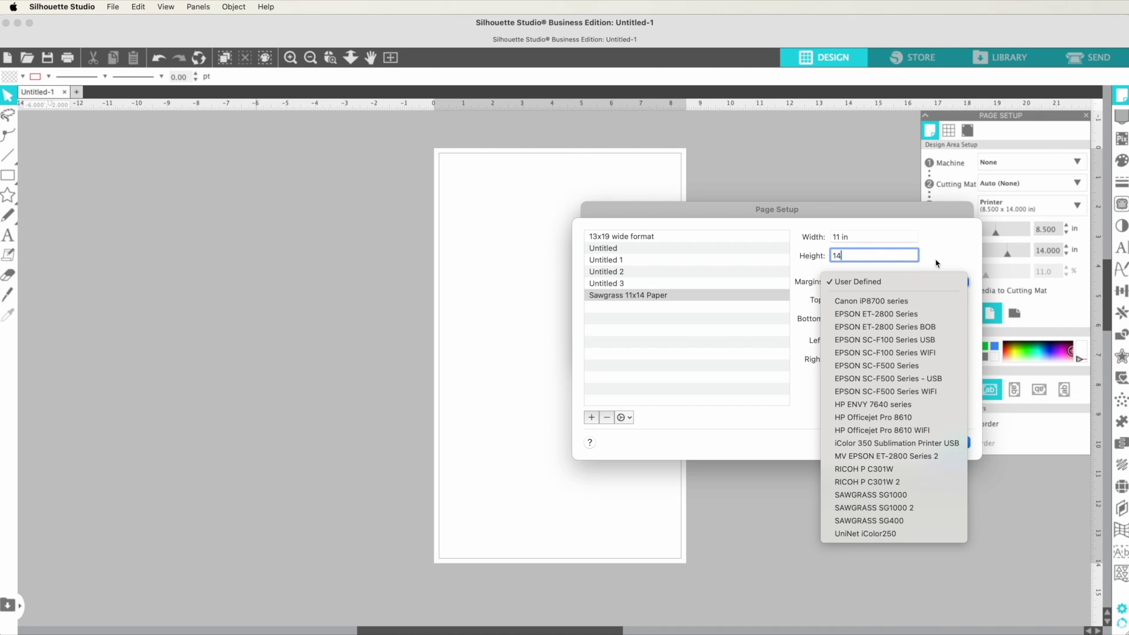
pyautogui.click(878, 496)
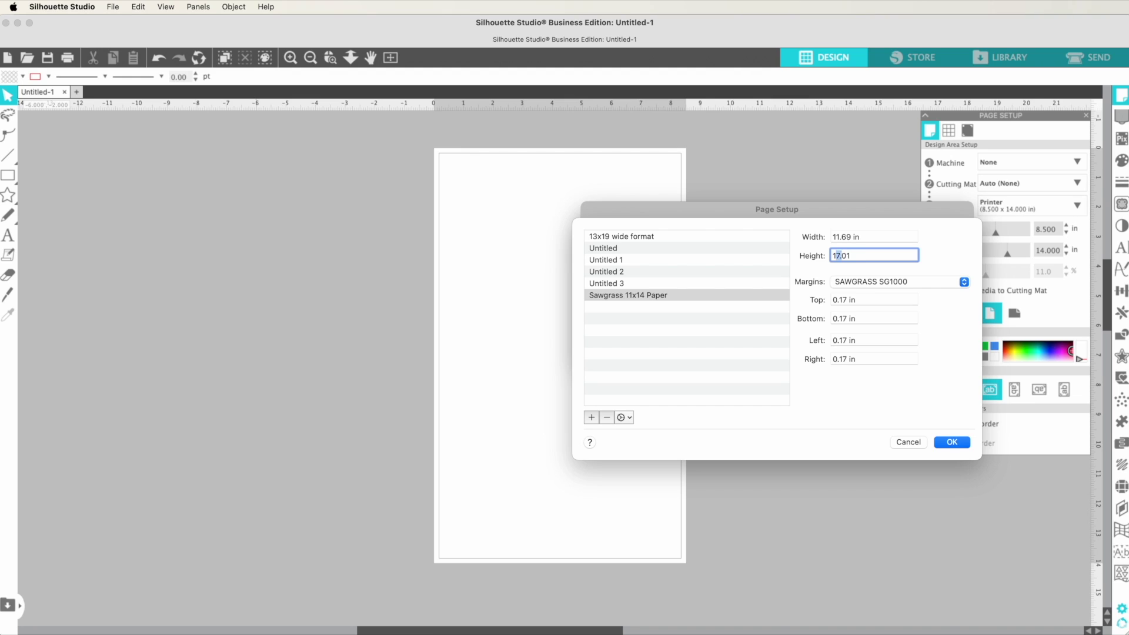
# Re-enter the custom paper's height as 14 in and its width as 11 in, and apply the page setup.
pyautogui.write('14')
pyautogui.click(839, 236)
pyautogui.moveTo(839, 236); pyautogui.dragTo(902, 235)
pyautogui.write('11')
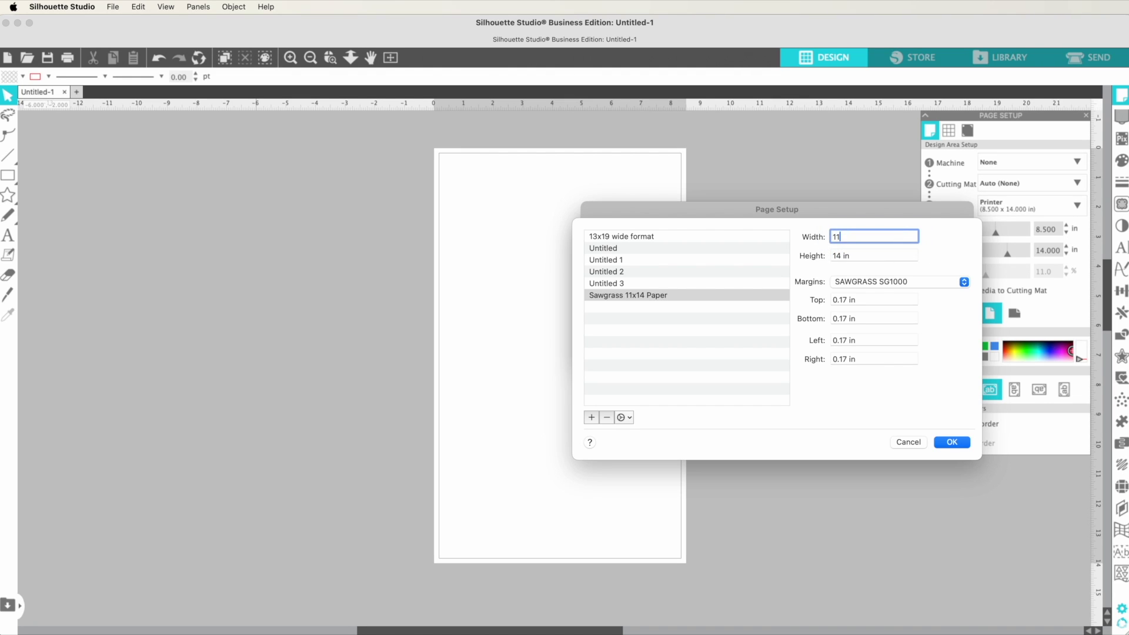
pyautogui.click(952, 442)
pyautogui.click(942, 344)
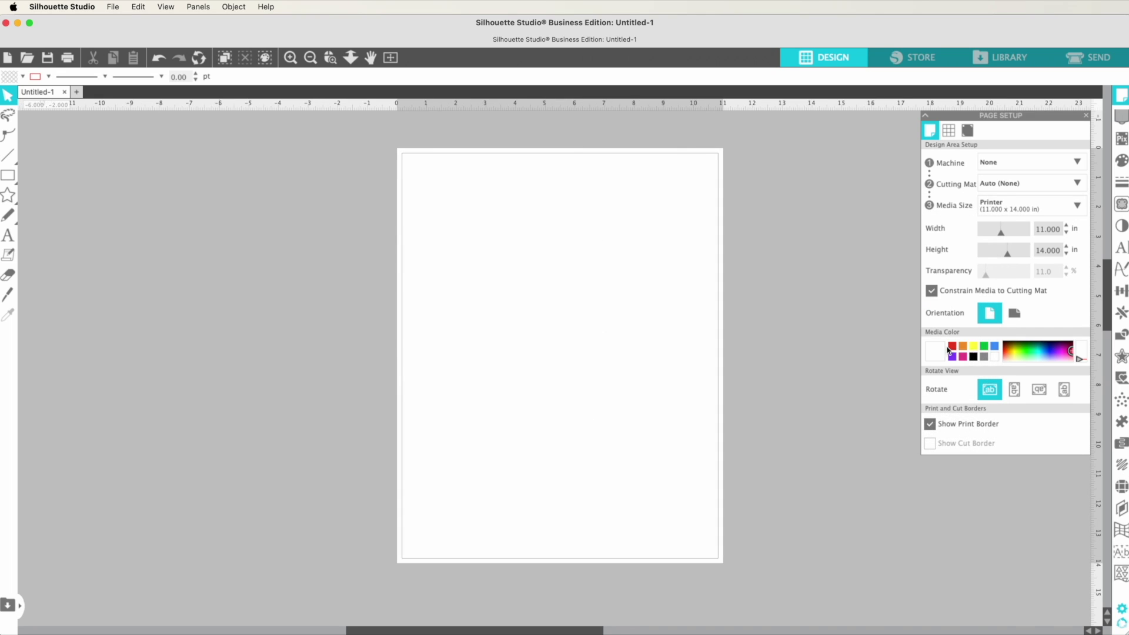
# Merge the 30 Oz Skinny Tumbler leopard print wrap PNG from the Downloads folder into the design.
pyautogui.click(112, 8)
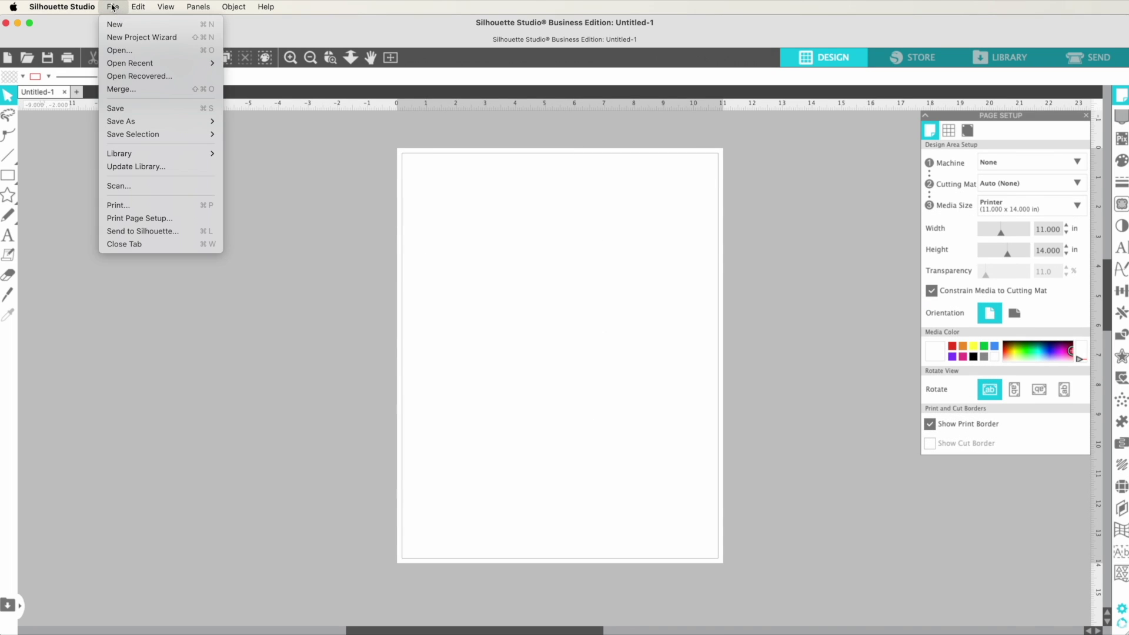
pyautogui.click(127, 88)
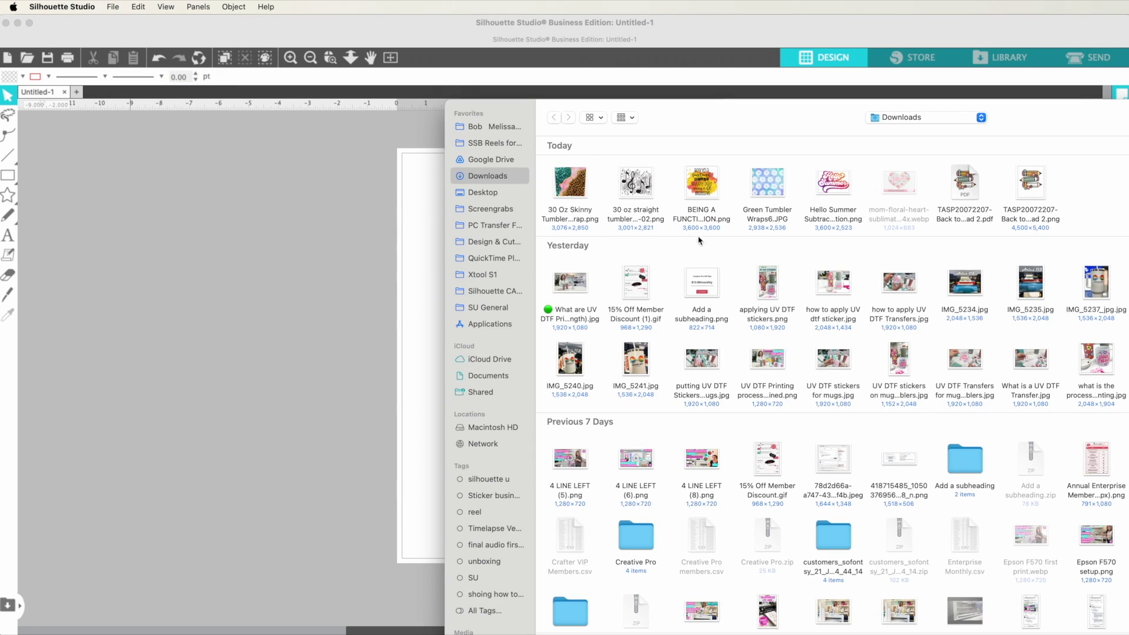
pyautogui.doubleClick(575, 189)
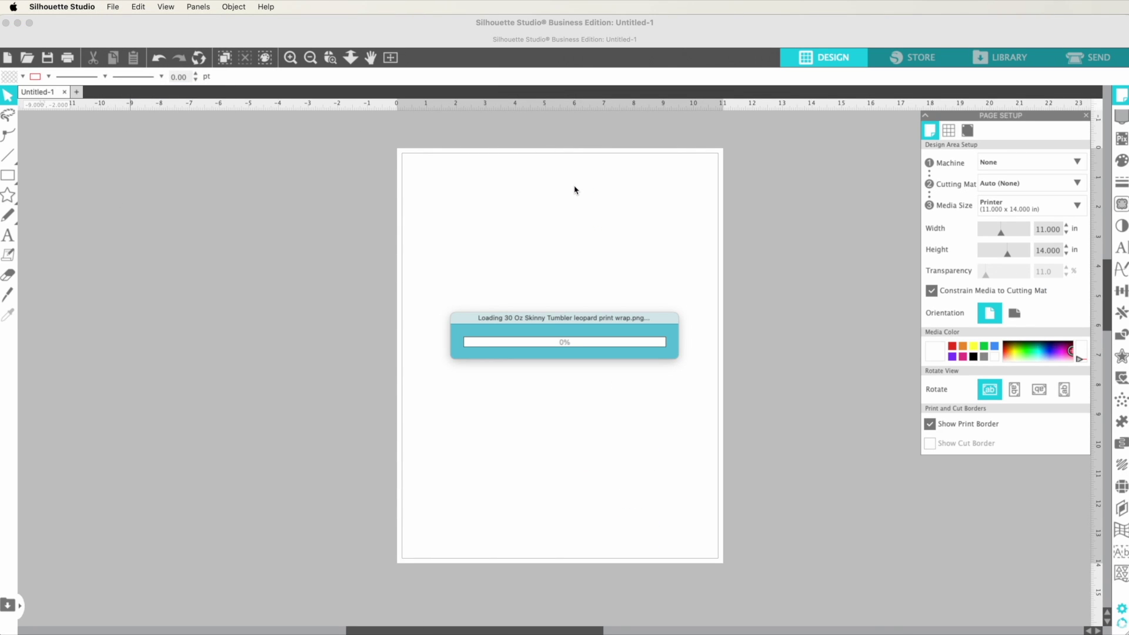
# Try to move the tumbler wrap so that it sits inside the print border while it snaps to the grid.
pyautogui.moveTo(541, 271); pyautogui.dragTo(555, 289)
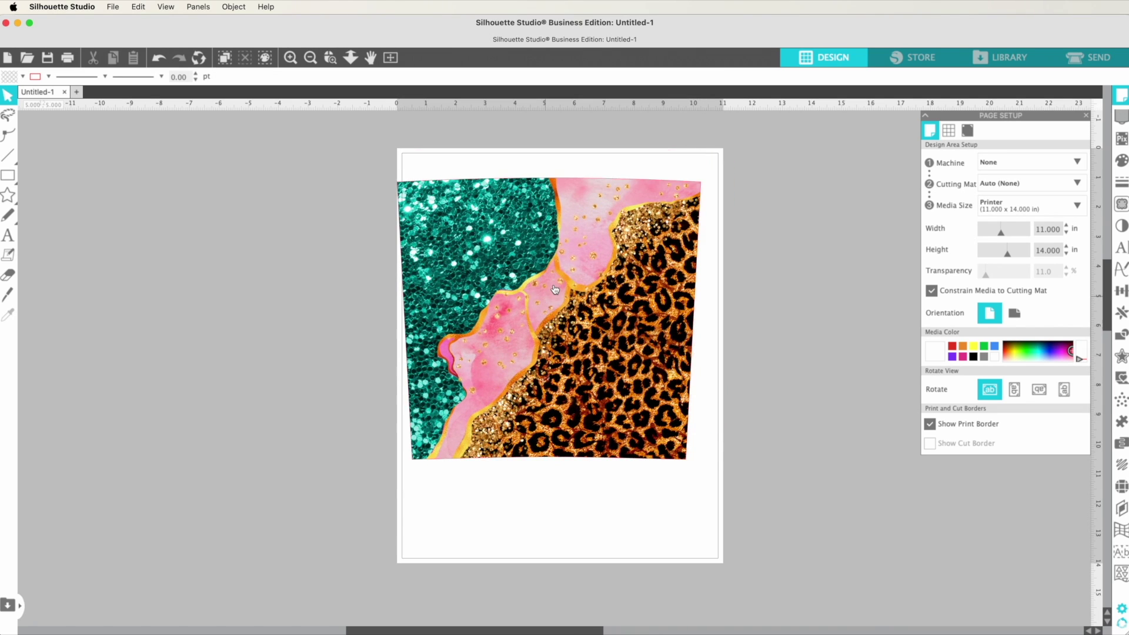
pyautogui.press('super+z')
pyautogui.click(573, 299)
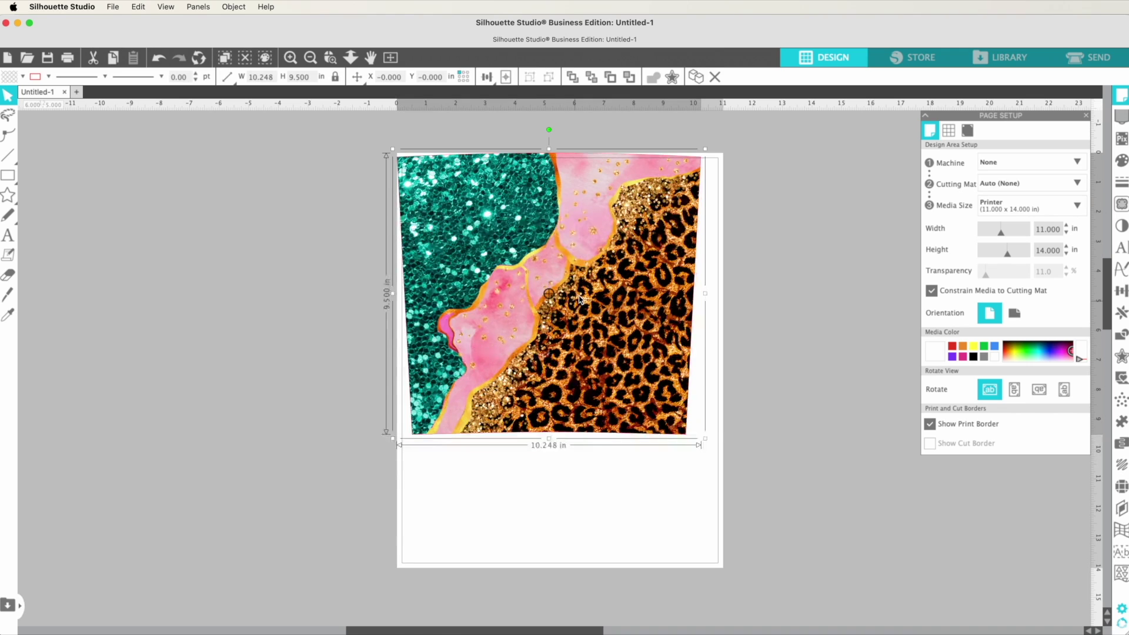
pyautogui.moveTo(579, 298); pyautogui.dragTo(579, 300)
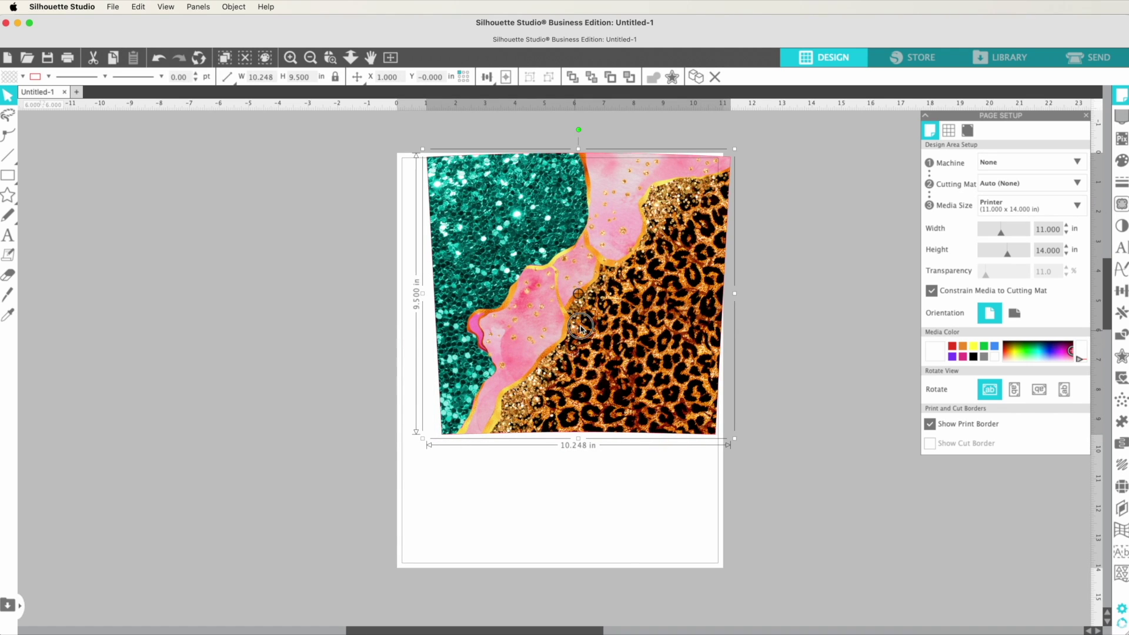
# Turn off Snap to Grid and place the tumbler wrap inside the print border in the upper part of the page.
pyautogui.click(948, 130)
pyautogui.click(829, 217)
pyautogui.click(625, 283)
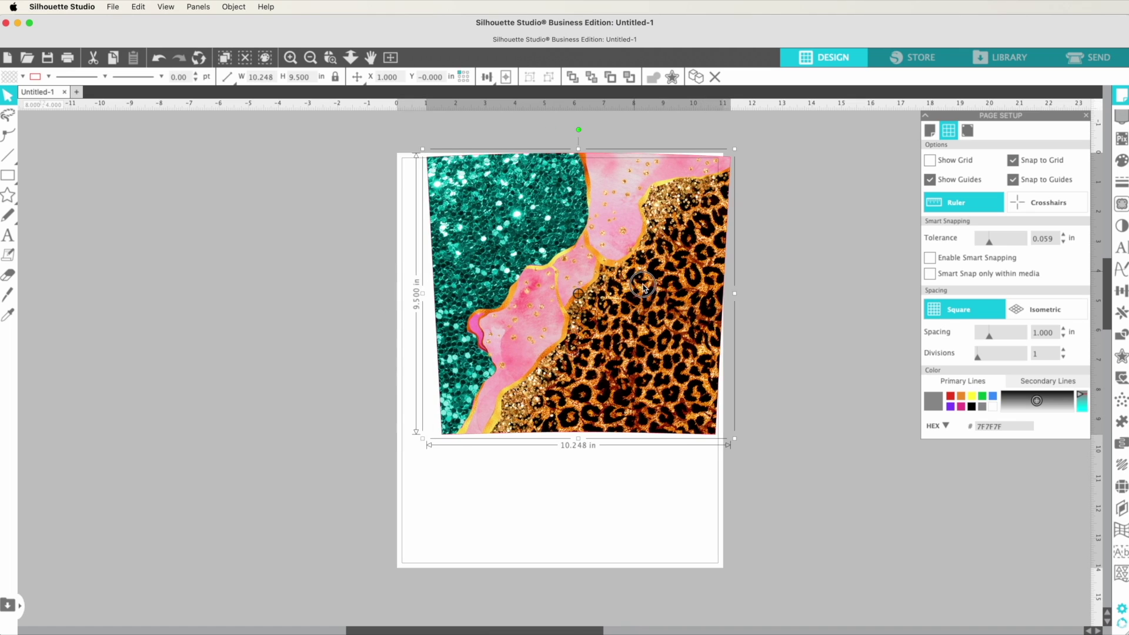
pyautogui.moveTo(644, 287); pyautogui.dragTo(614, 286)
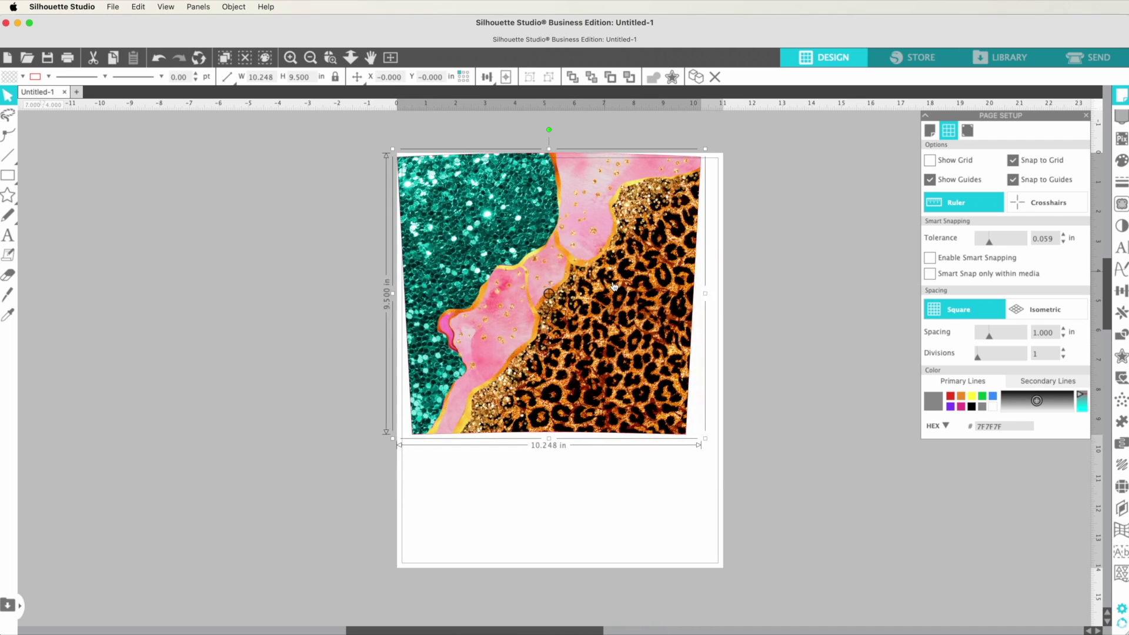
pyautogui.click(1013, 161)
pyautogui.moveTo(588, 255)
pyautogui.mouseDown()
pyautogui.moveTo(633, 257)
pyautogui.moveTo(575, 273)
pyautogui.moveTo(594, 282)
pyautogui.moveTo(598, 260)
pyautogui.mouseUp()
pyautogui.click(776, 194)
pyautogui.click(930, 131)
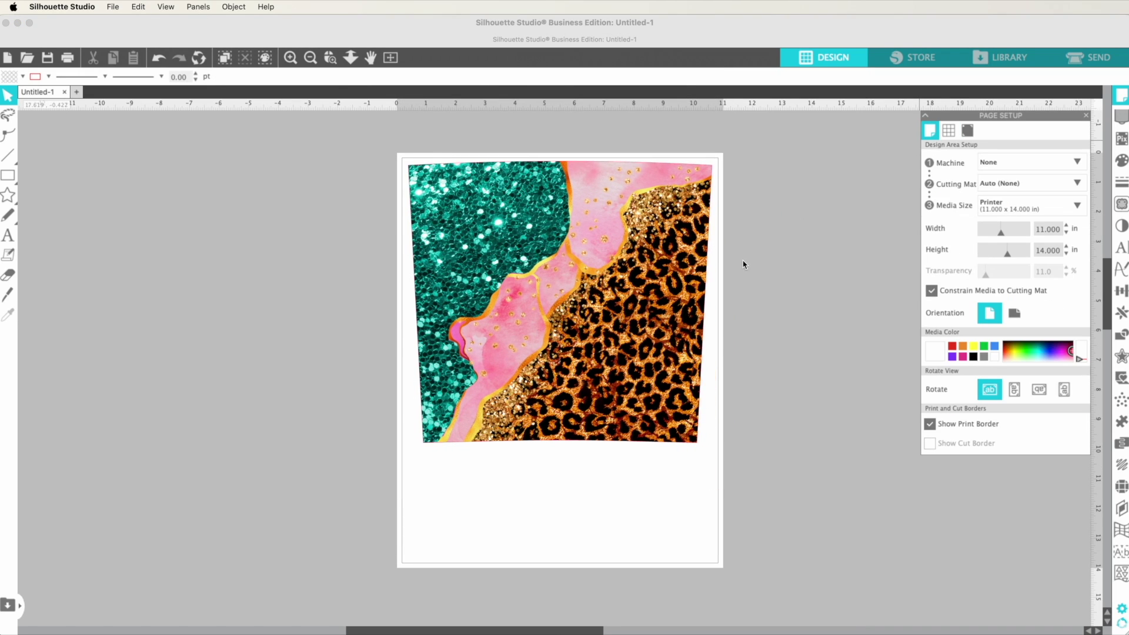
pyautogui.click(553, 402)
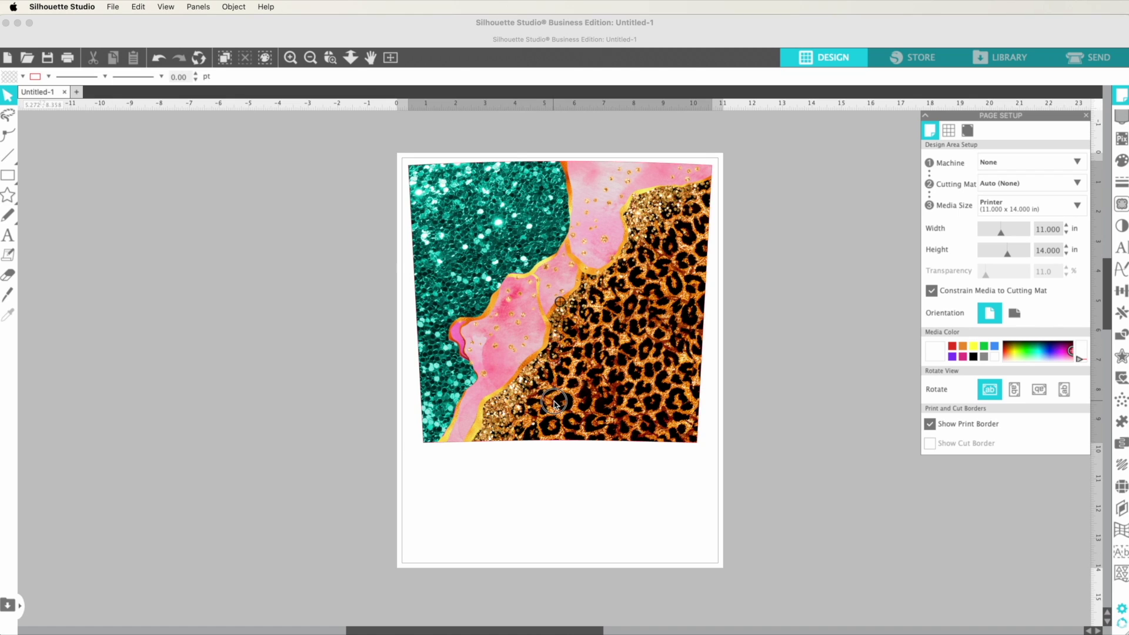
pyautogui.click(646, 505)
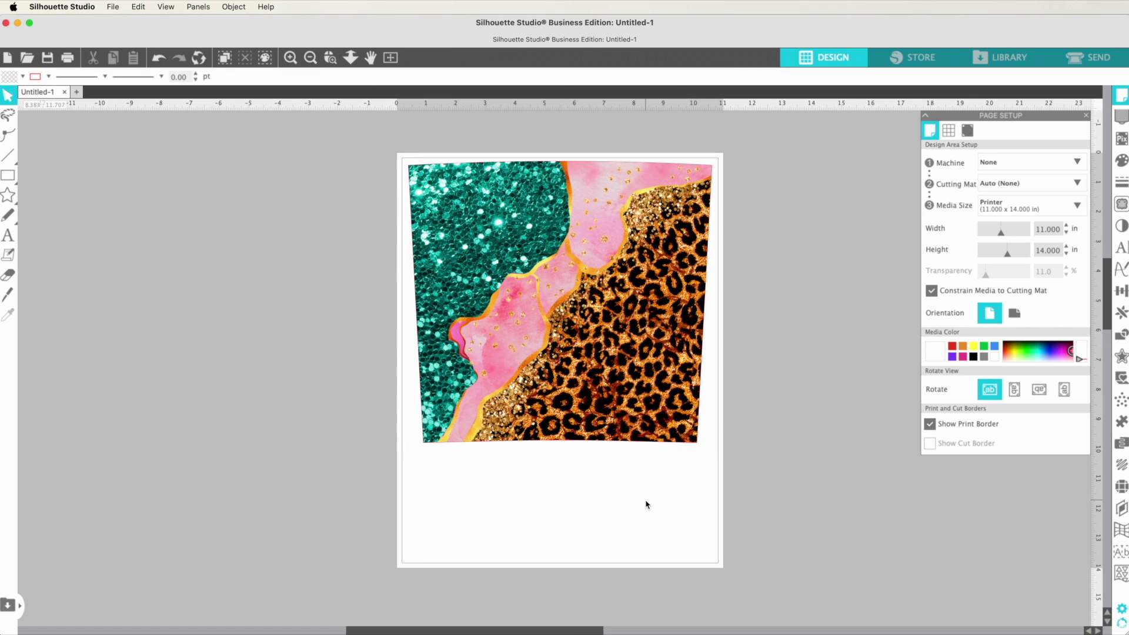
# Merge the Hello Summer PNG from Downloads, shrink it to about 5.8 by 4.1 in, and place it in the free space below the wrap.
pyautogui.click(114, 7)
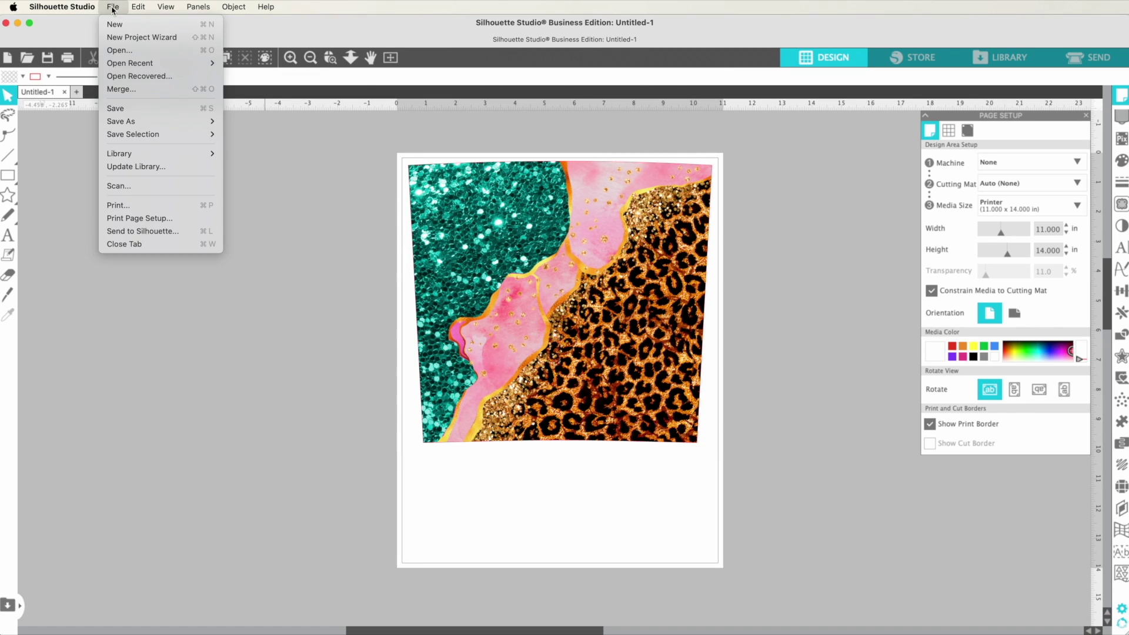
pyautogui.click(121, 91)
pyautogui.click(834, 187)
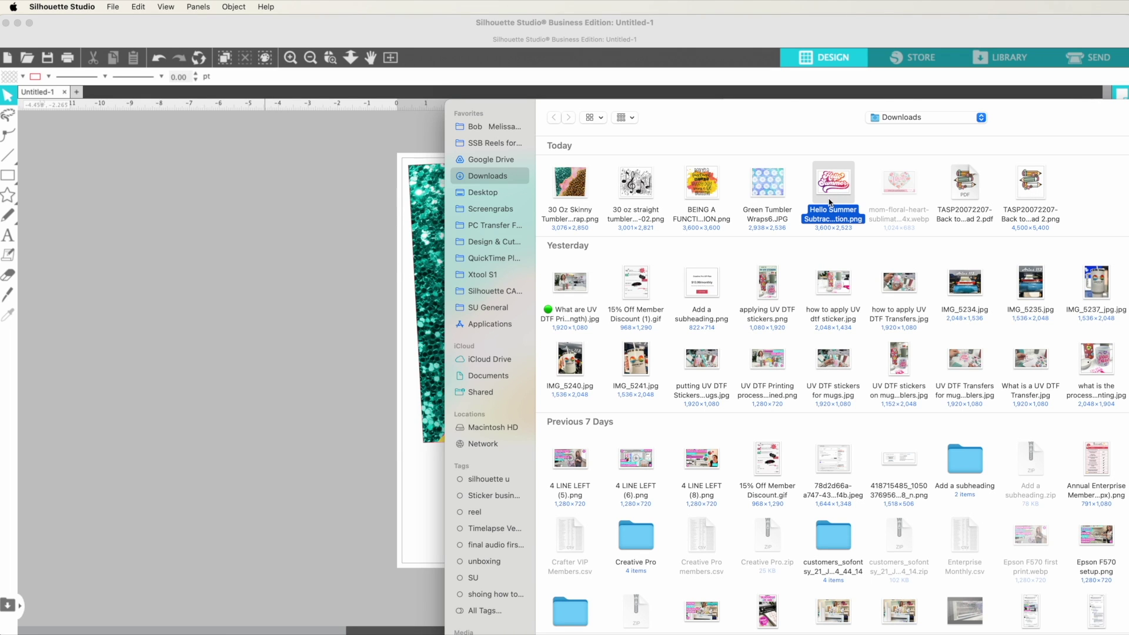
pyautogui.doubleClick(831, 203)
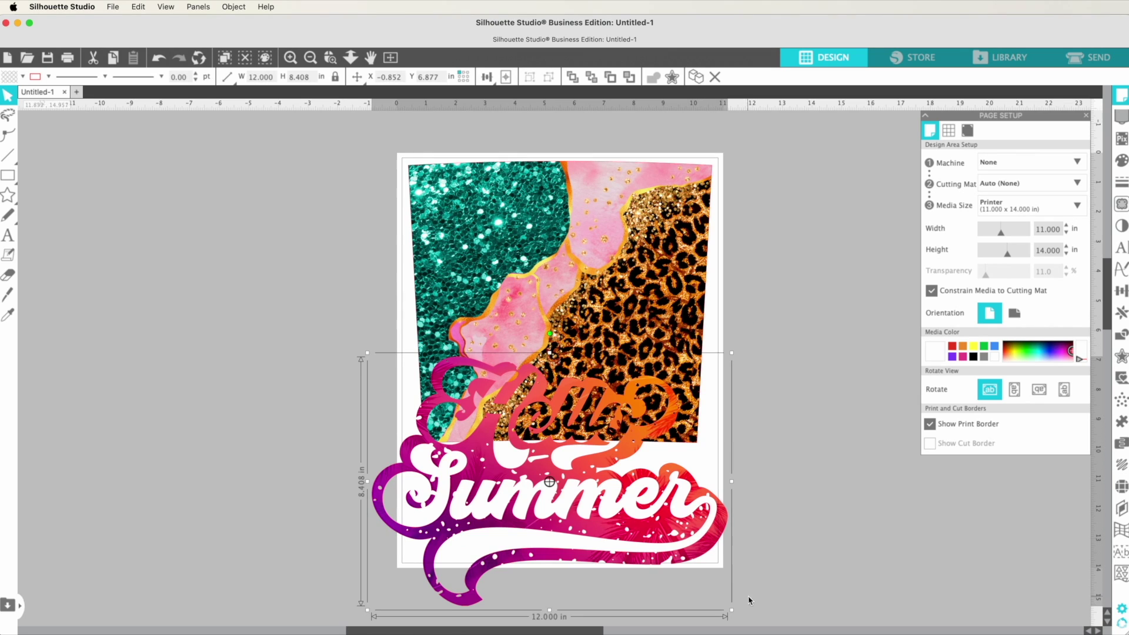
pyautogui.moveTo(732, 612); pyautogui.dragTo(559, 538)
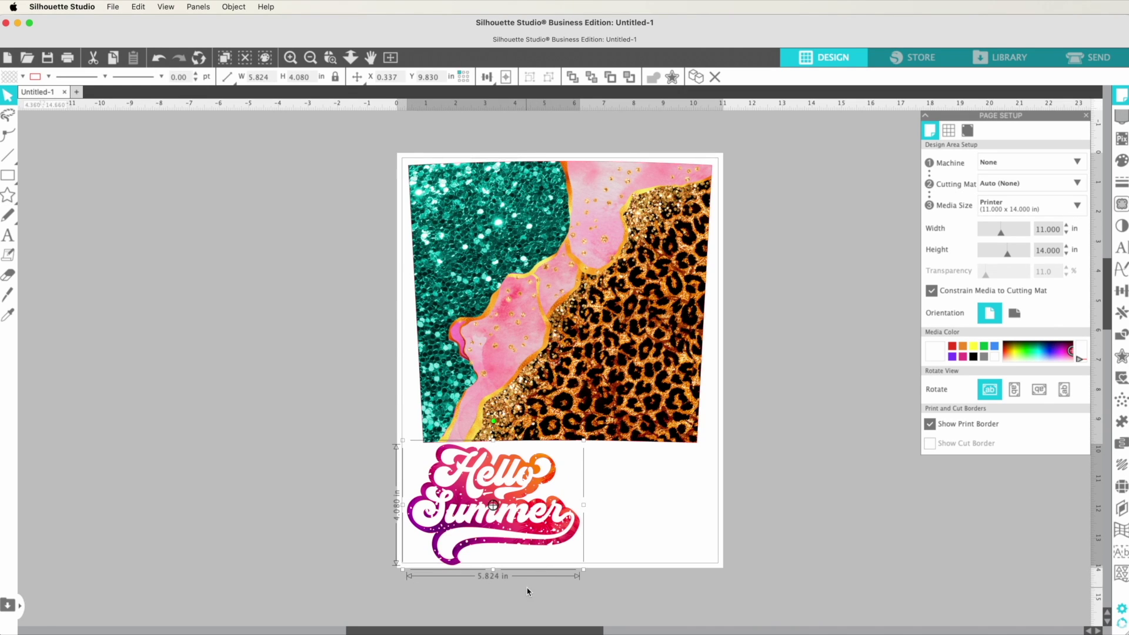
pyautogui.click(581, 358)
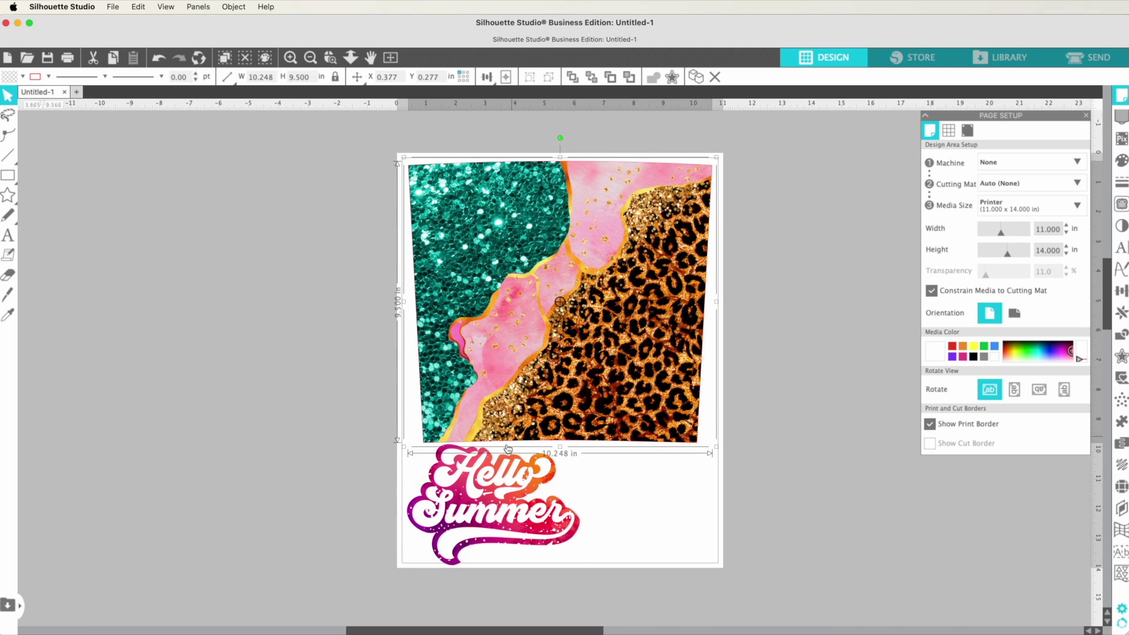
pyautogui.click(501, 463)
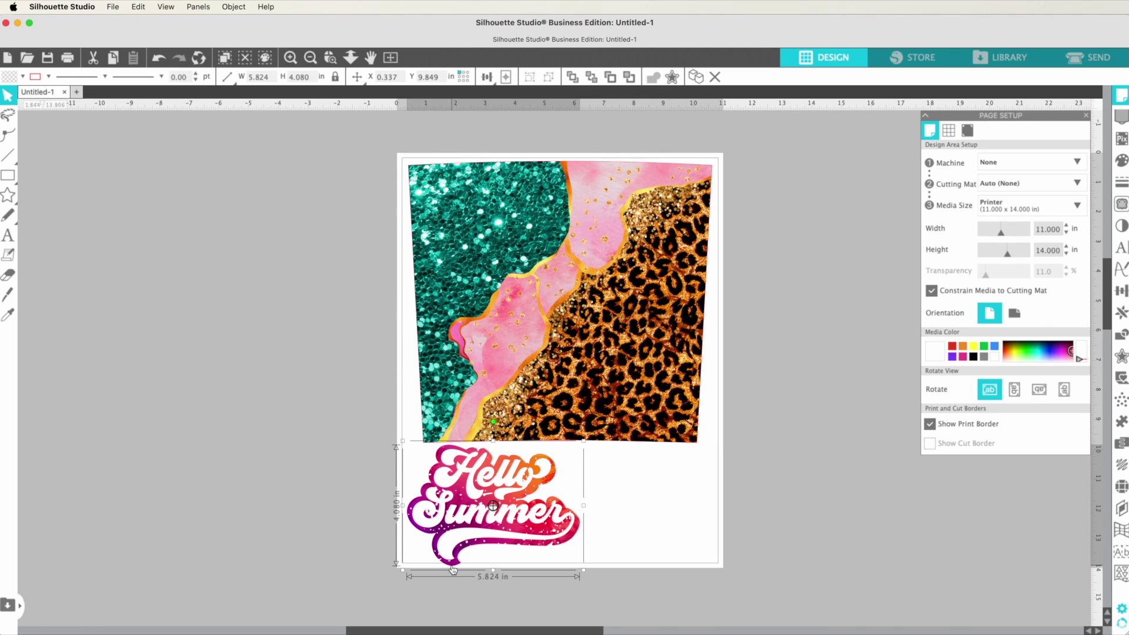
# Rotate the Hello Summer design to a slight clockwise tilt and move it to the middle of the space below the wrap.
pyautogui.moveTo(493, 423); pyautogui.dragTo(482, 425)
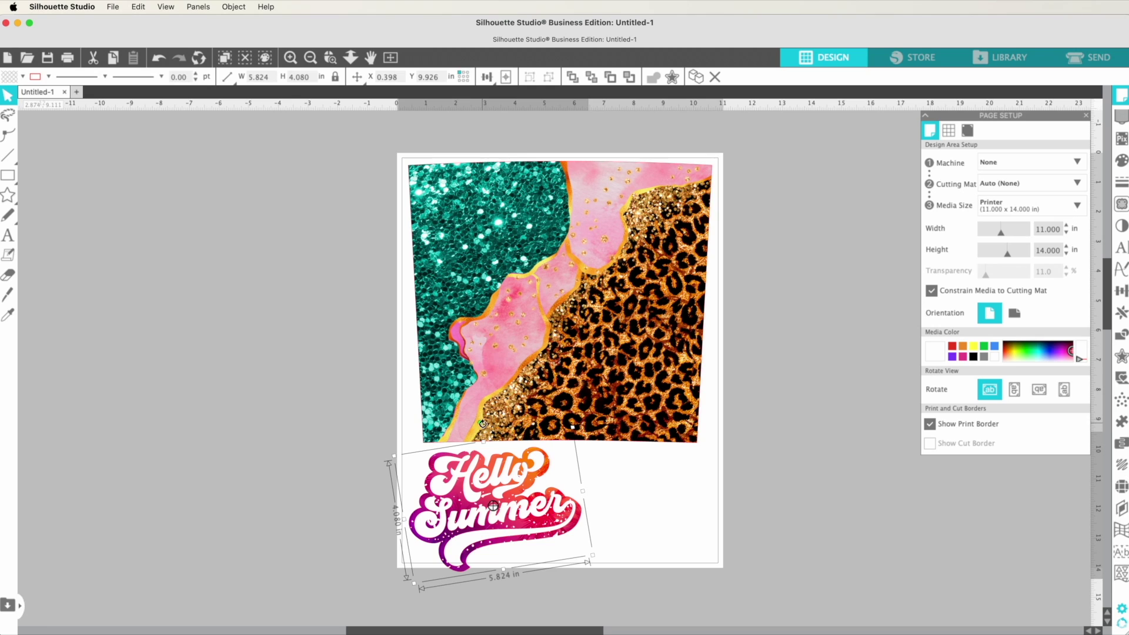
pyautogui.moveTo(474, 483); pyautogui.dragTo(474, 479)
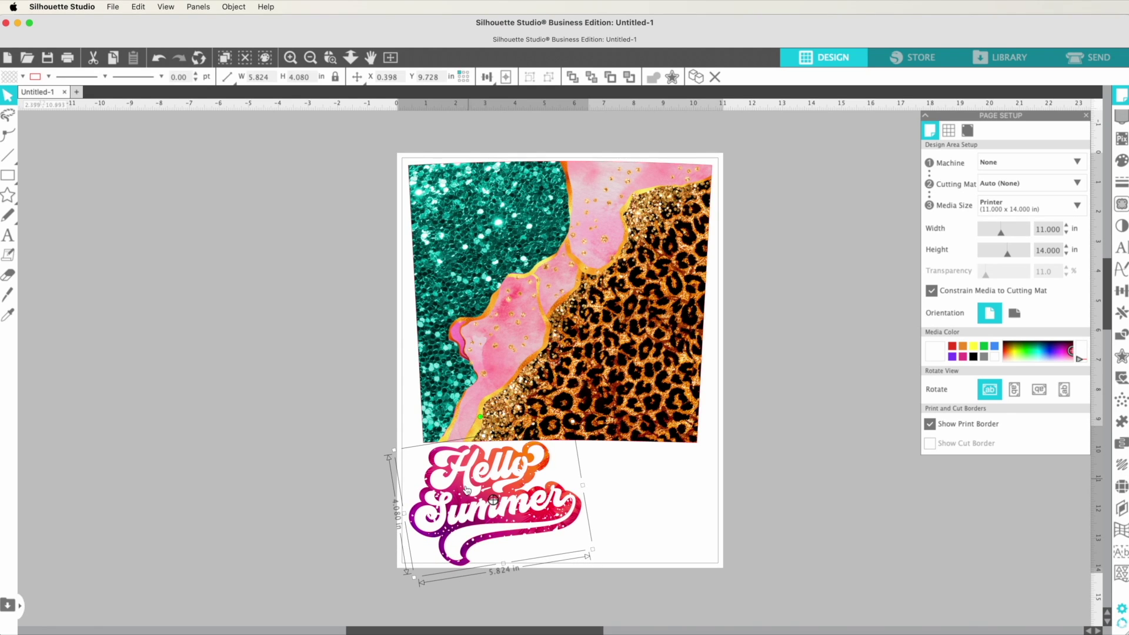
pyautogui.moveTo(481, 418); pyautogui.dragTo(504, 428)
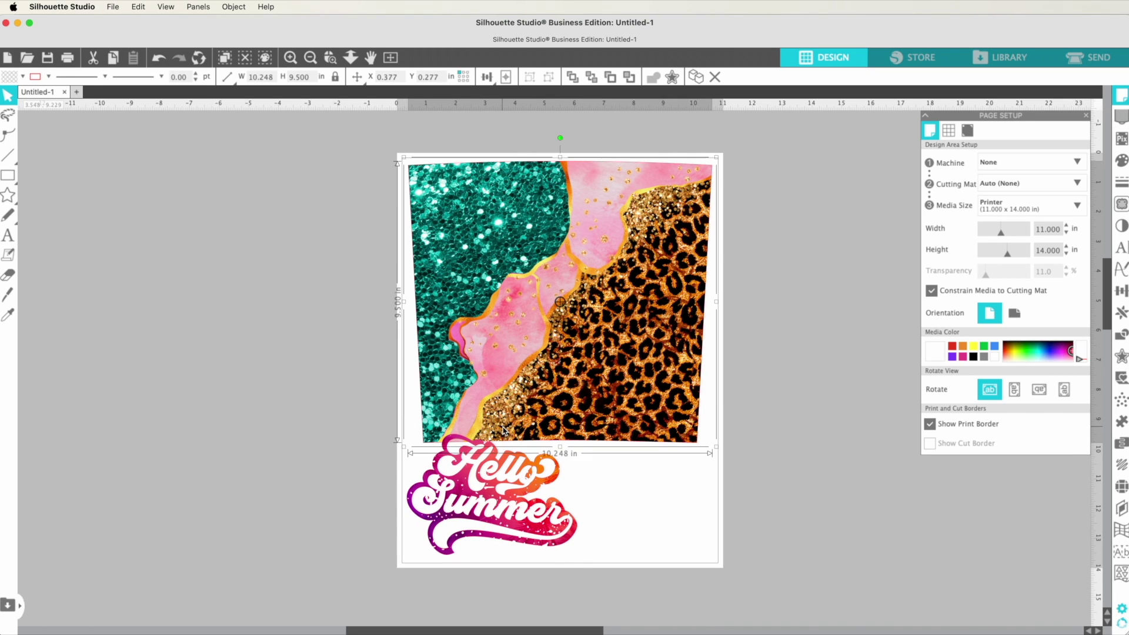
pyautogui.click(464, 490)
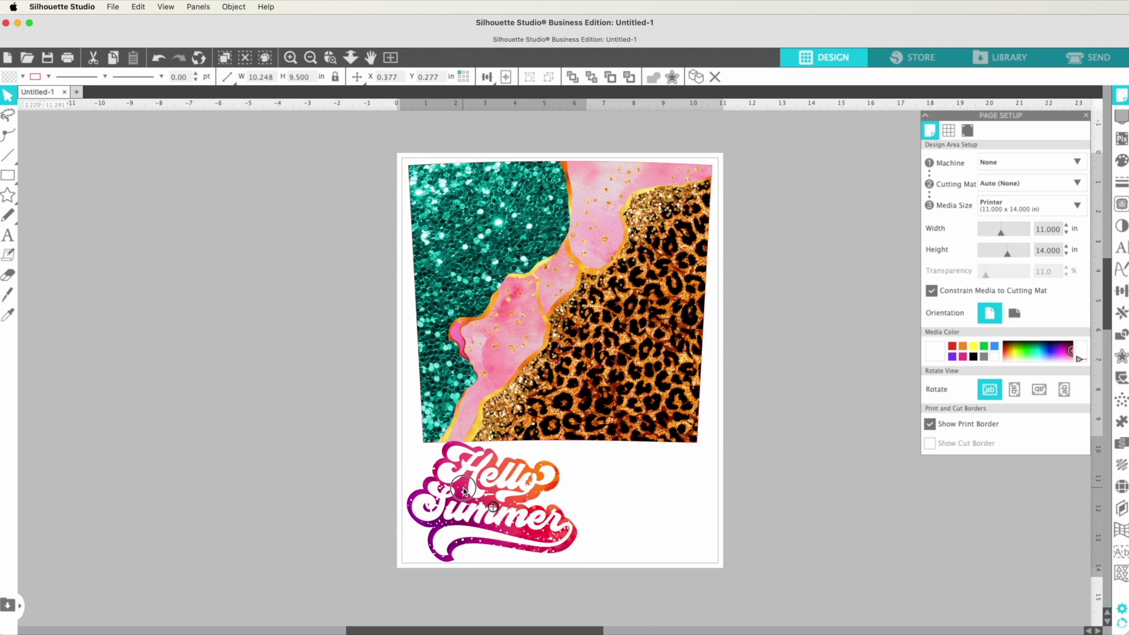
pyautogui.moveTo(464, 490); pyautogui.dragTo(544, 490)
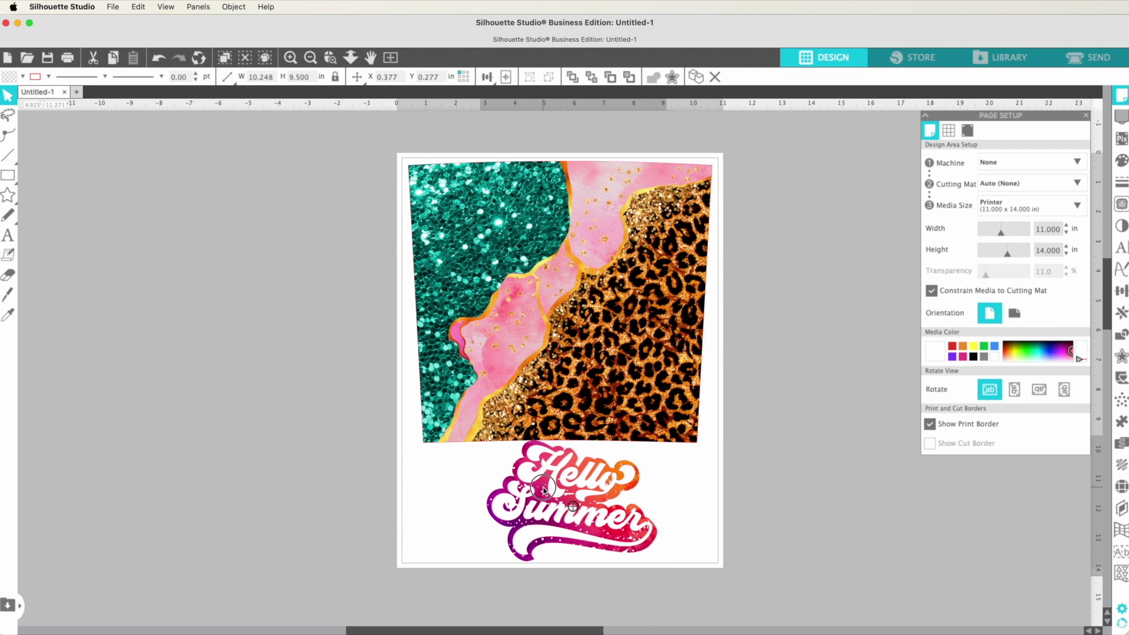
# Nudge the tumbler wrap slightly up and the Hello Summer design slightly down so that they sit clear of each other.
pyautogui.moveTo(544, 490); pyautogui.dragTo(544, 490)
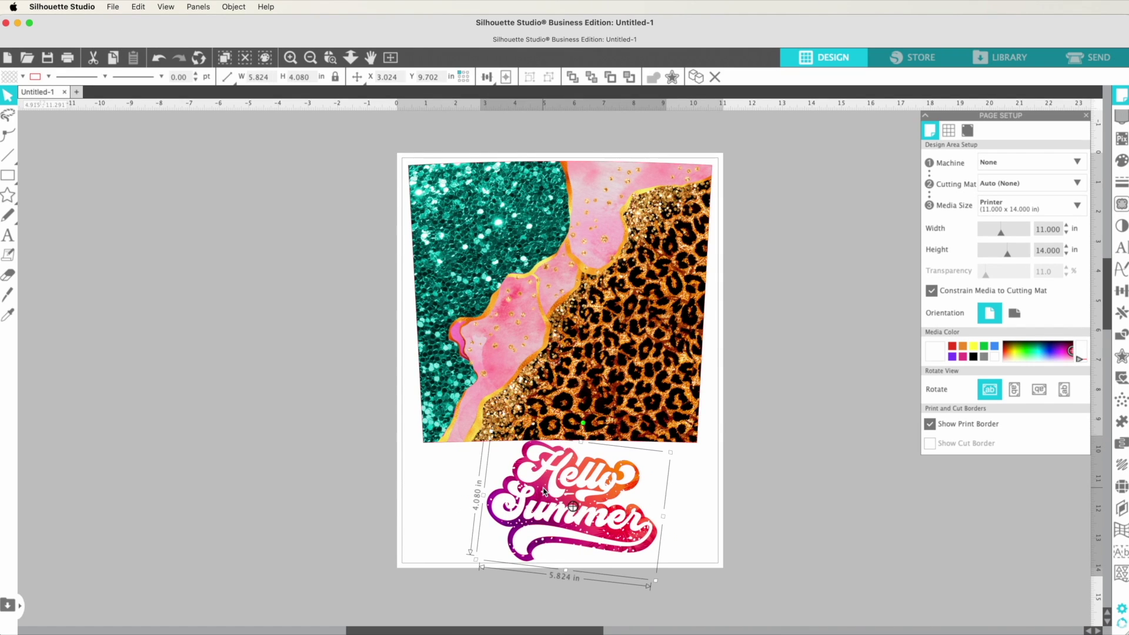
pyautogui.click(460, 605)
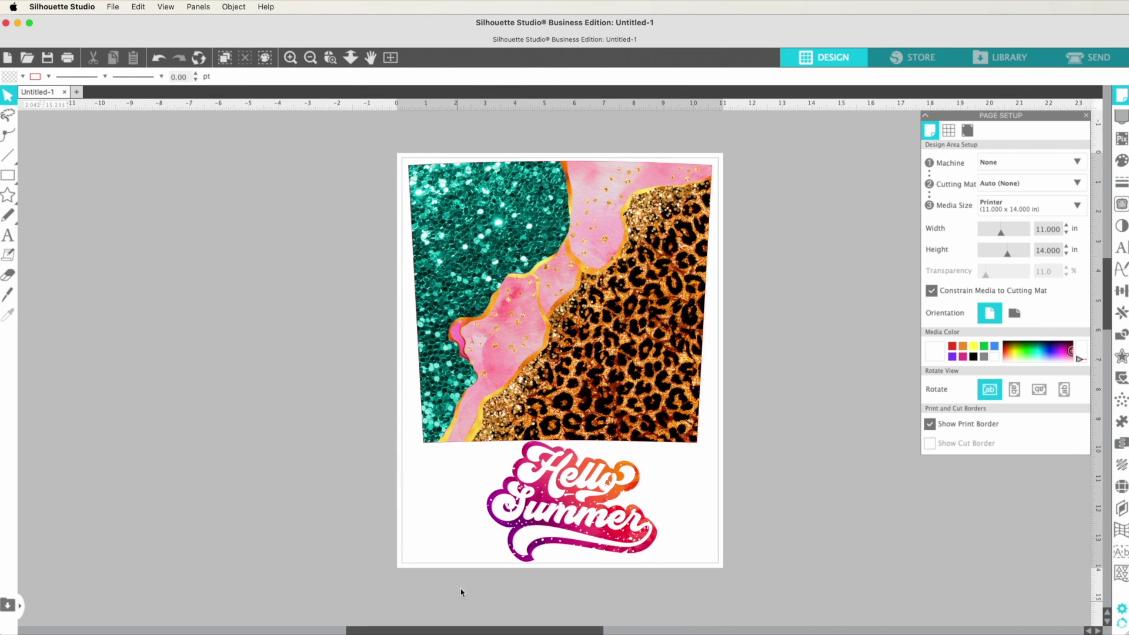
pyautogui.click(545, 435)
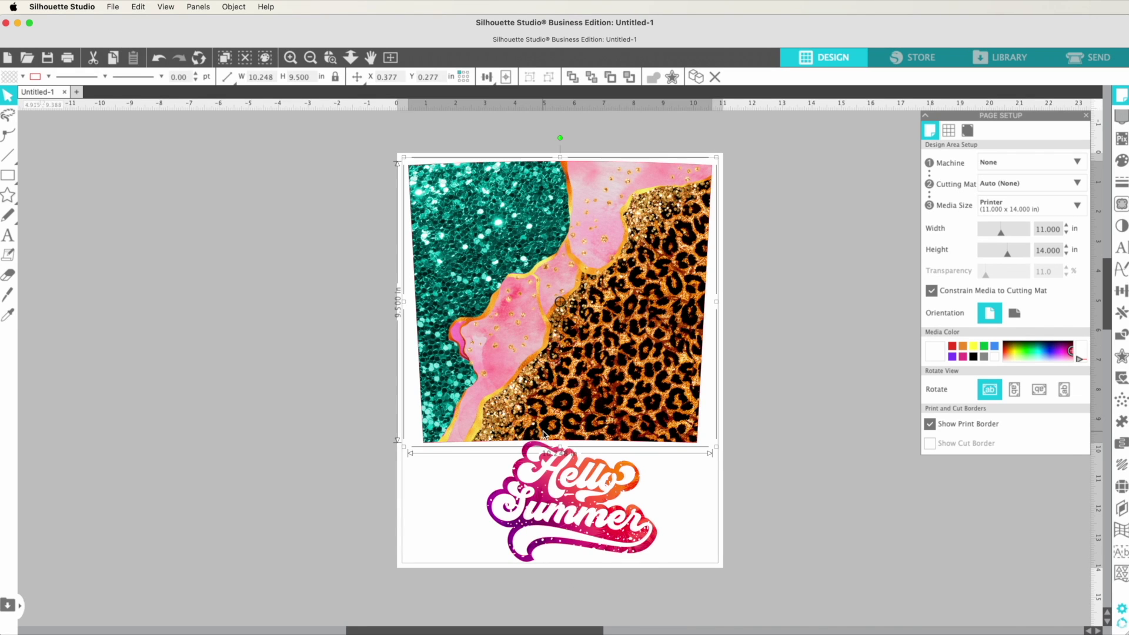
pyautogui.click(559, 531)
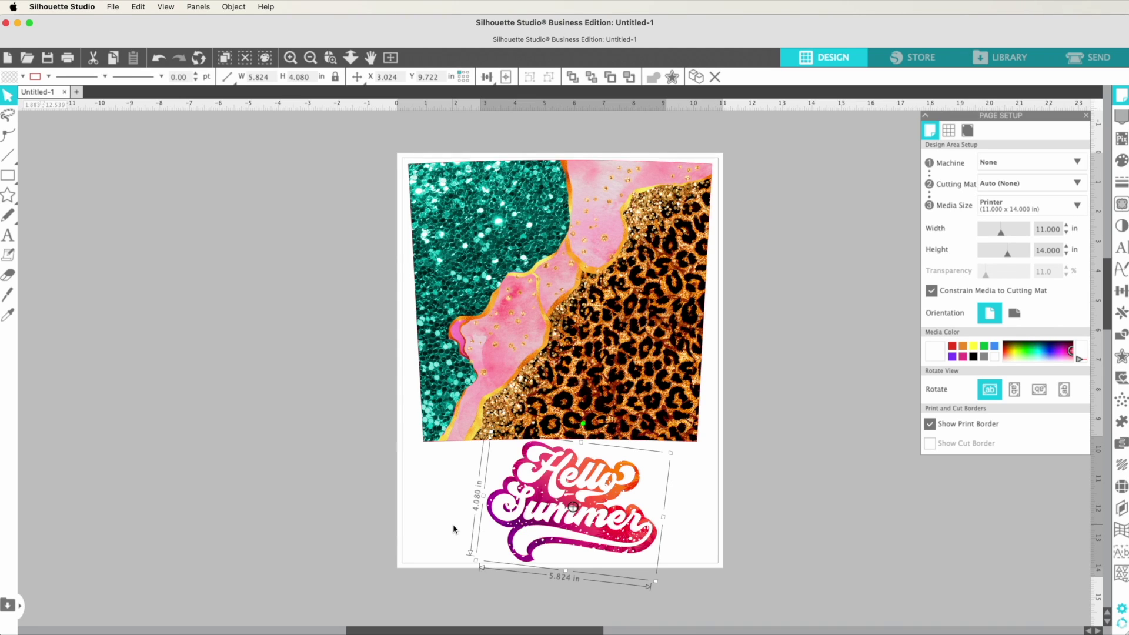
pyautogui.click(453, 529)
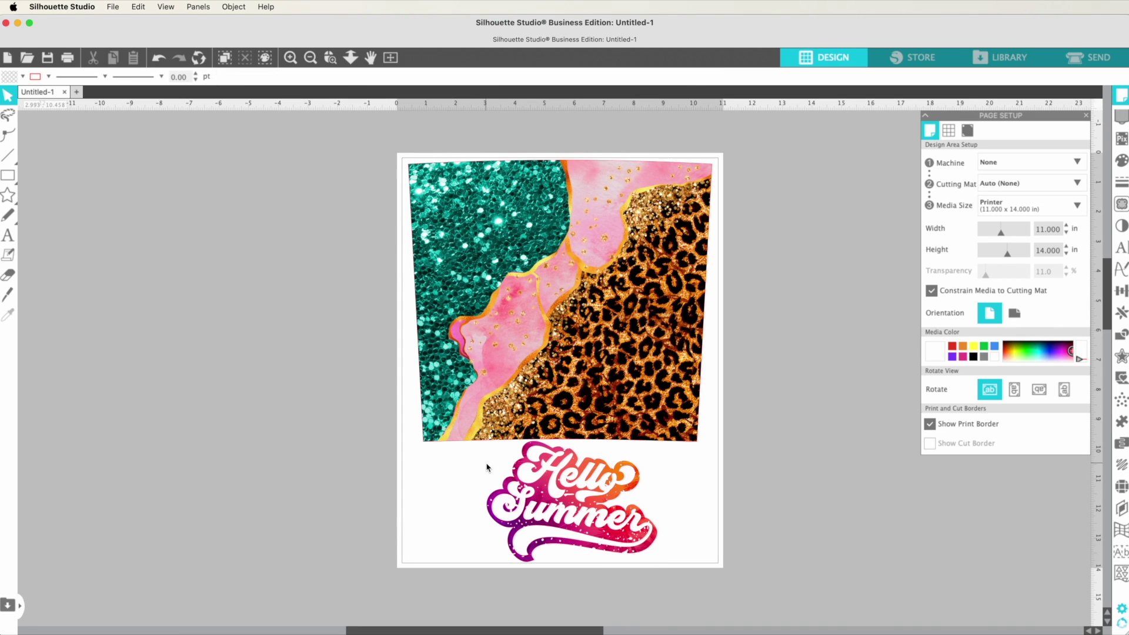
# Create a new document and set its print page to the EPSON SC-F500 Series printer with the 24x30 paper size.
pyautogui.click(76, 93)
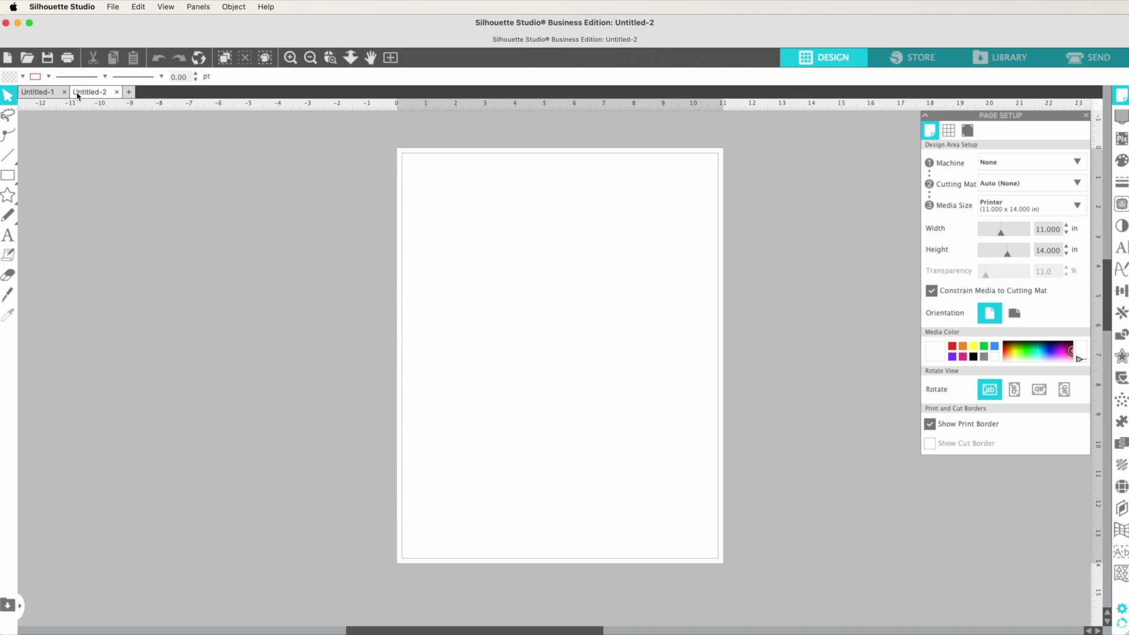
pyautogui.click(119, 8)
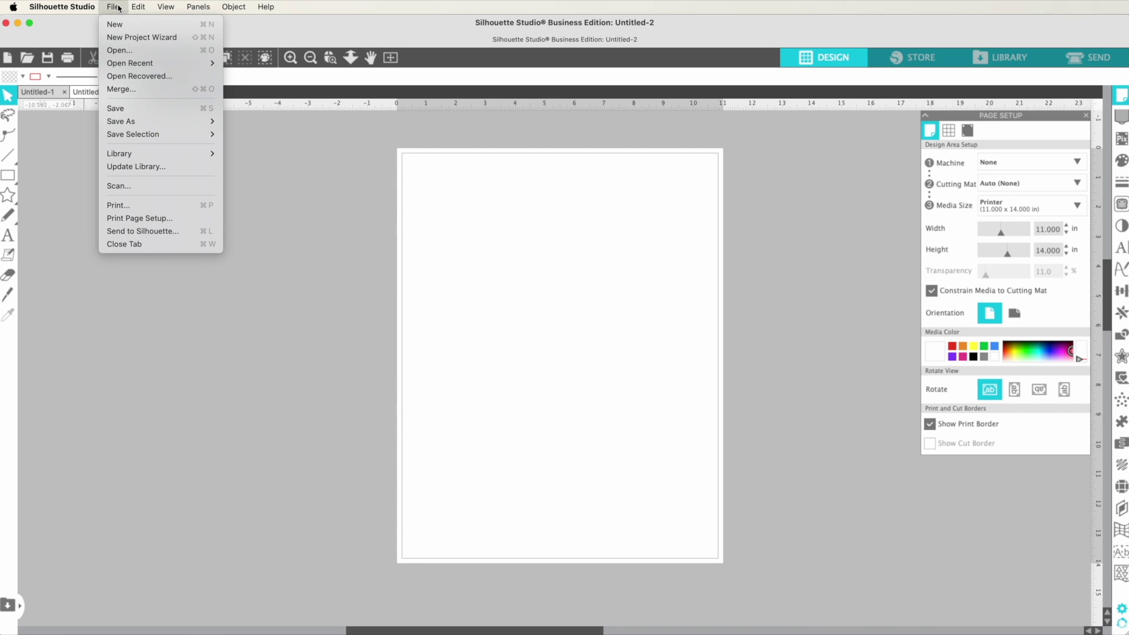
pyautogui.click(114, 223)
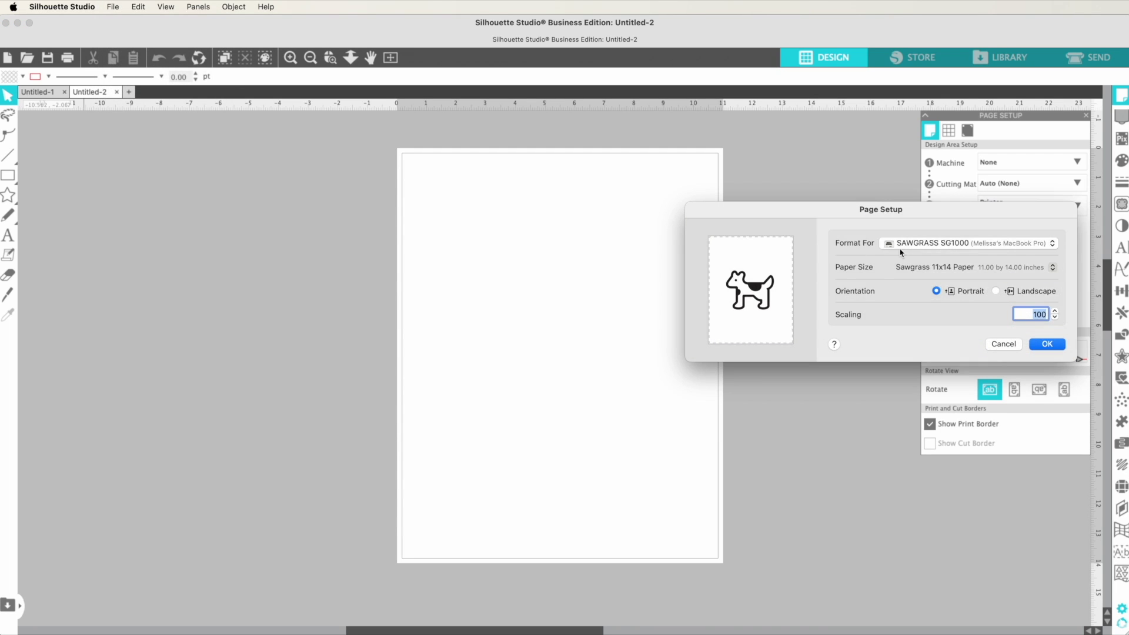
pyautogui.click(899, 253)
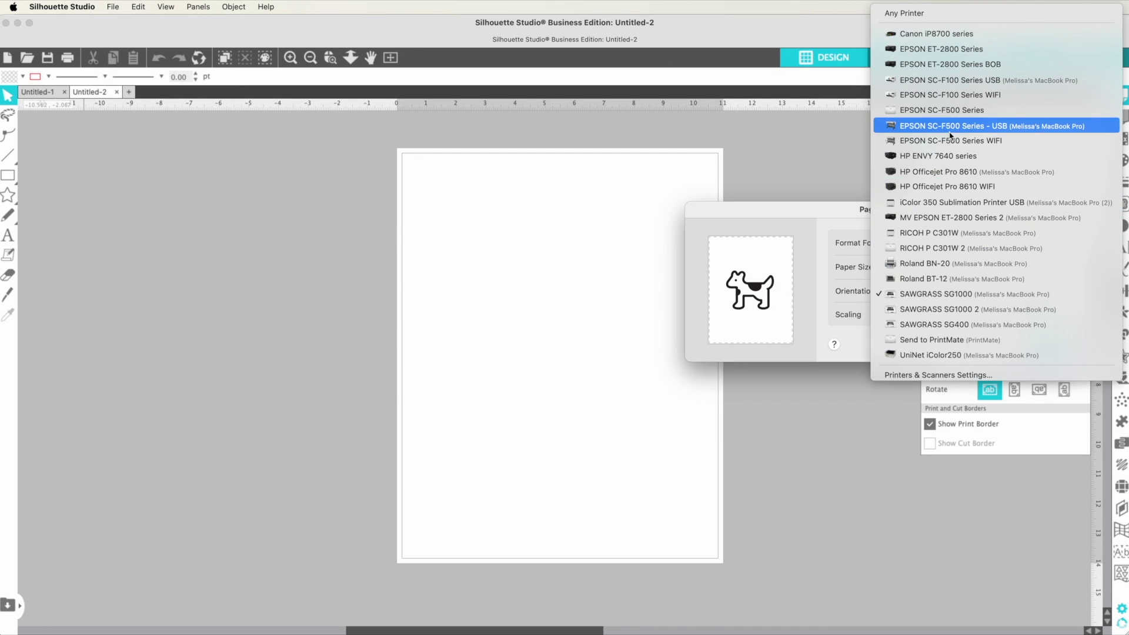
pyautogui.click(949, 110)
pyautogui.click(971, 267)
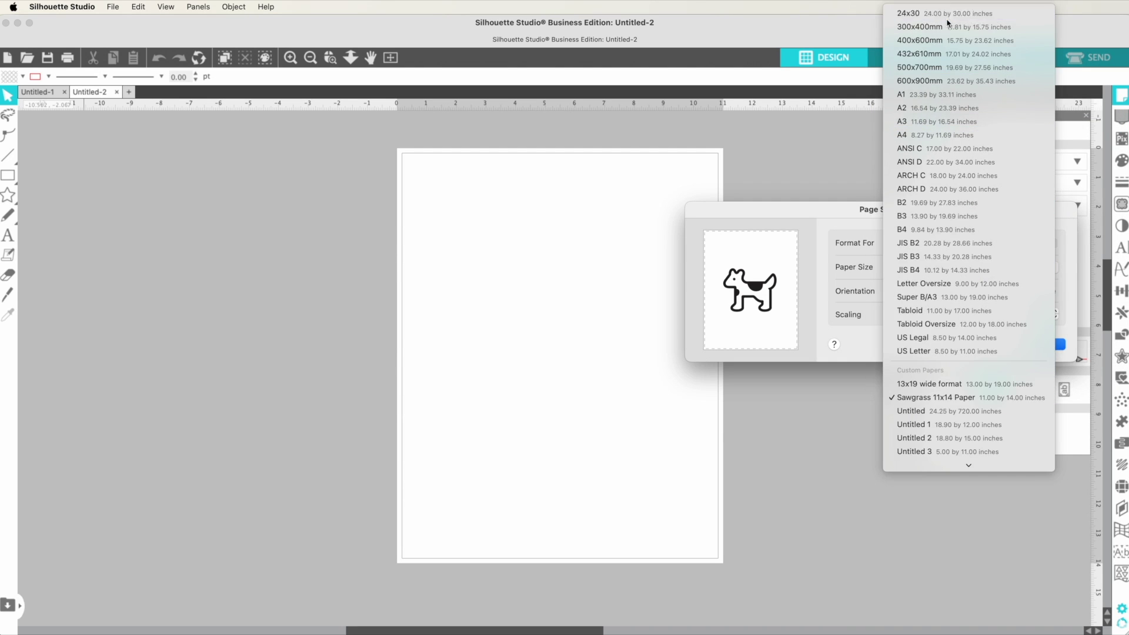
pyautogui.click(944, 11)
pyautogui.click(1046, 344)
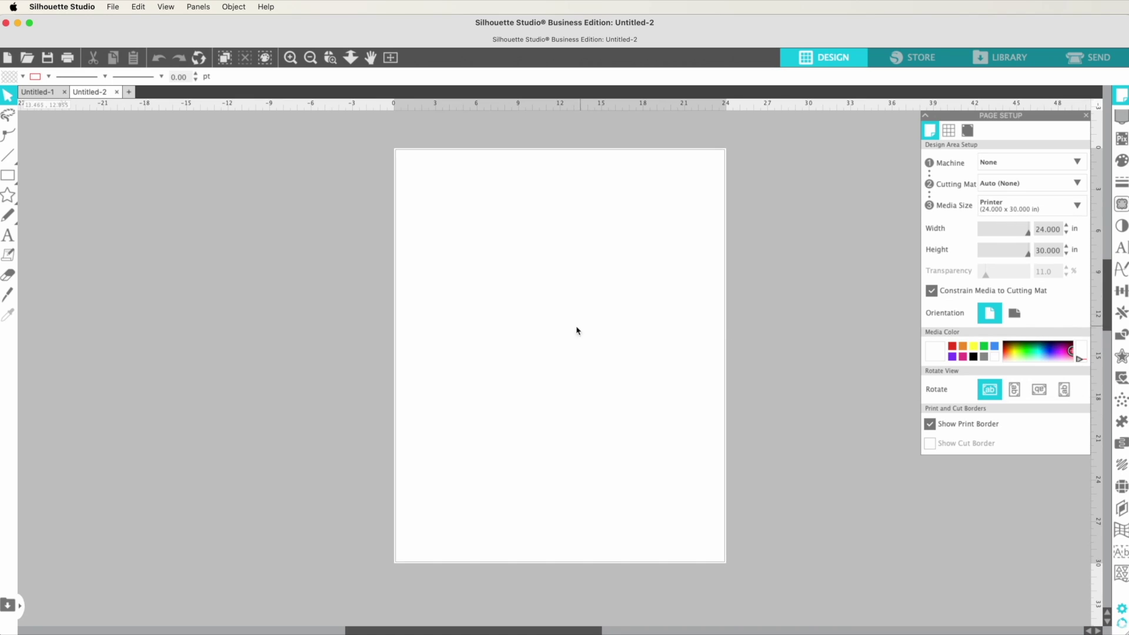
# Merge the 30 oz straight tumbler PNG from Downloads and place it just inside the page's upper-left corner.
pyautogui.click(113, 8)
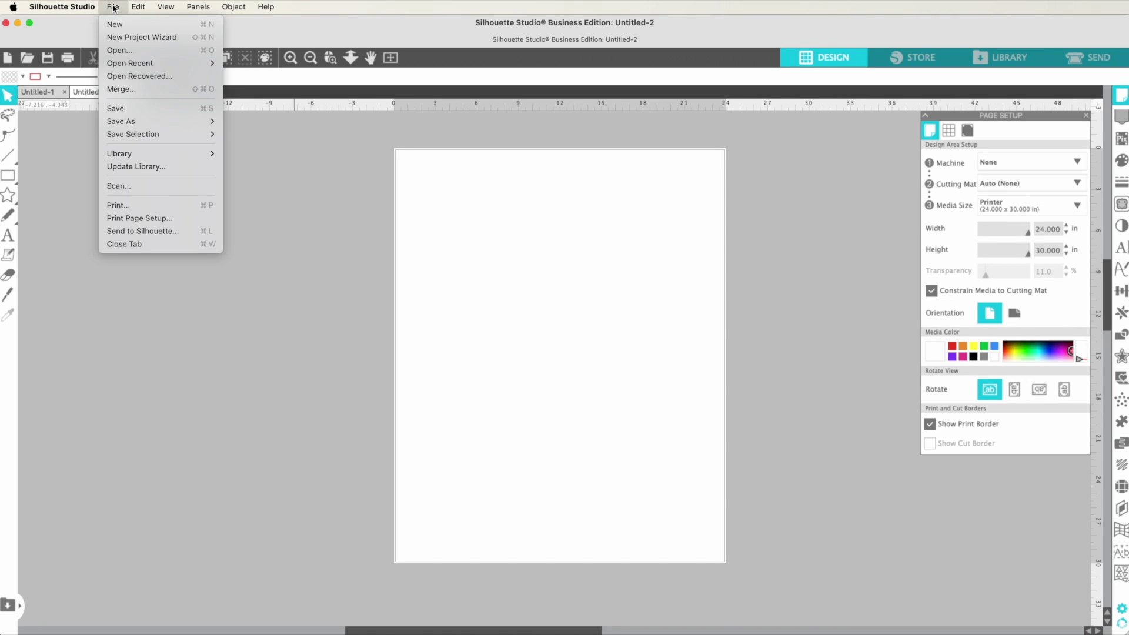
pyautogui.click(116, 91)
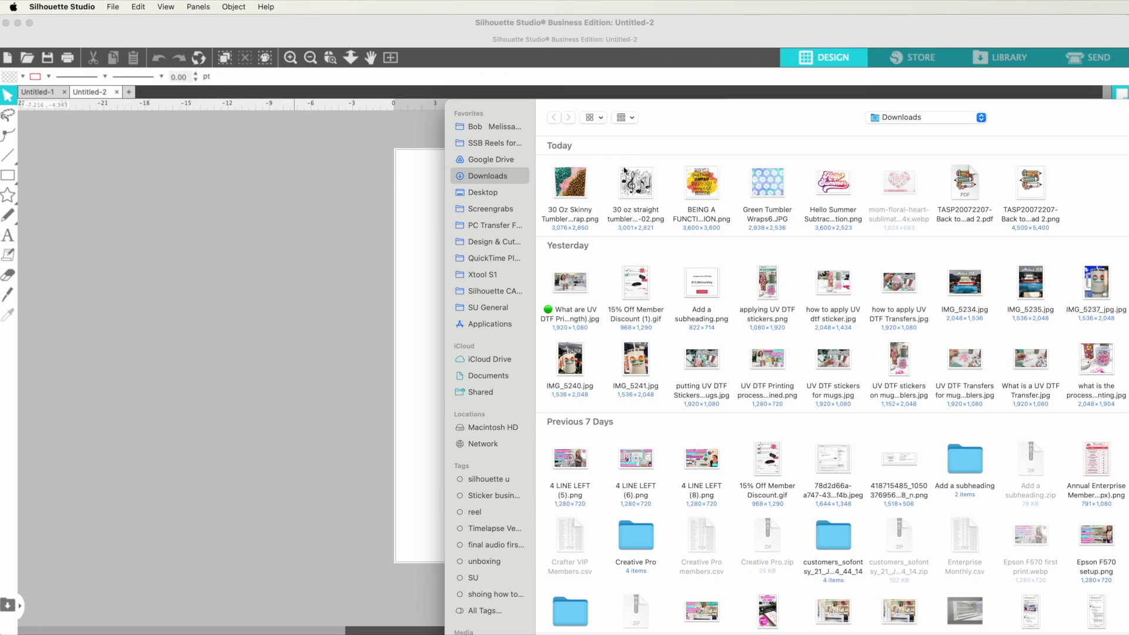
pyautogui.click(633, 184)
pyautogui.press('Return')
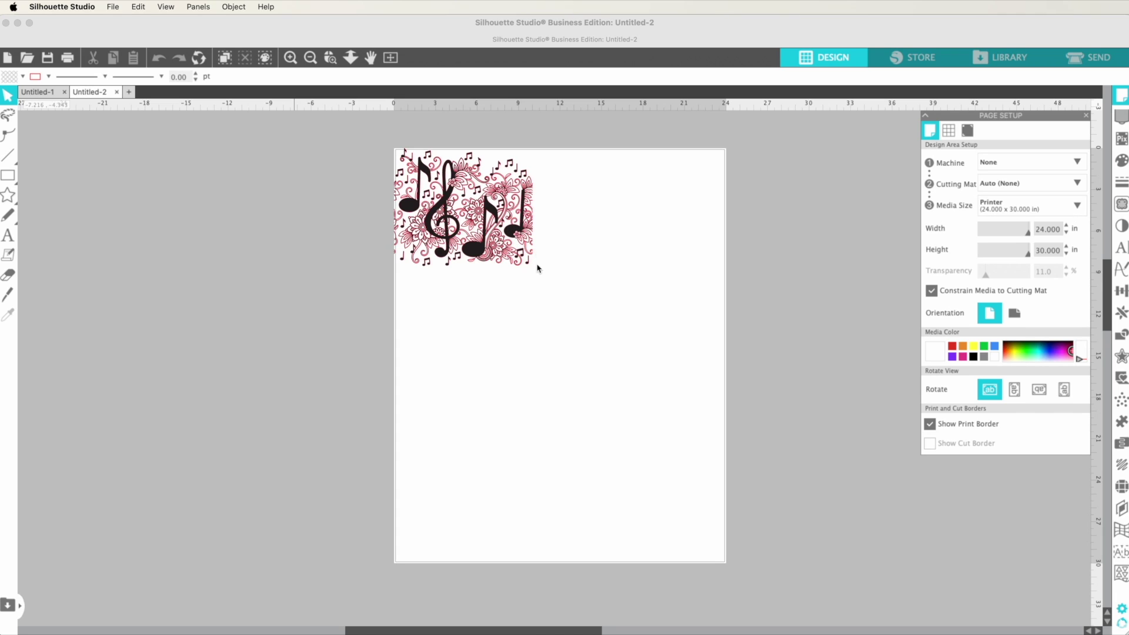
pyautogui.moveTo(477, 244); pyautogui.dragTo(495, 251)
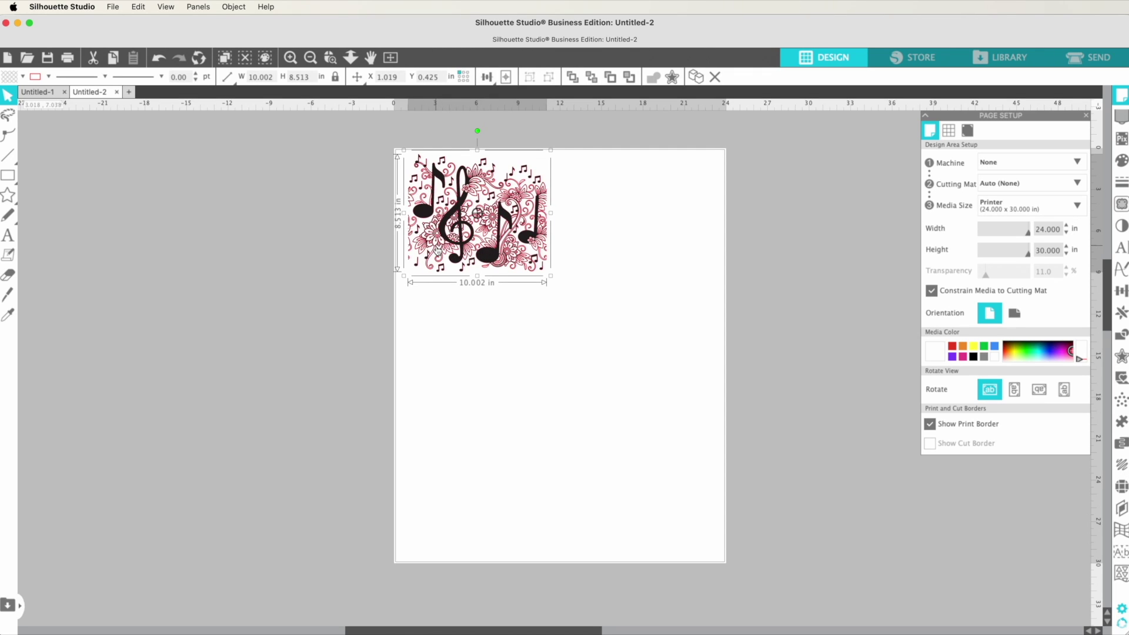
# Set the music-note wrap to No Cut in the Send workspace, inspect its lines, and return to the design workspace.
pyautogui.click(1087, 58)
pyautogui.click(932, 190)
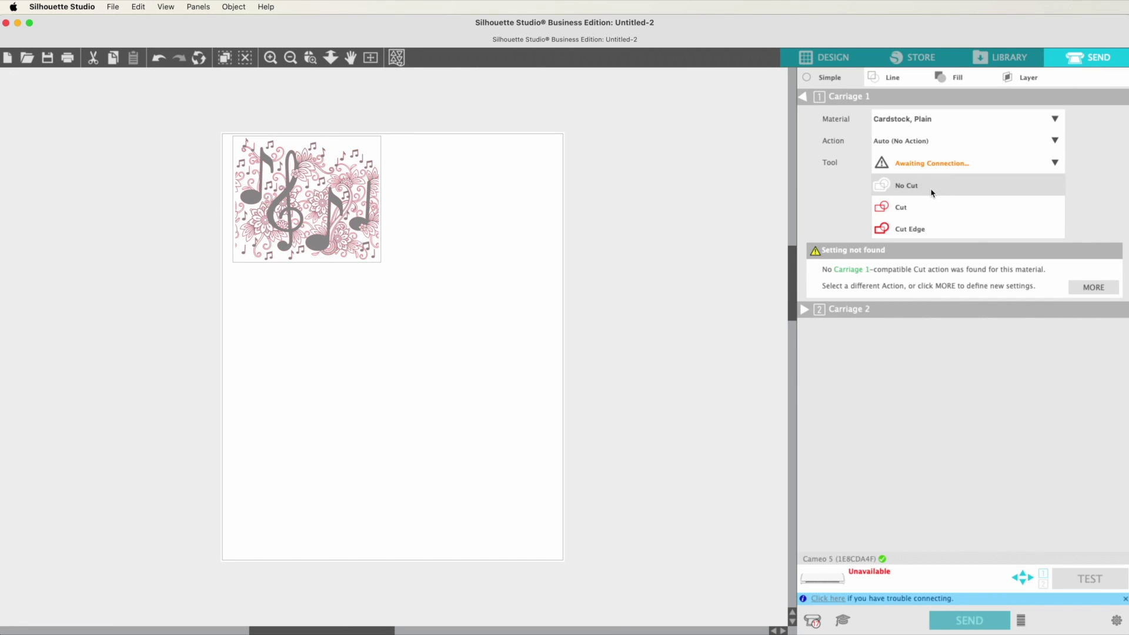
pyautogui.click(366, 284)
pyautogui.click(371, 255)
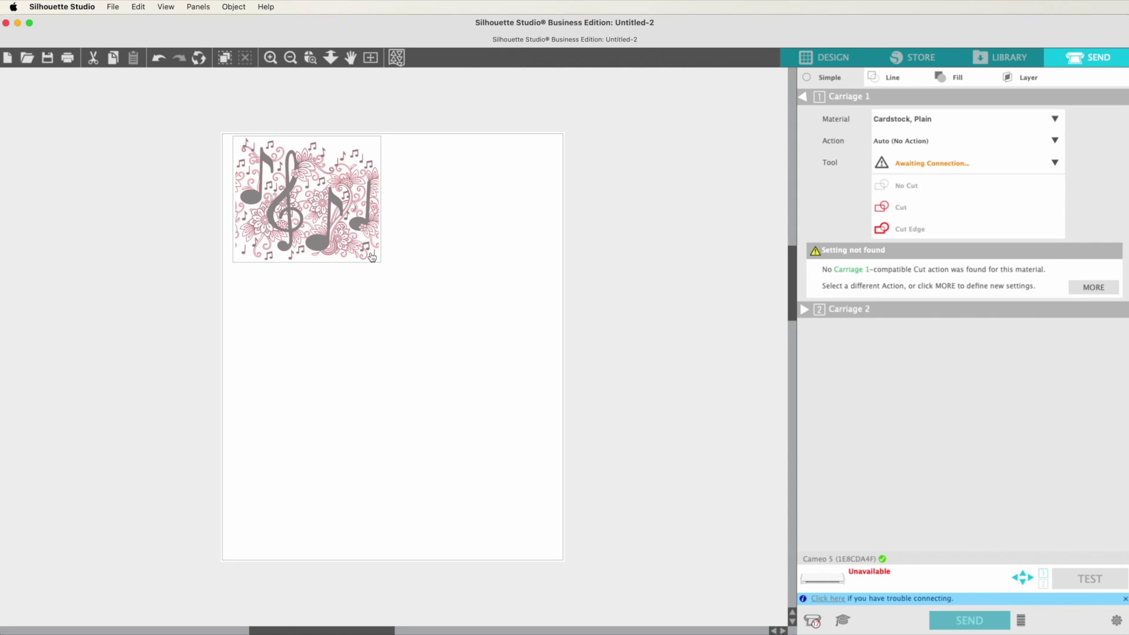
pyautogui.click(827, 59)
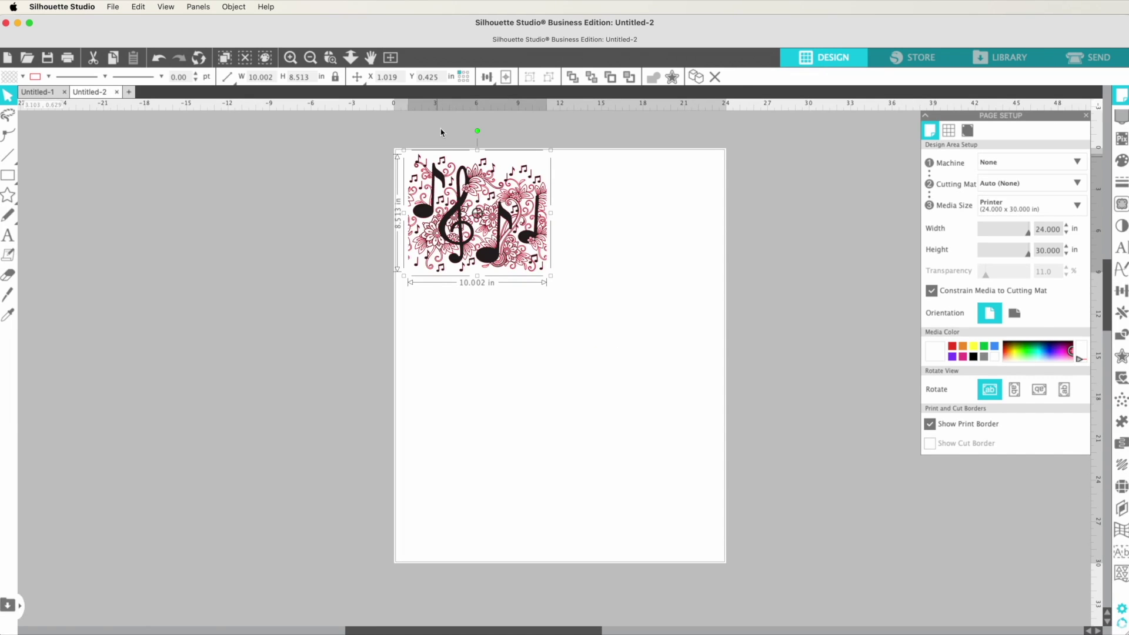
# Change the line color of the music-note wrap to black.
pyautogui.click(289, 59)
pyautogui.click(289, 60)
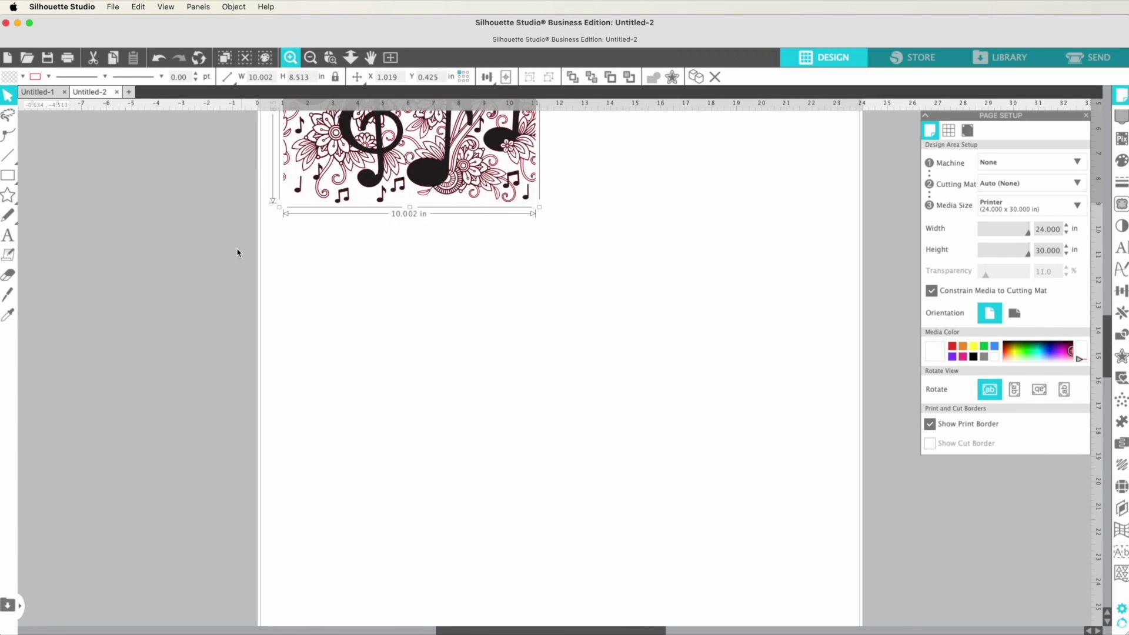
pyautogui.scroll(3, 237, 253)
pyautogui.scroll(5, 304, 203)
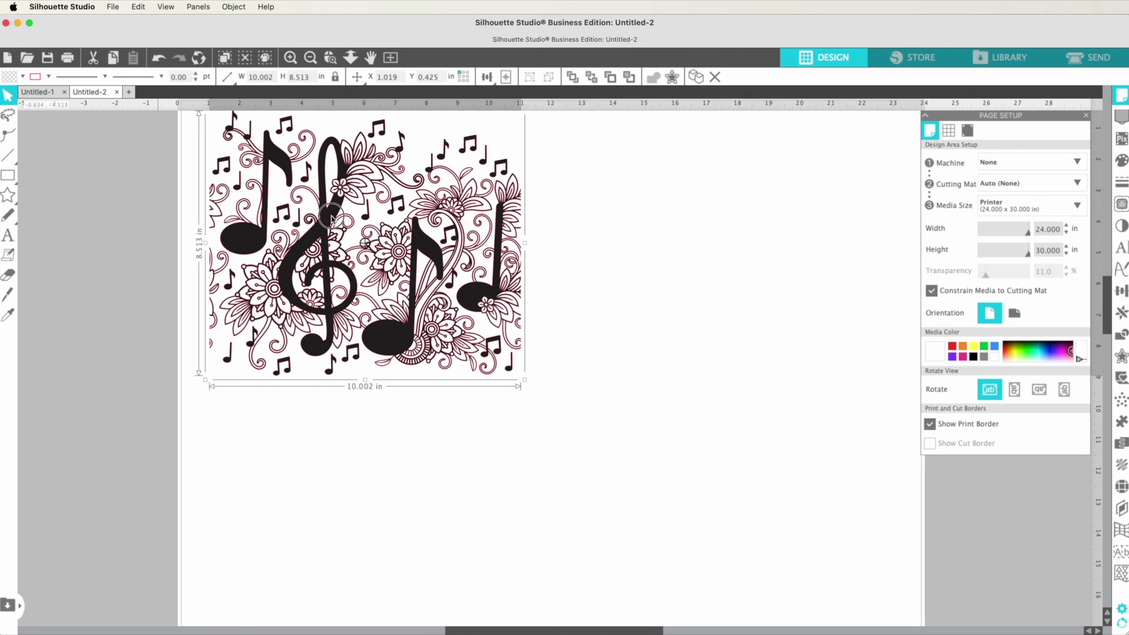
pyautogui.scroll(2, 86, 191)
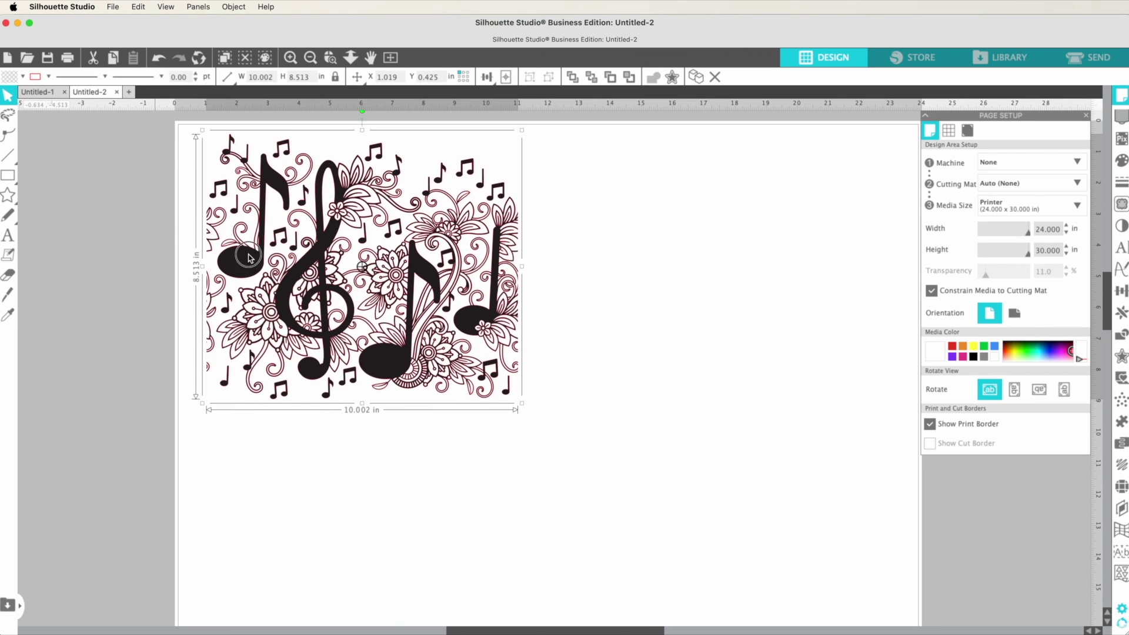
pyautogui.scroll(1, 47, 83)
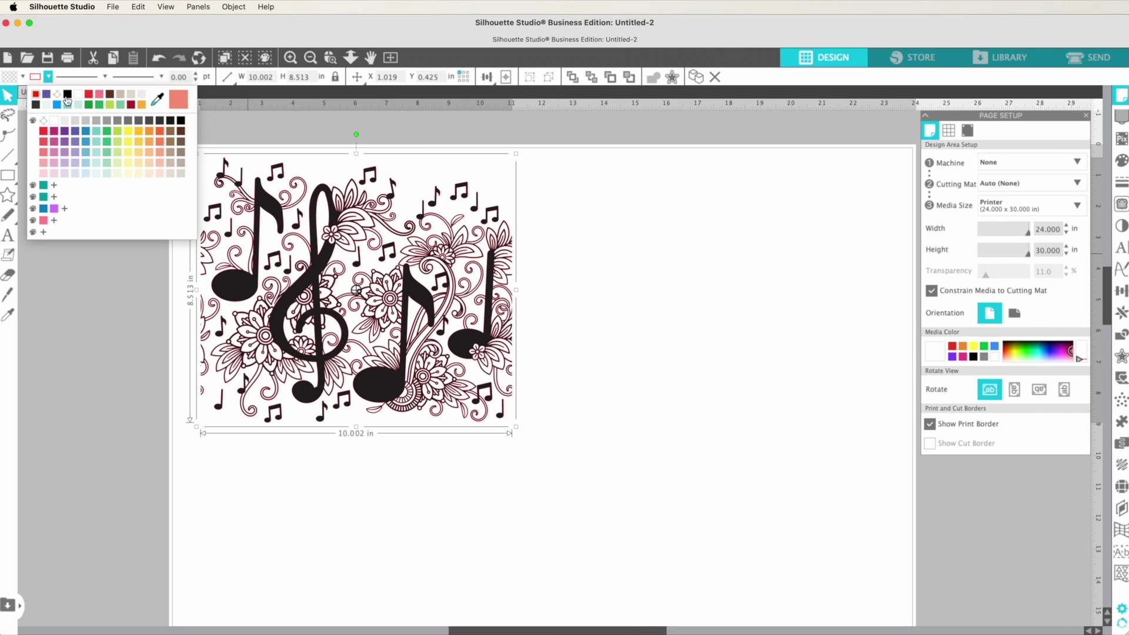
pyautogui.click(68, 97)
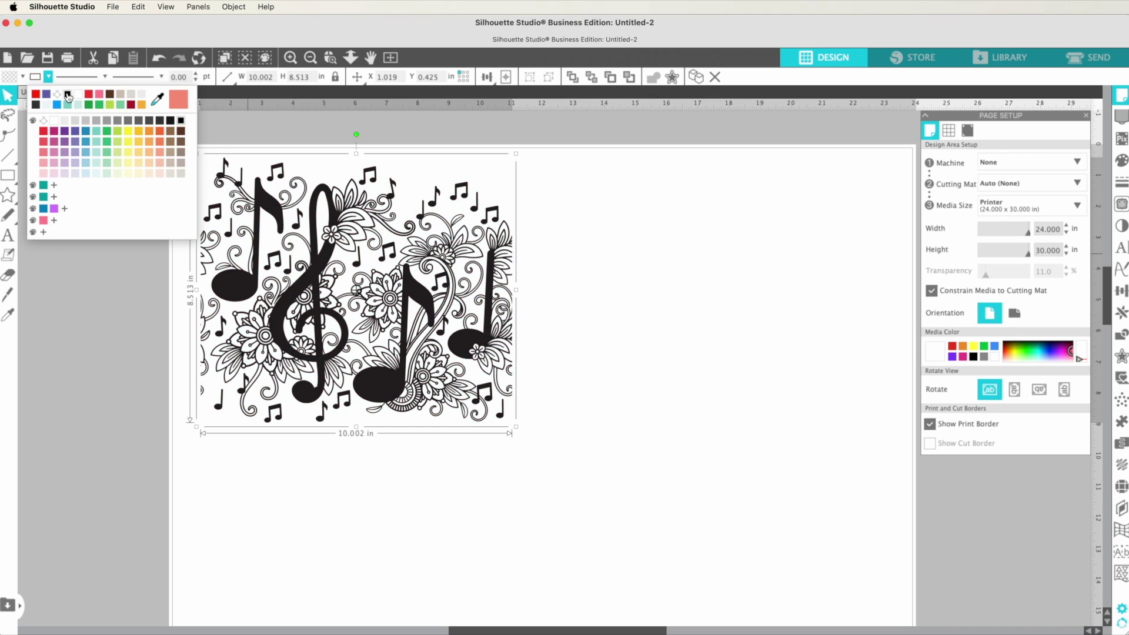
pyautogui.click(68, 290)
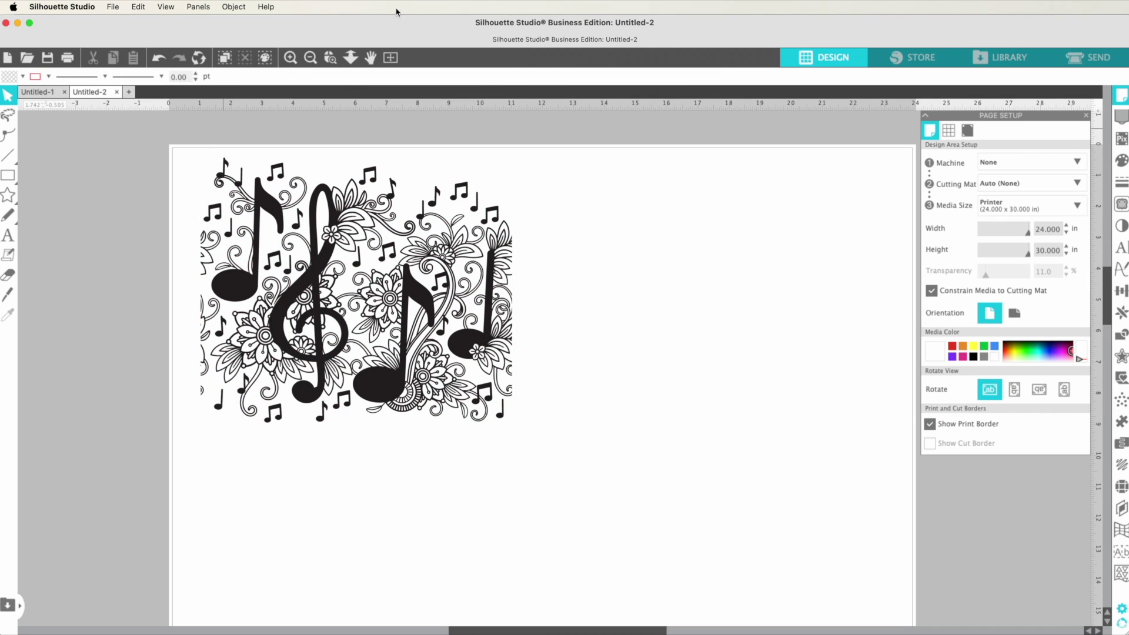
# Move the music-note wrap closer to the page's left edge, to about X 0.425 in and Y 0.425 in.
pyautogui.click(310, 58)
pyautogui.click(310, 58)
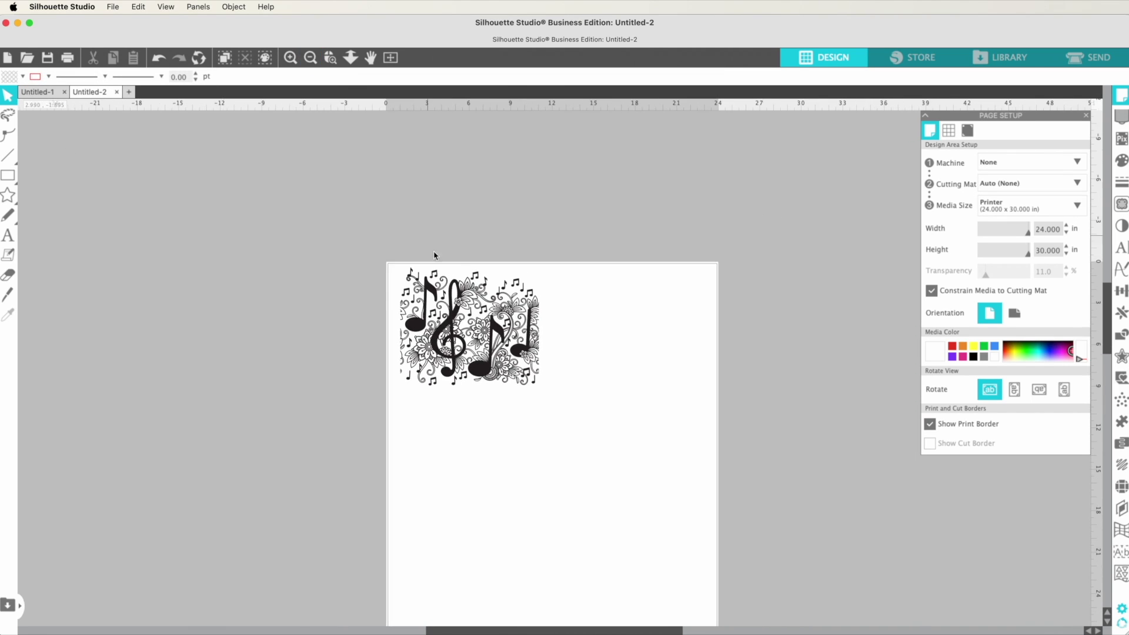
pyautogui.moveTo(451, 301); pyautogui.dragTo(442, 301)
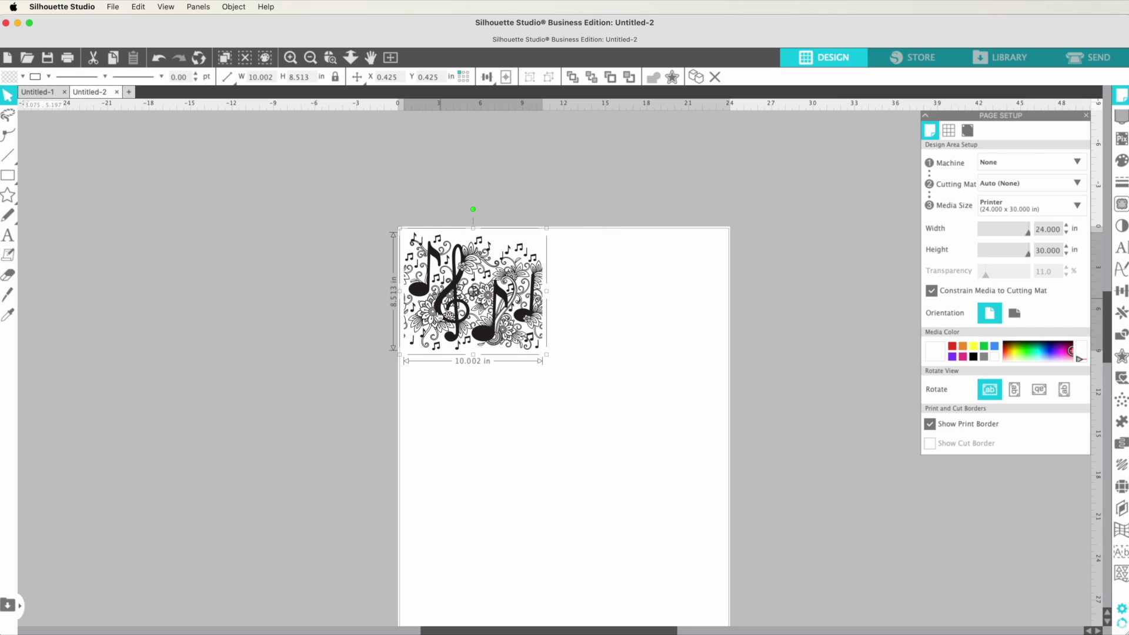
pyautogui.scroll(-3, 441, 310)
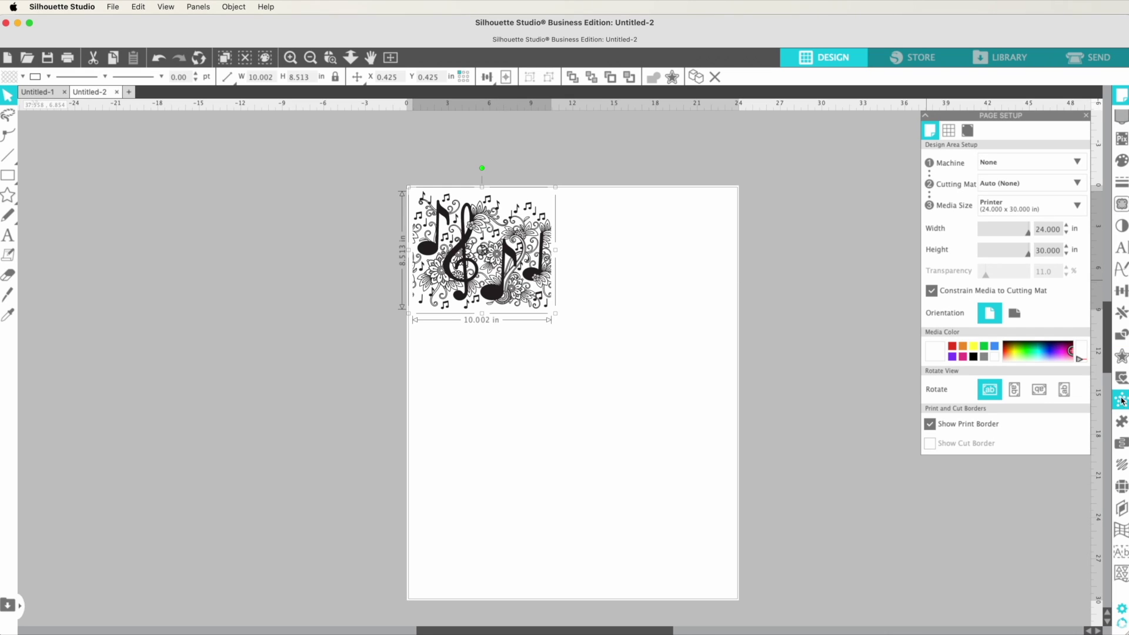
# Fill the page with copies of the music-note wrap and delete the extra copy overlapping the original in the upper-left corner.
pyautogui.click(1122, 314)
pyautogui.moveTo(935, 474); pyautogui.dragTo(761, 113)
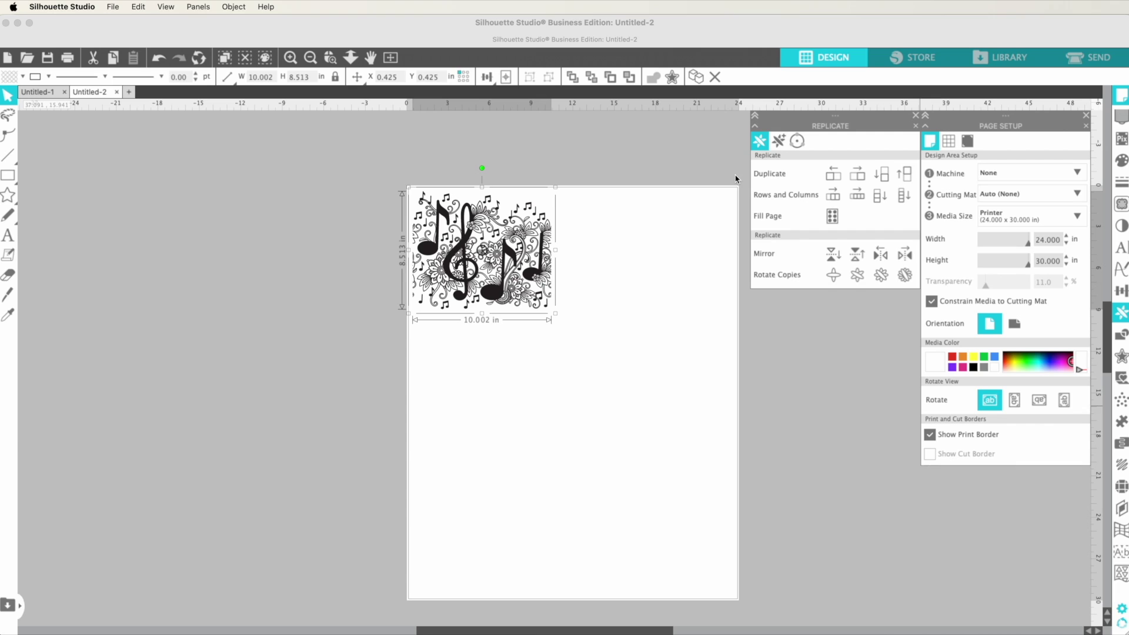
pyautogui.click(858, 176)
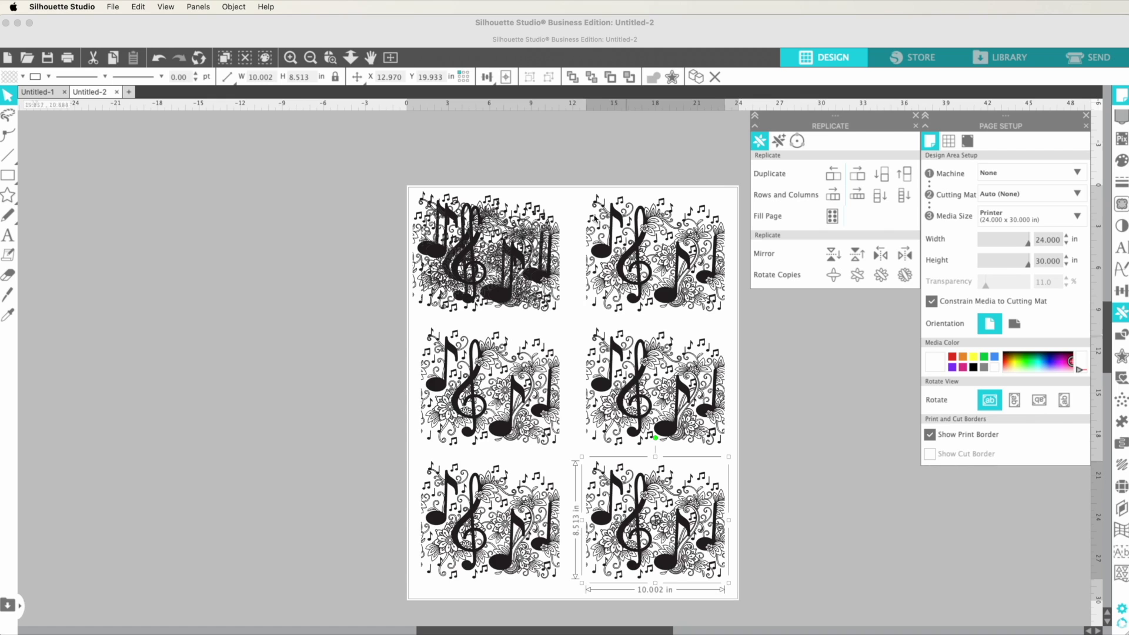
pyautogui.moveTo(488, 287); pyautogui.dragTo(330, 269)
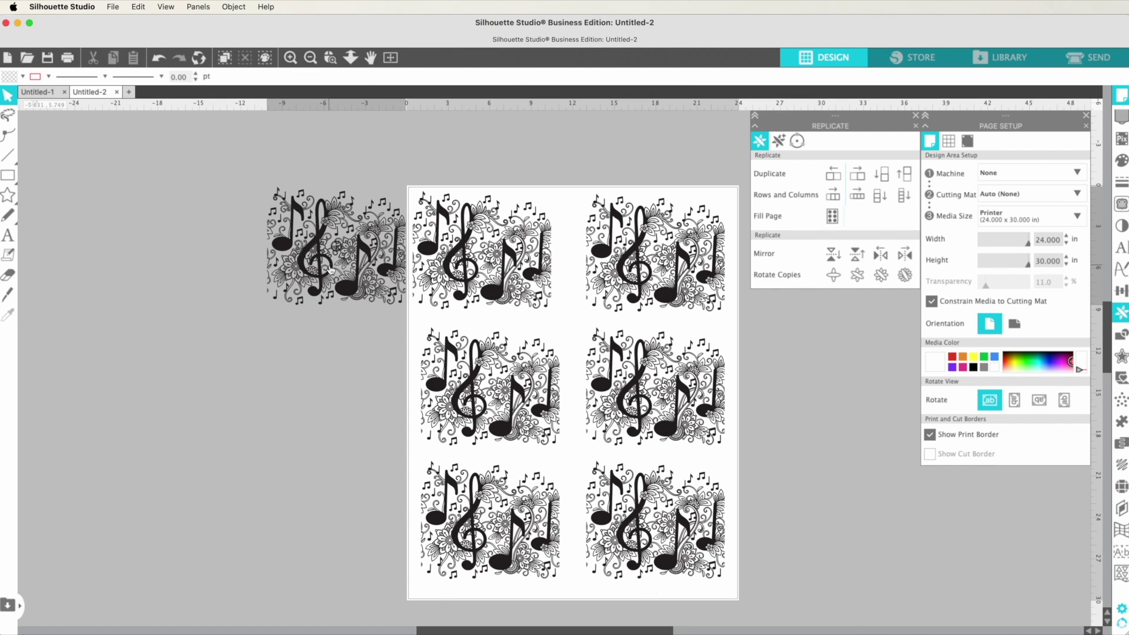
pyautogui.press('Delete')
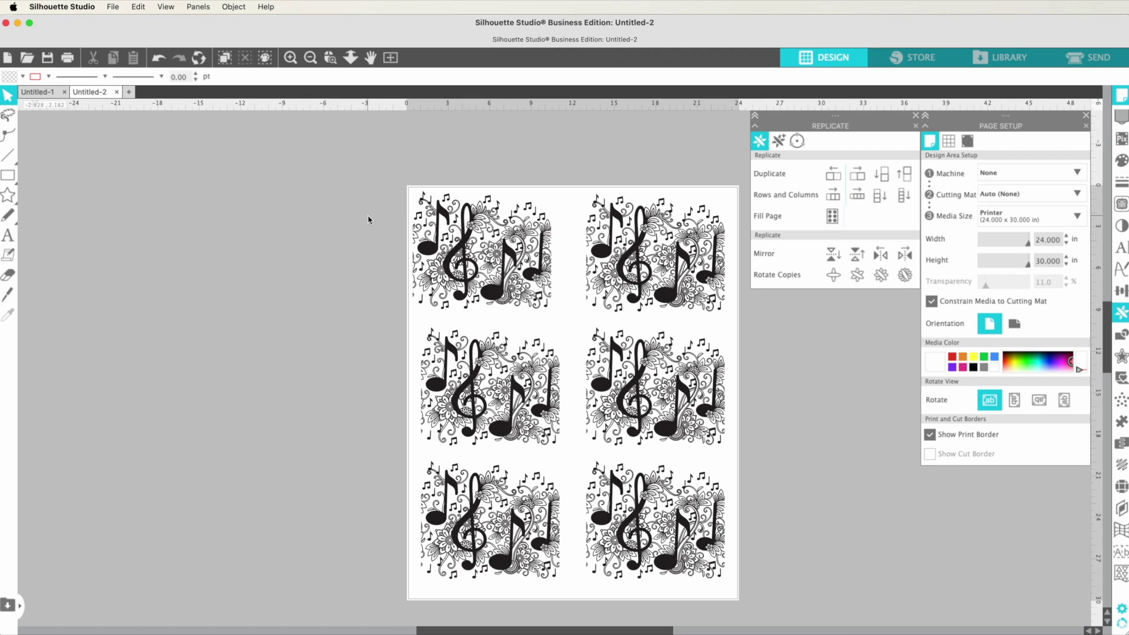
pyautogui.scroll(-2, 356, 236)
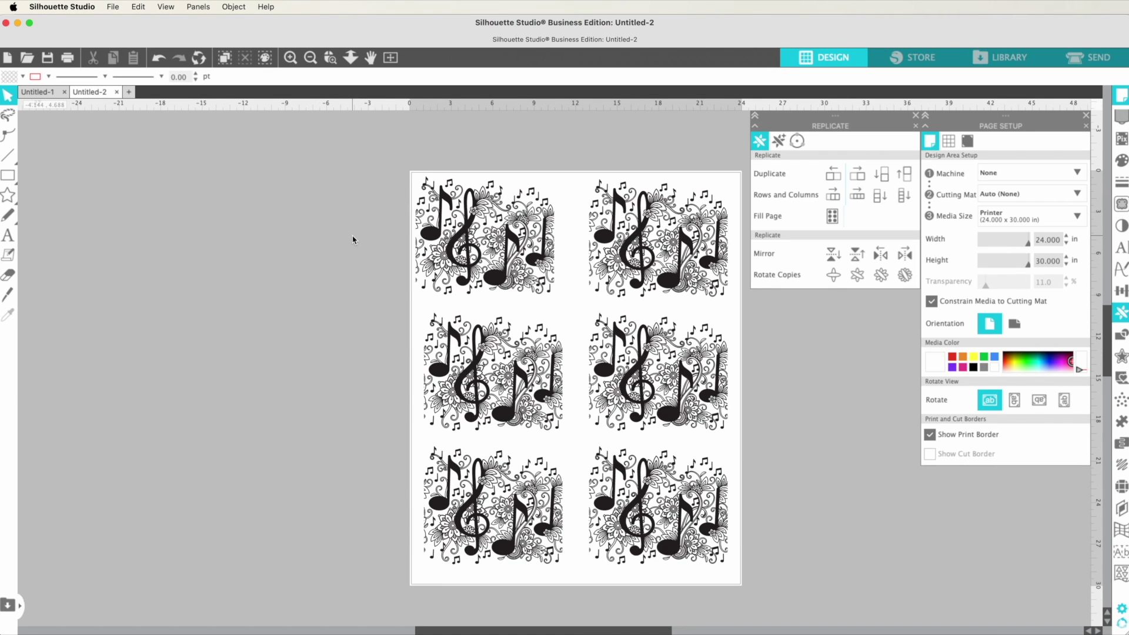
# Open the print settings for the wrap page and choose the EPSON SC-F500 Series - USB printer.
pyautogui.click(113, 7)
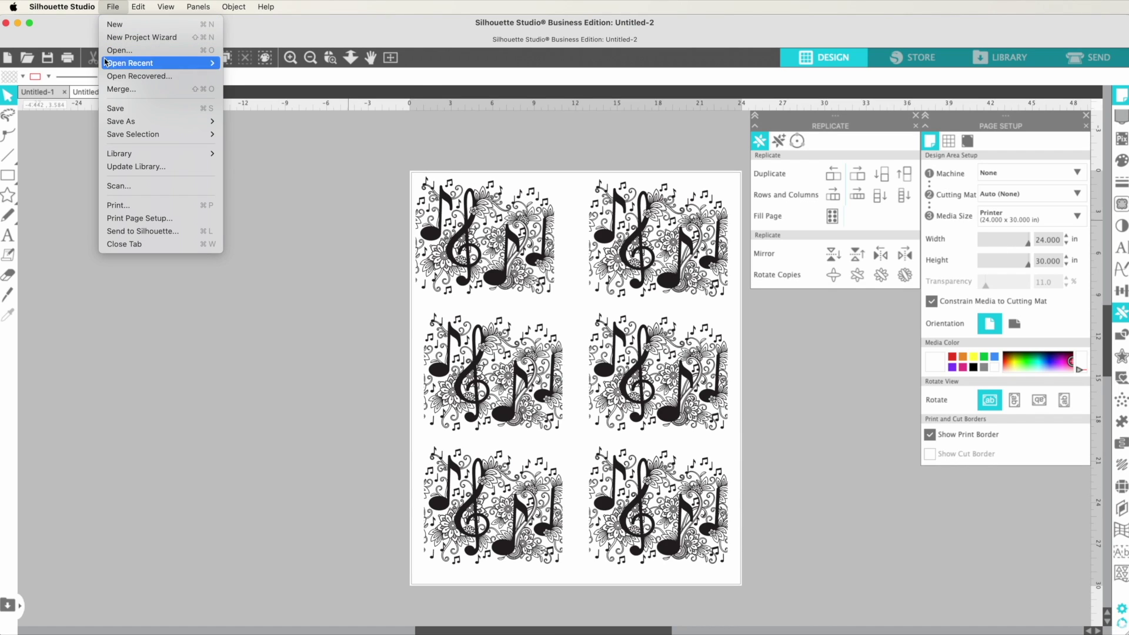
pyautogui.click(113, 207)
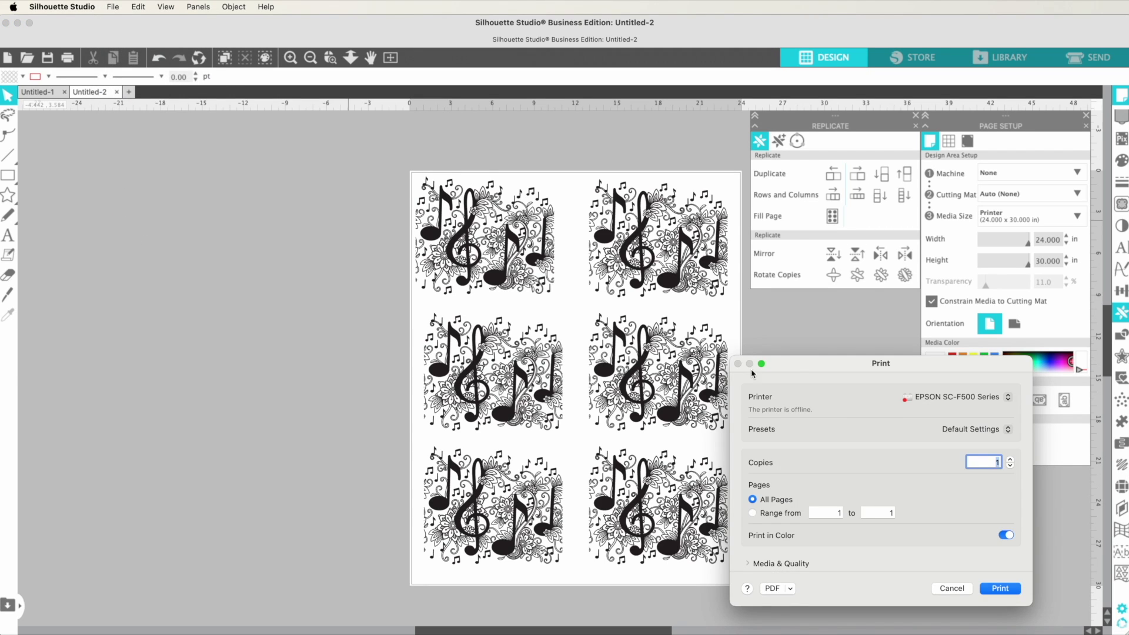
pyautogui.moveTo(794, 364); pyautogui.dragTo(448, 270)
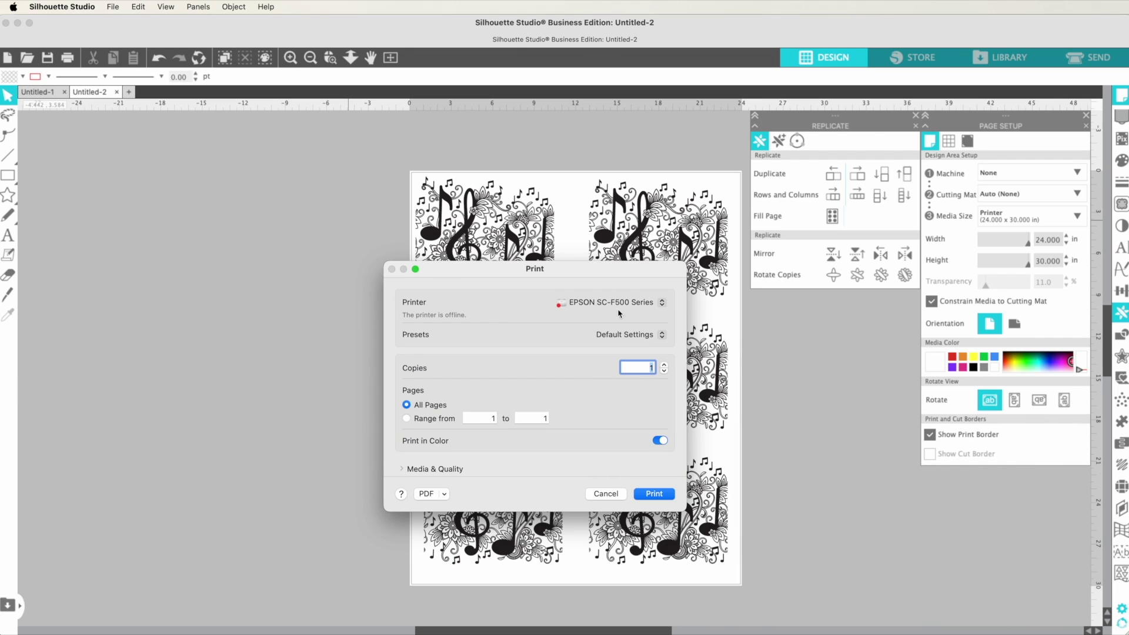
pyautogui.click(657, 311)
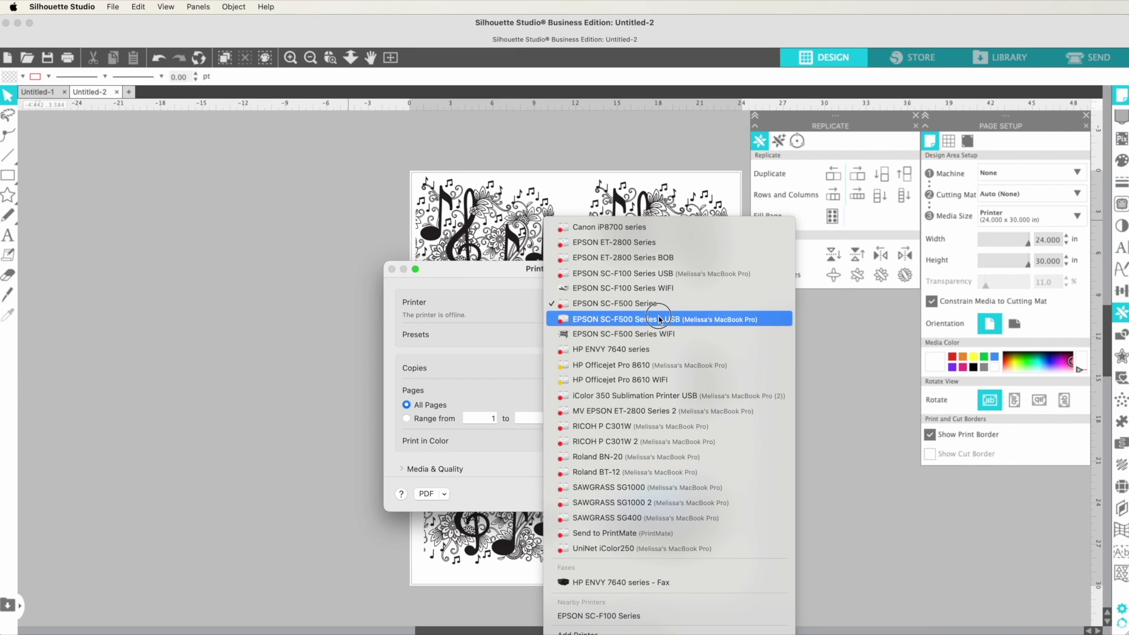
pyautogui.click(658, 320)
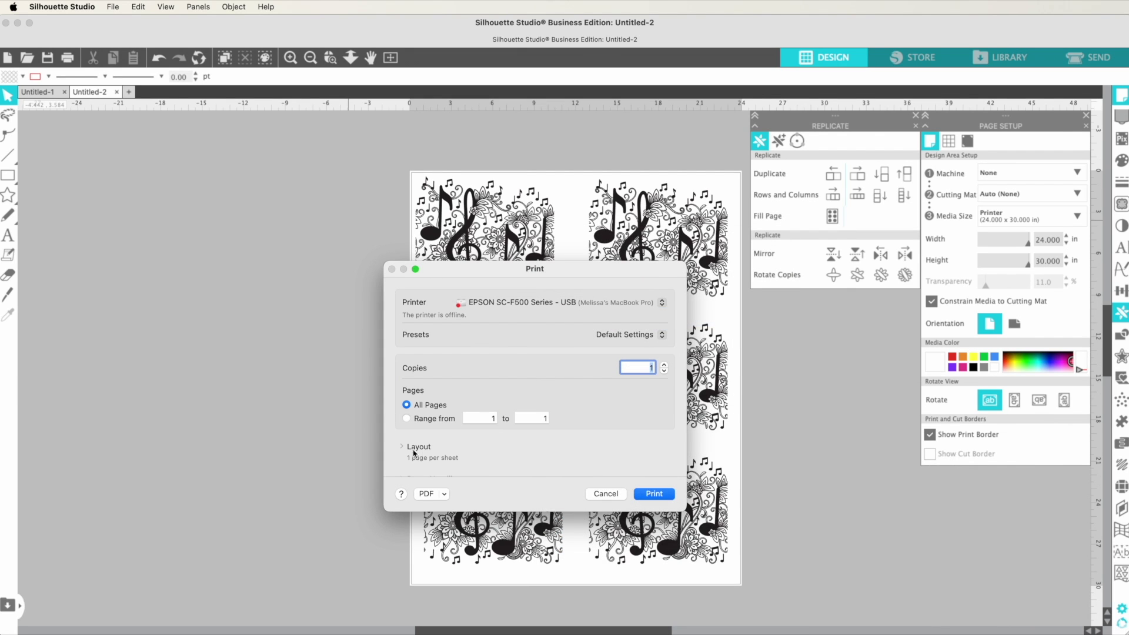
# Expand the Layout, Paper Handling, Printer Options and Printer Info sections of the print settings and examine the available options.
pyautogui.scroll(-3, 488, 431)
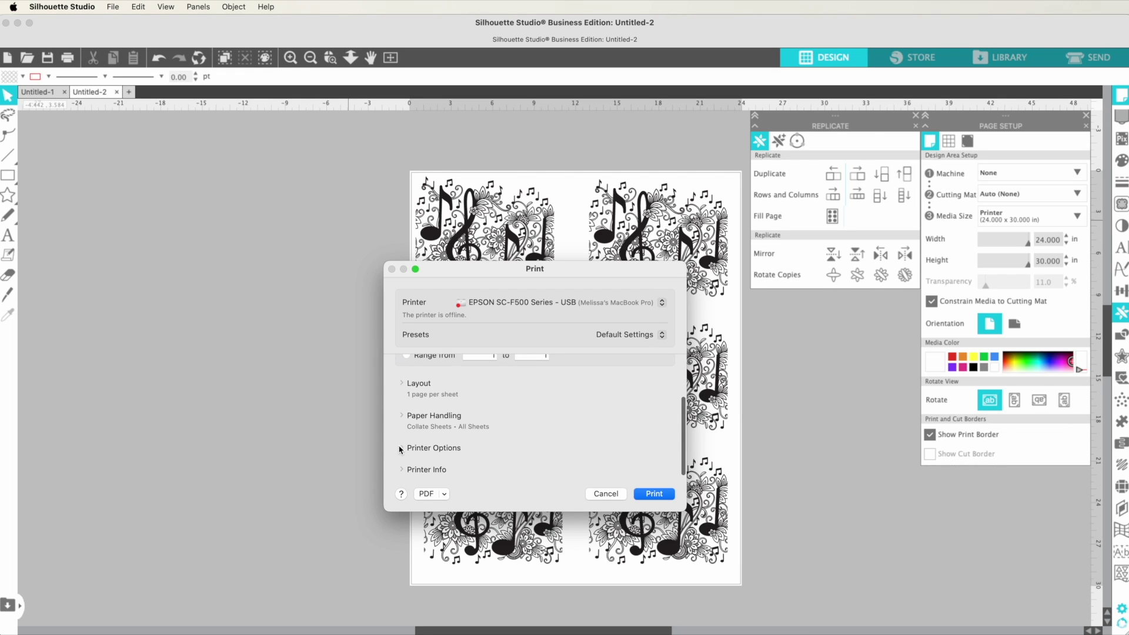
pyautogui.click(401, 469)
pyautogui.click(403, 465)
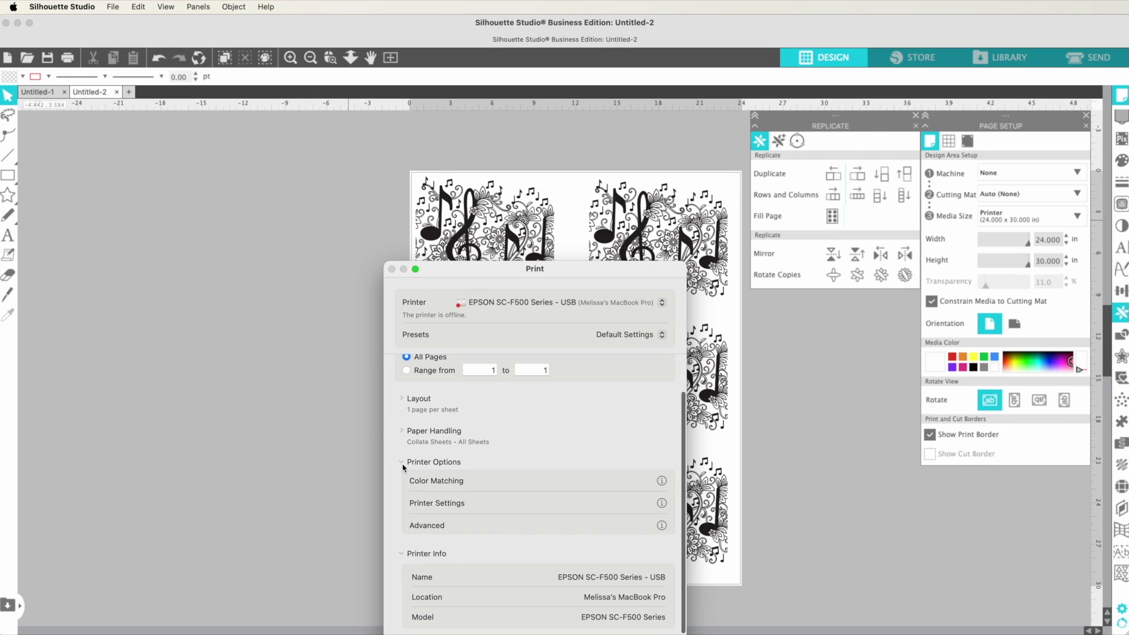
pyautogui.scroll(-2, 411, 453)
pyautogui.scroll(1, 419, 438)
pyautogui.click(400, 411)
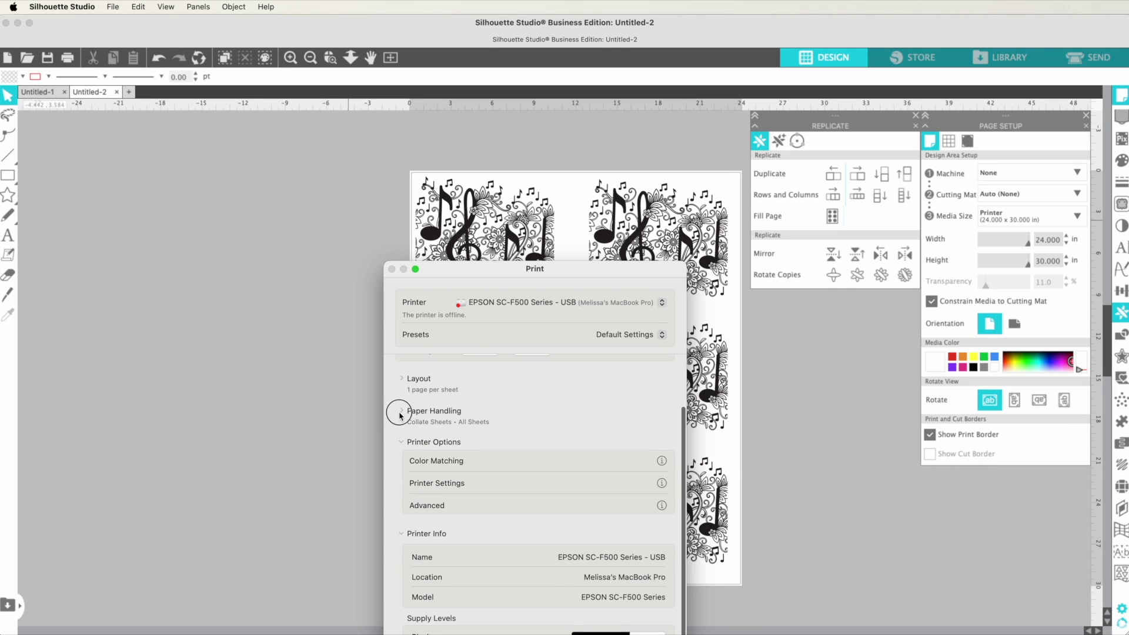
pyautogui.click(400, 377)
pyautogui.scroll(-3, 435, 407)
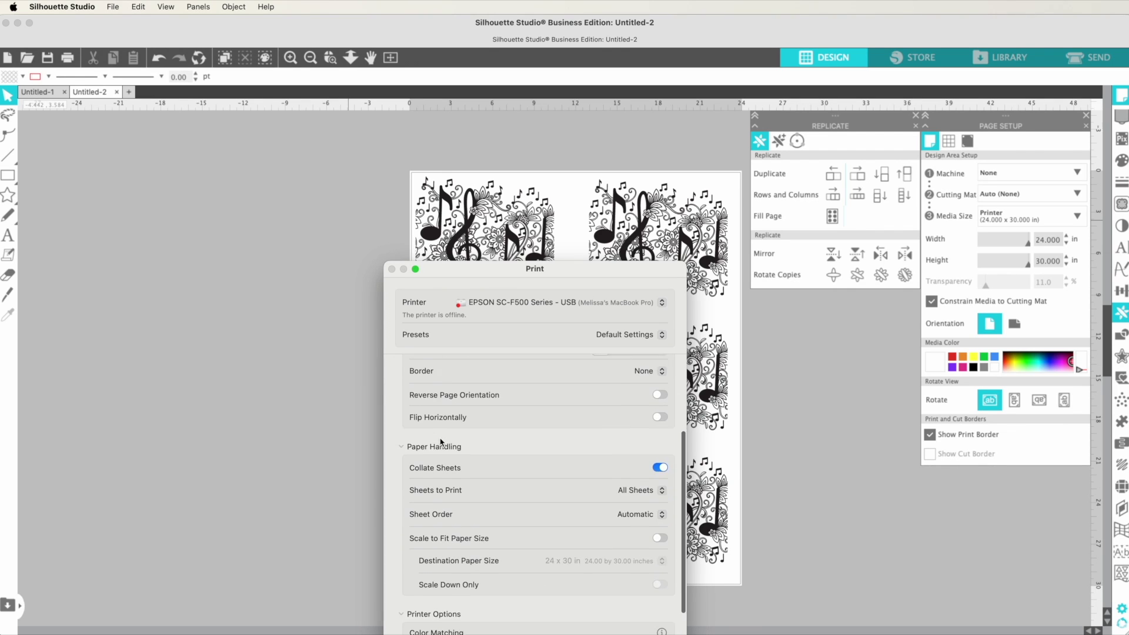
pyautogui.scroll(2, 442, 443)
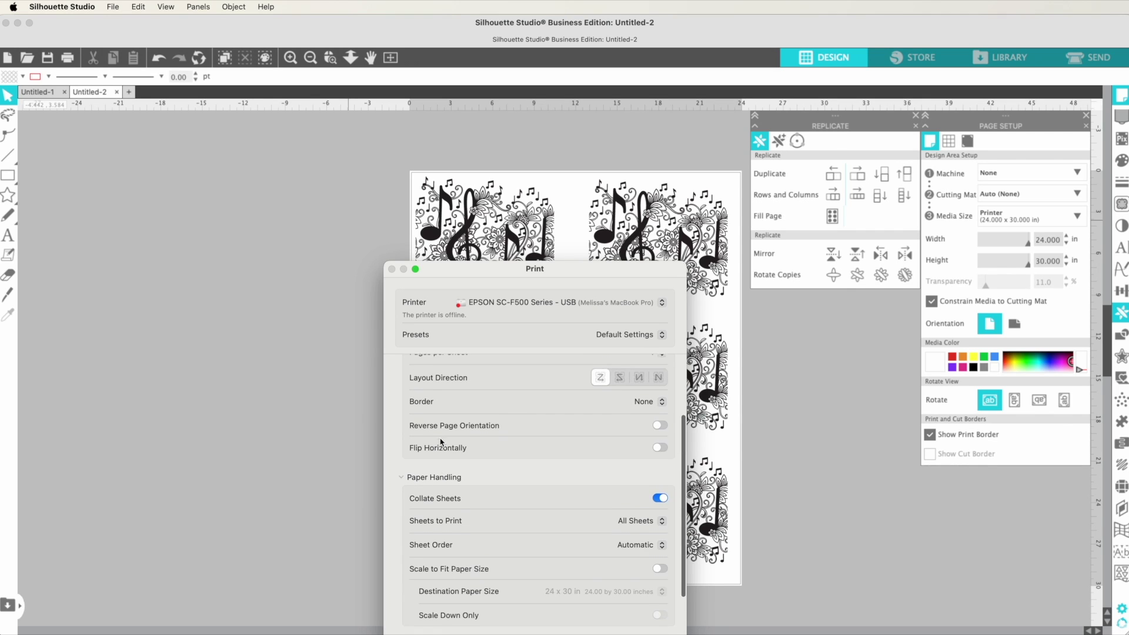
pyautogui.scroll(-1, 441, 443)
pyautogui.scroll(-1, 447, 460)
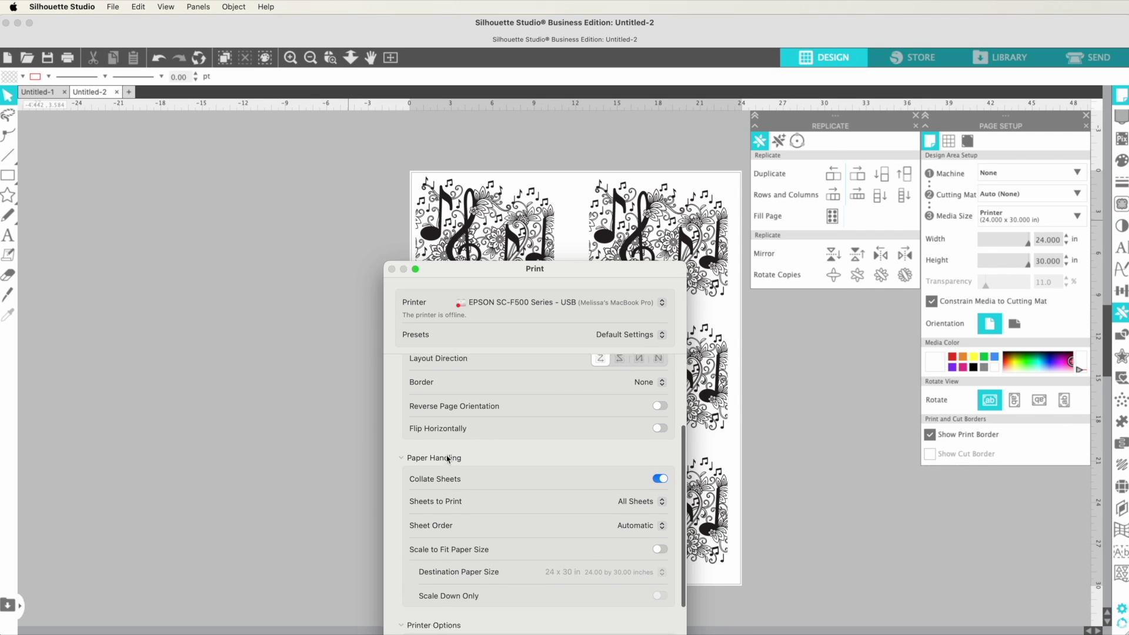
# Review the SC-F500's Printer Settings for paper source, media type, color and quality level, and close them without changes.
pyautogui.scroll(6, 447, 459)
pyautogui.scroll(-5, 447, 459)
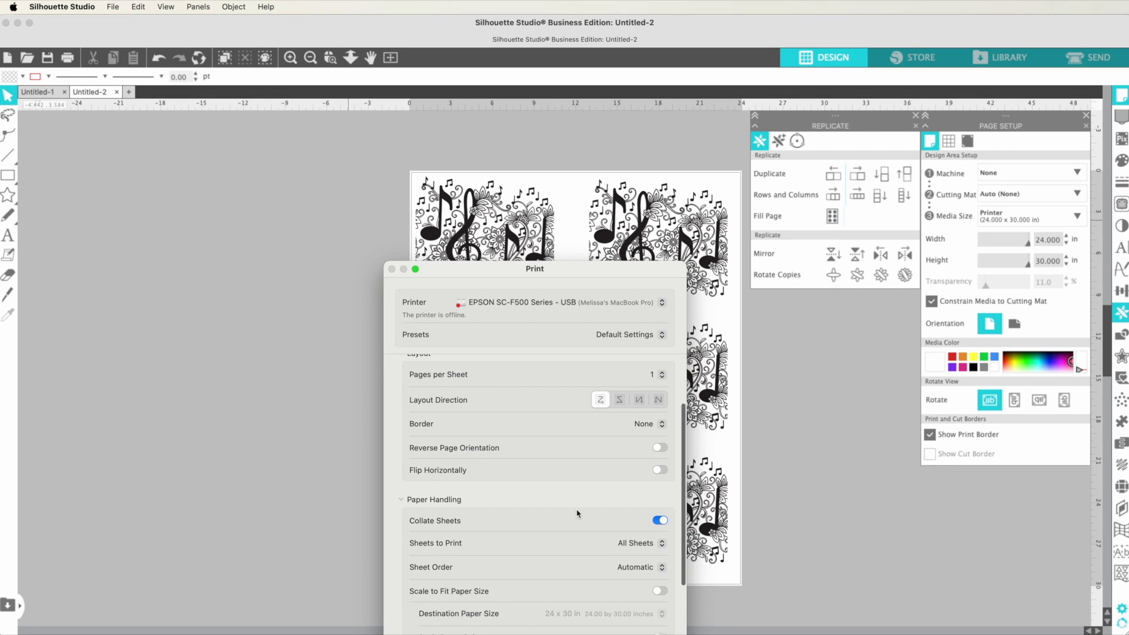
pyautogui.scroll(-3, 576, 518)
pyautogui.scroll(-2, 577, 520)
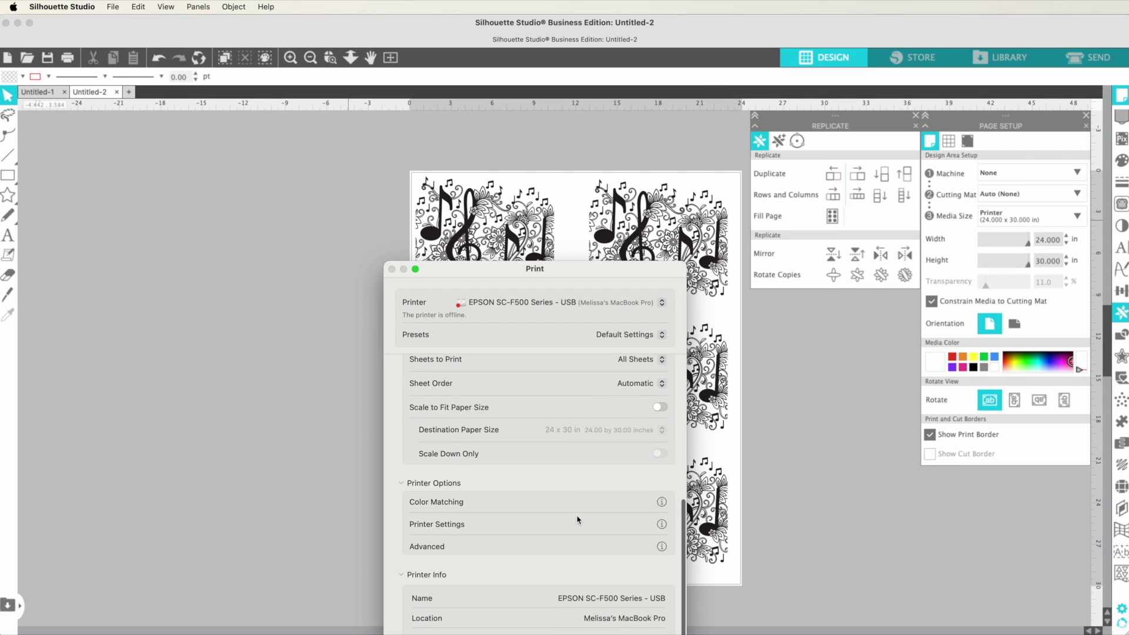
pyautogui.click(424, 521)
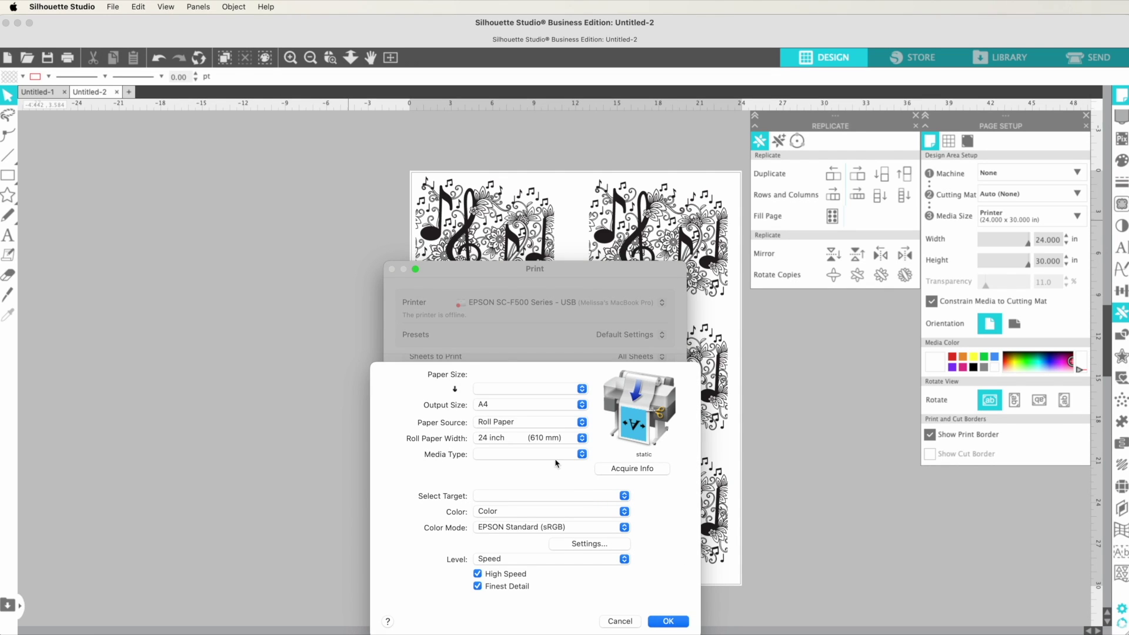
pyautogui.click(616, 621)
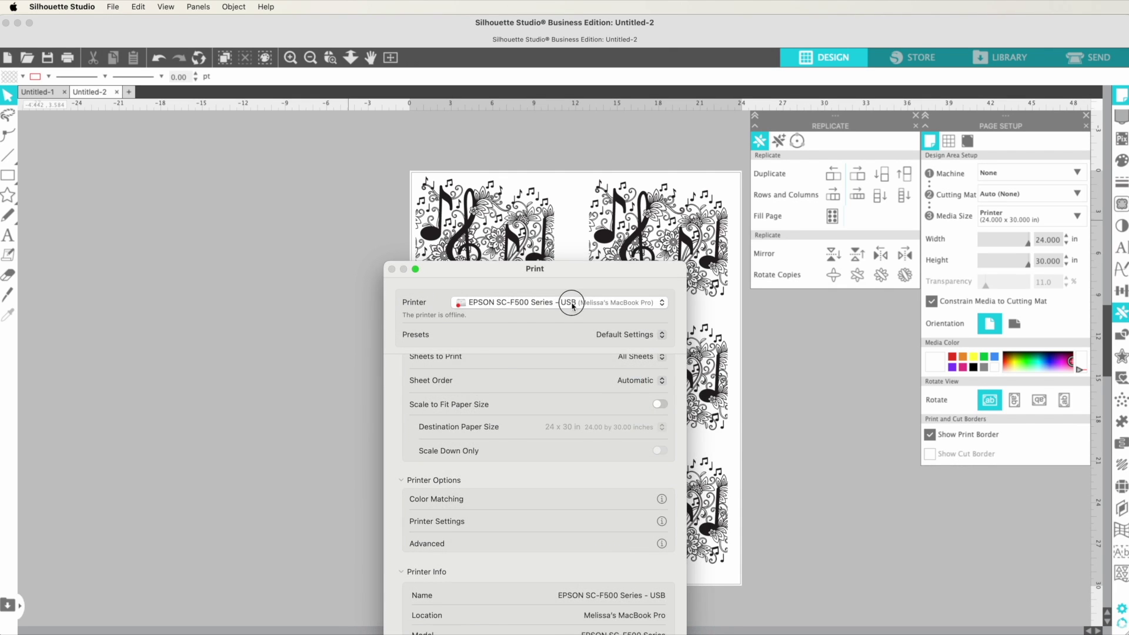
# Switch the printer to EPSON SC-F100 Series USB and check its Color Matching options without changing them.
pyautogui.click(573, 303)
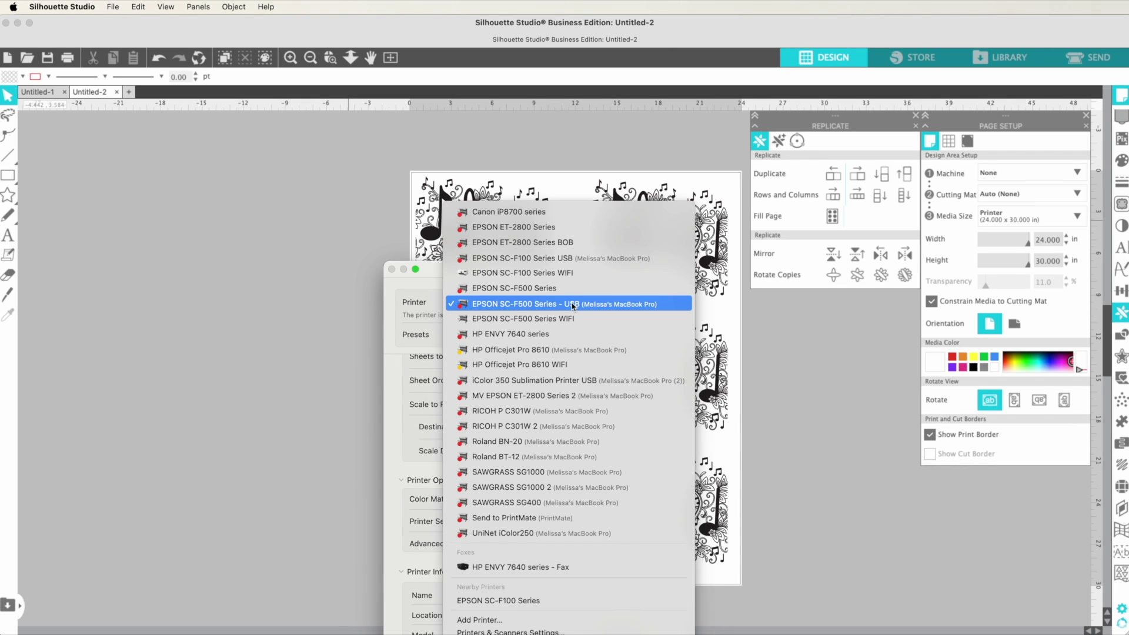
pyautogui.click(570, 258)
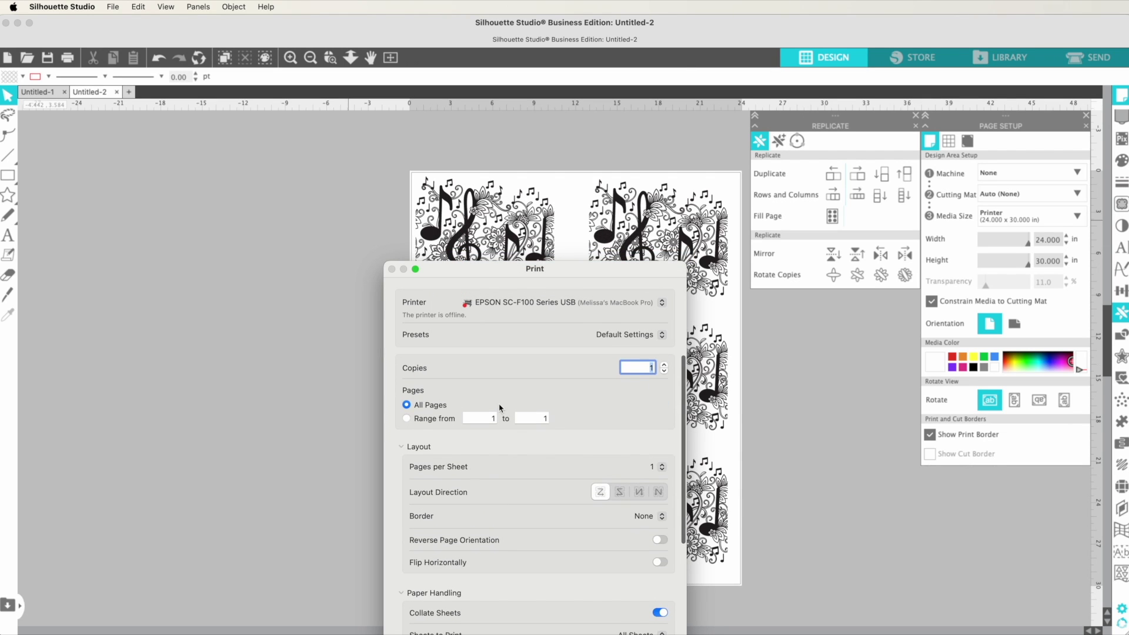
pyautogui.scroll(-10, 486, 466)
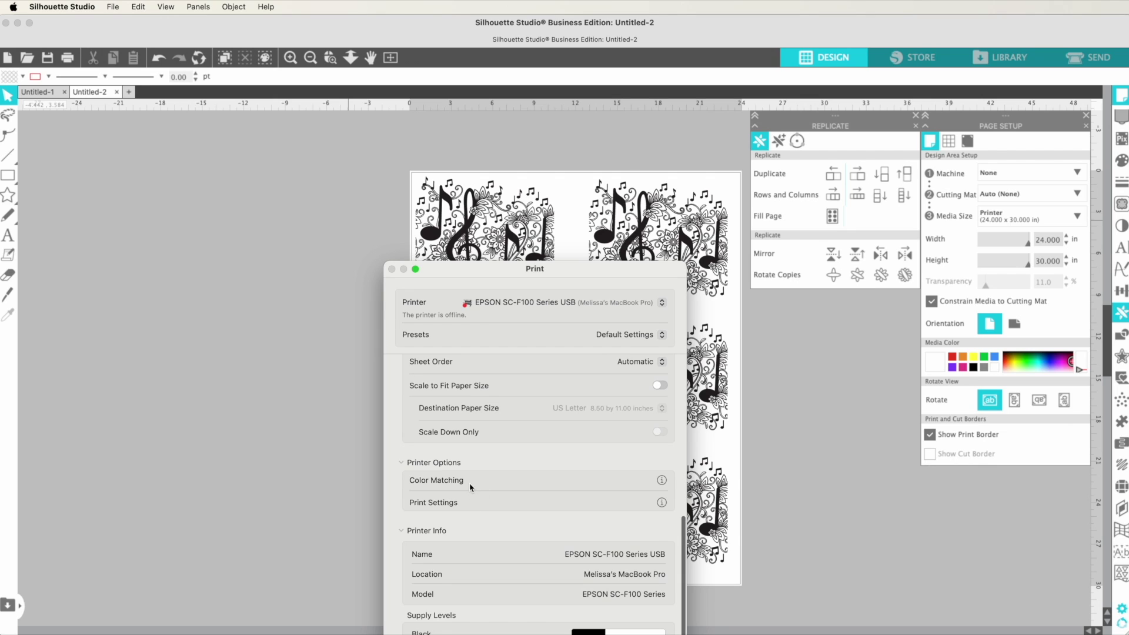
pyautogui.click(431, 479)
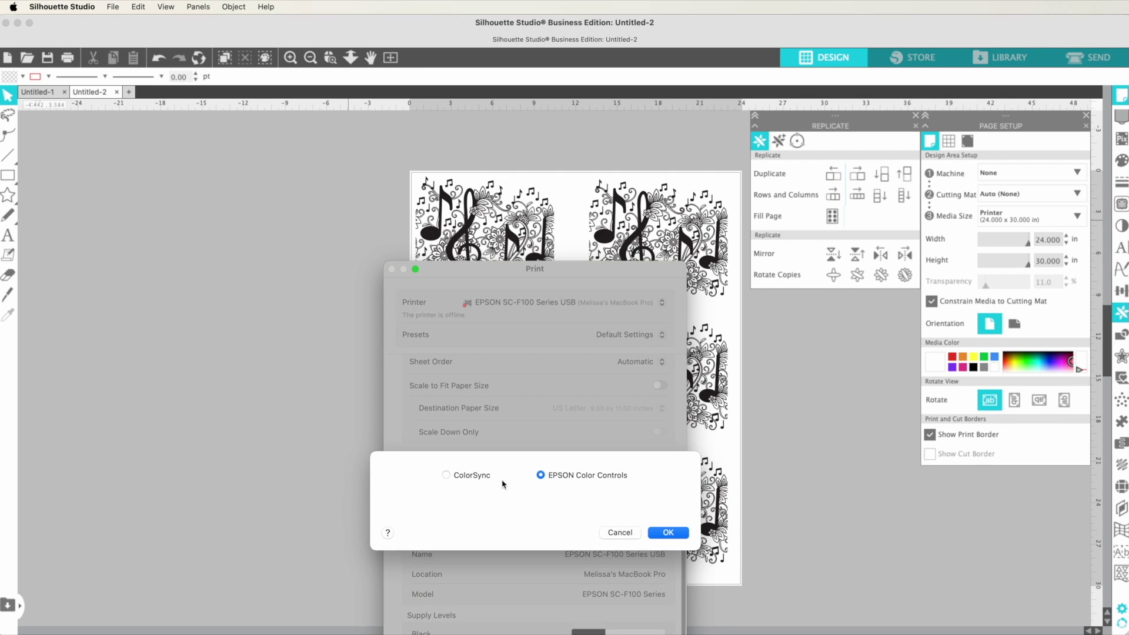
pyautogui.click(620, 533)
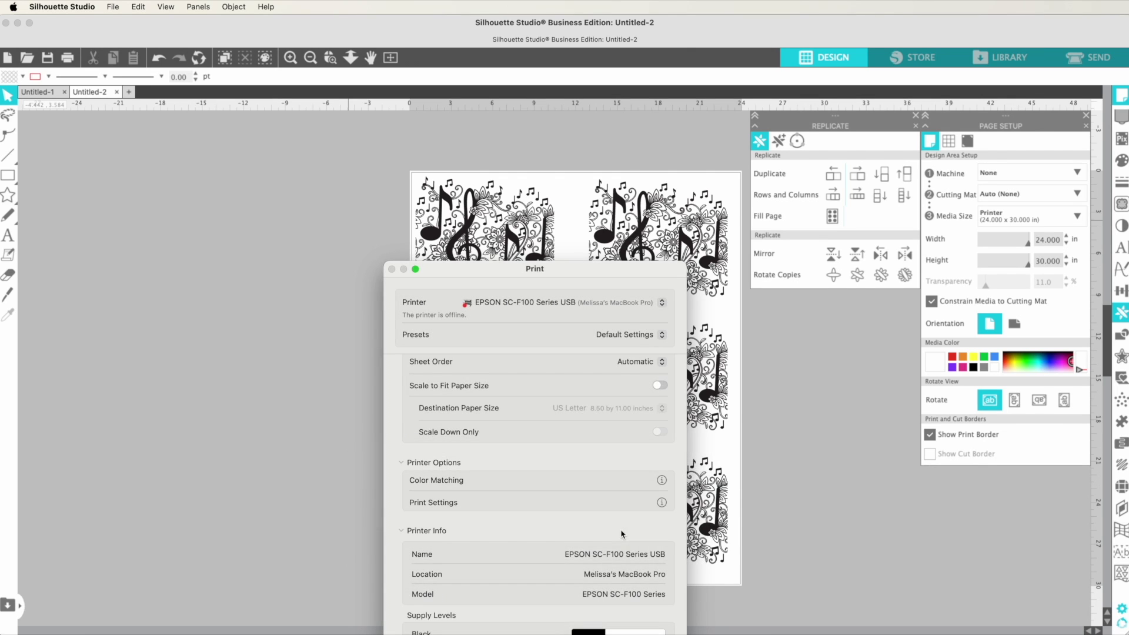
# Try DS Transfer Multi Use/Textile media with Fine print quality in the SC-F100's Print Settings, and discard the changes.
pyautogui.moveTo(582, 264); pyautogui.dragTo(595, 115)
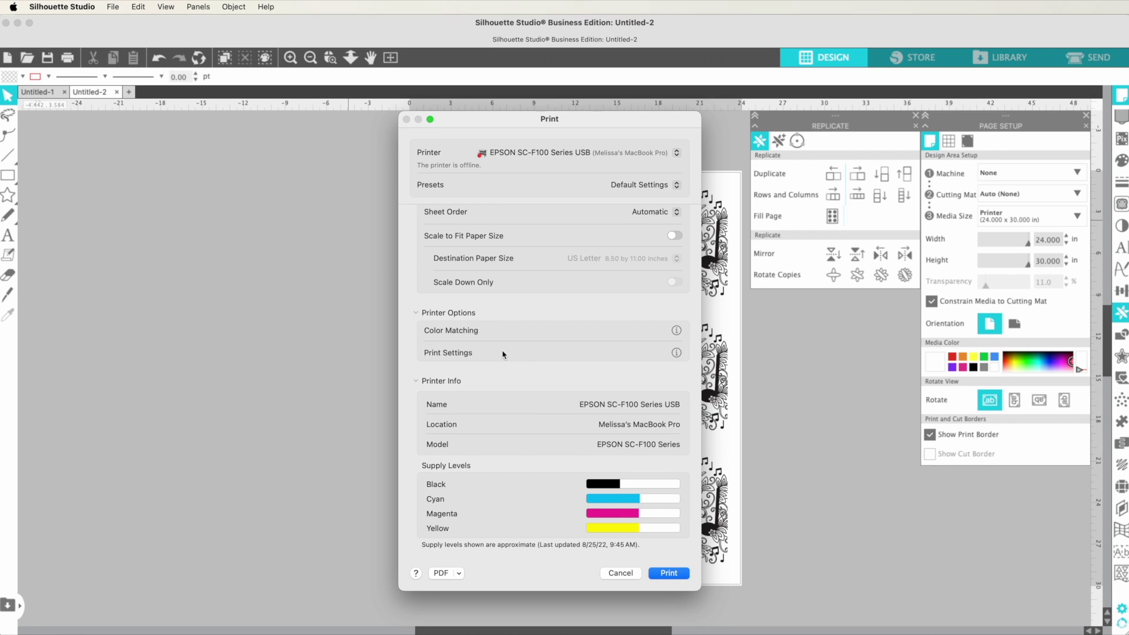
pyautogui.click(676, 353)
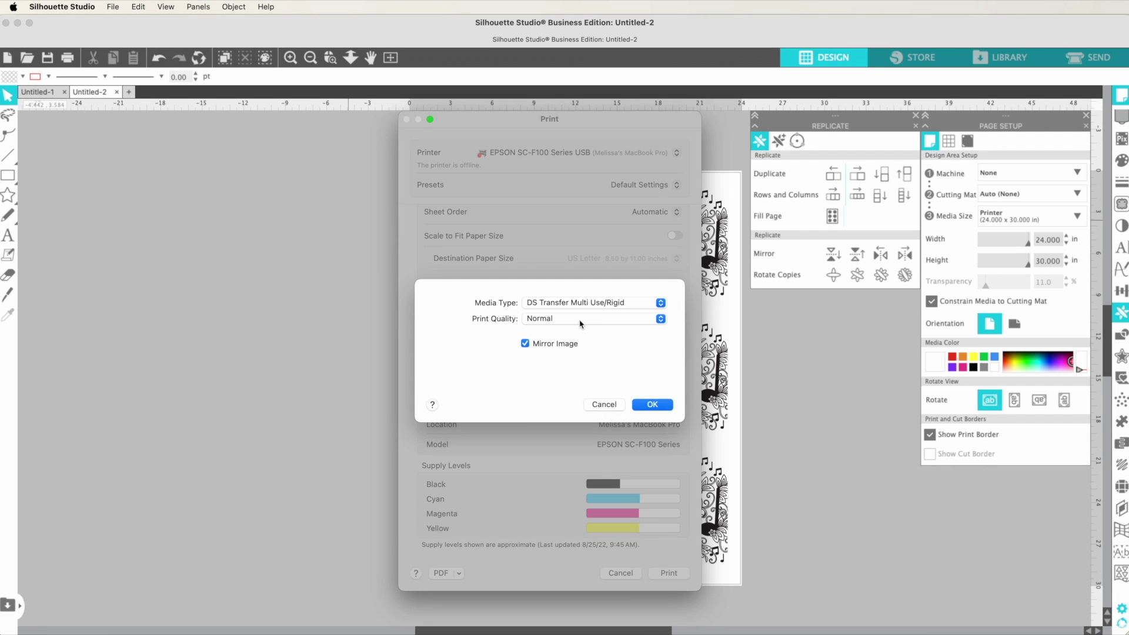
pyautogui.click(546, 303)
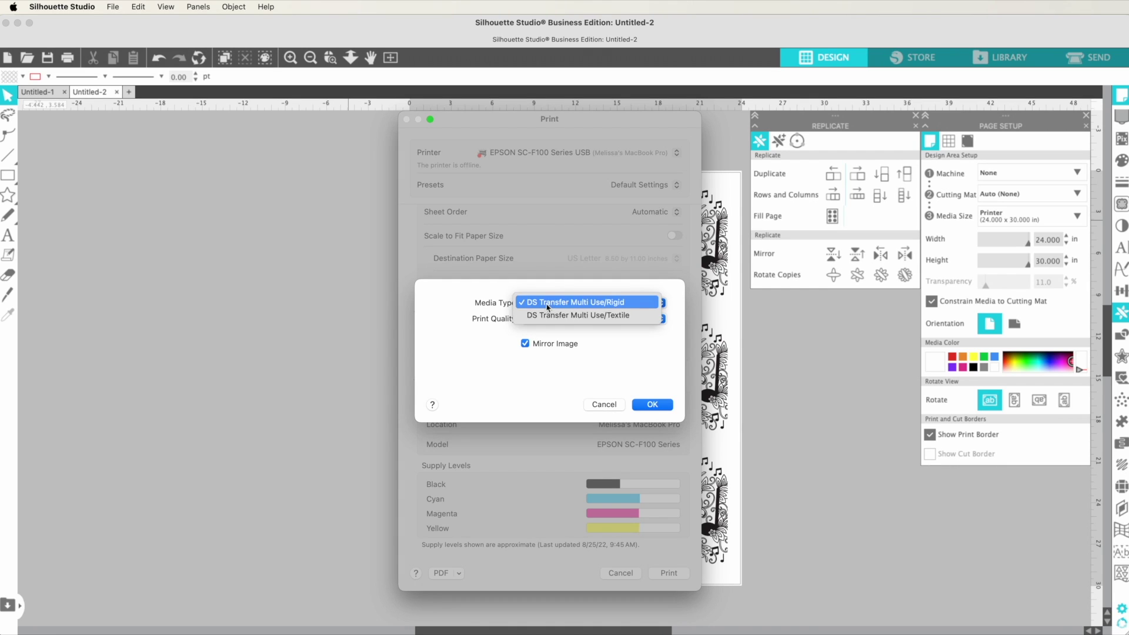
pyautogui.click(547, 320)
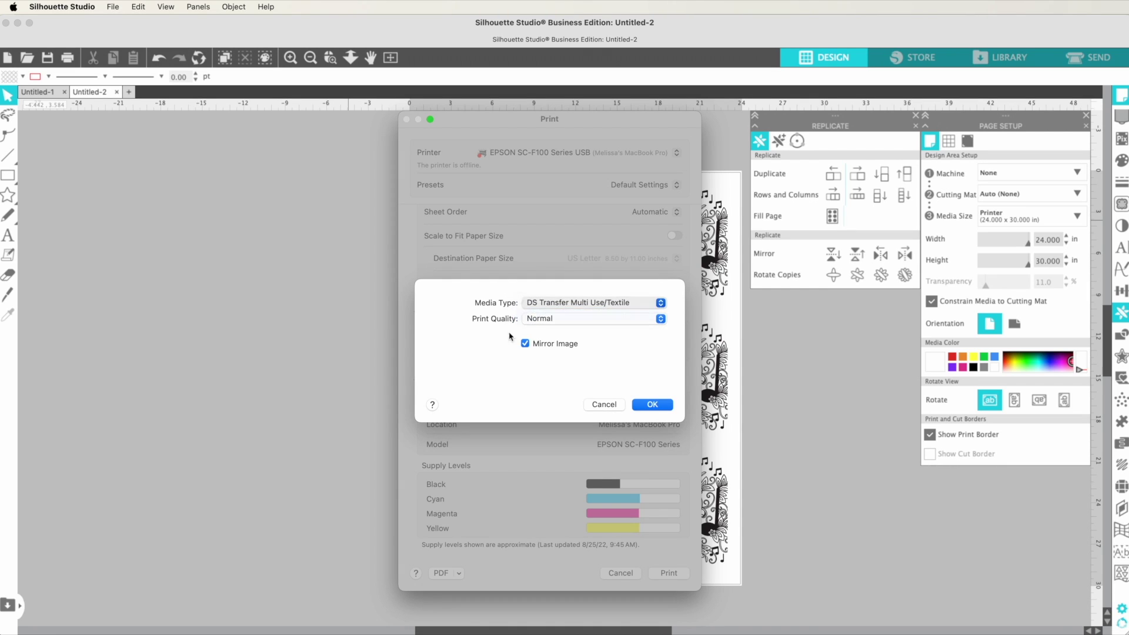
pyautogui.click(533, 319)
pyautogui.click(540, 332)
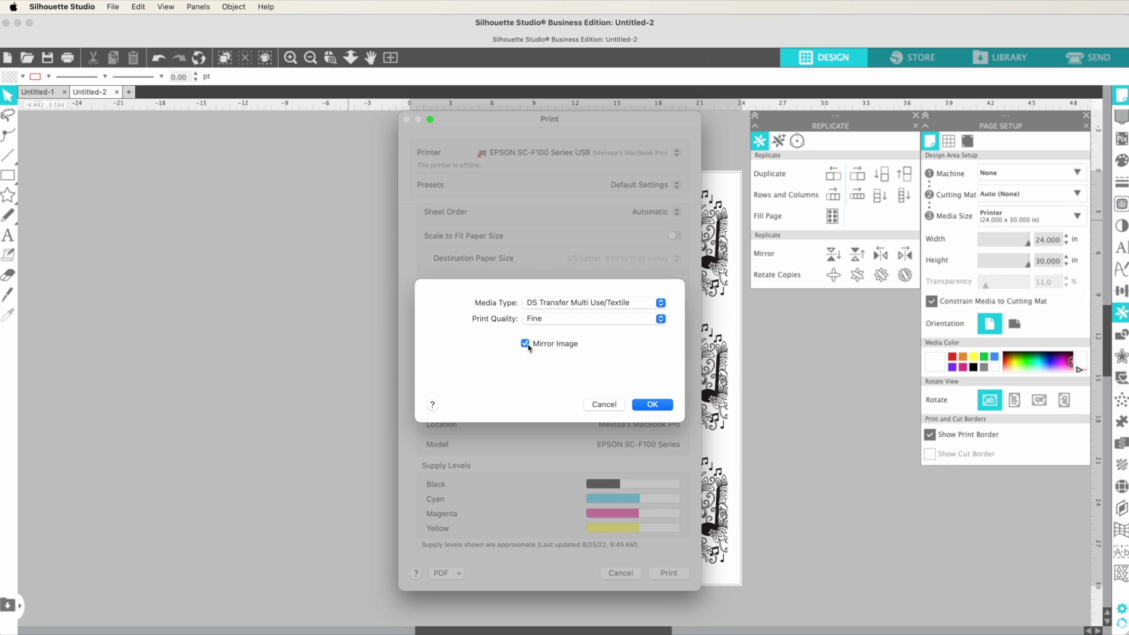
pyautogui.click(607, 406)
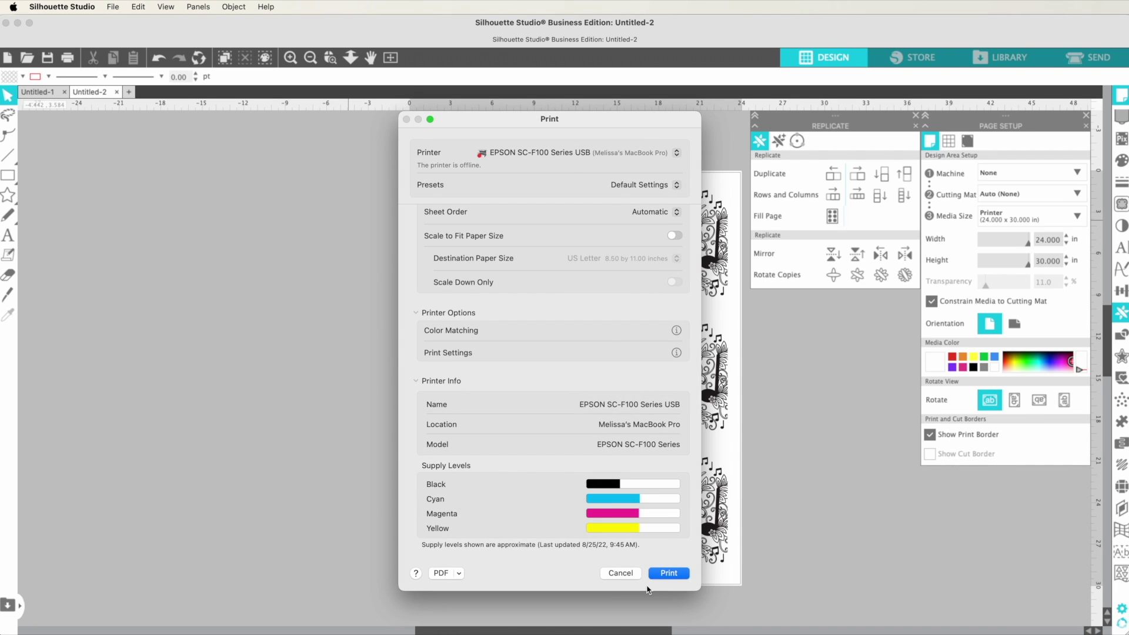
# Switch the printer to SAWGRASS SG1000, look through the list of printers again, and cancel the print job.
pyautogui.click(496, 155)
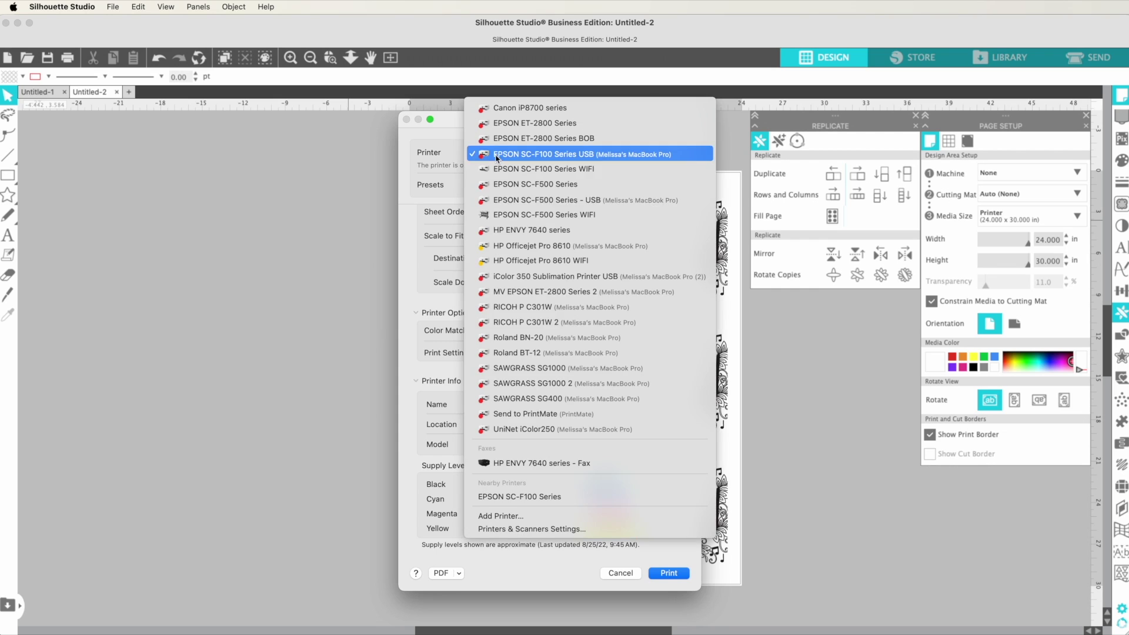
pyautogui.click(501, 368)
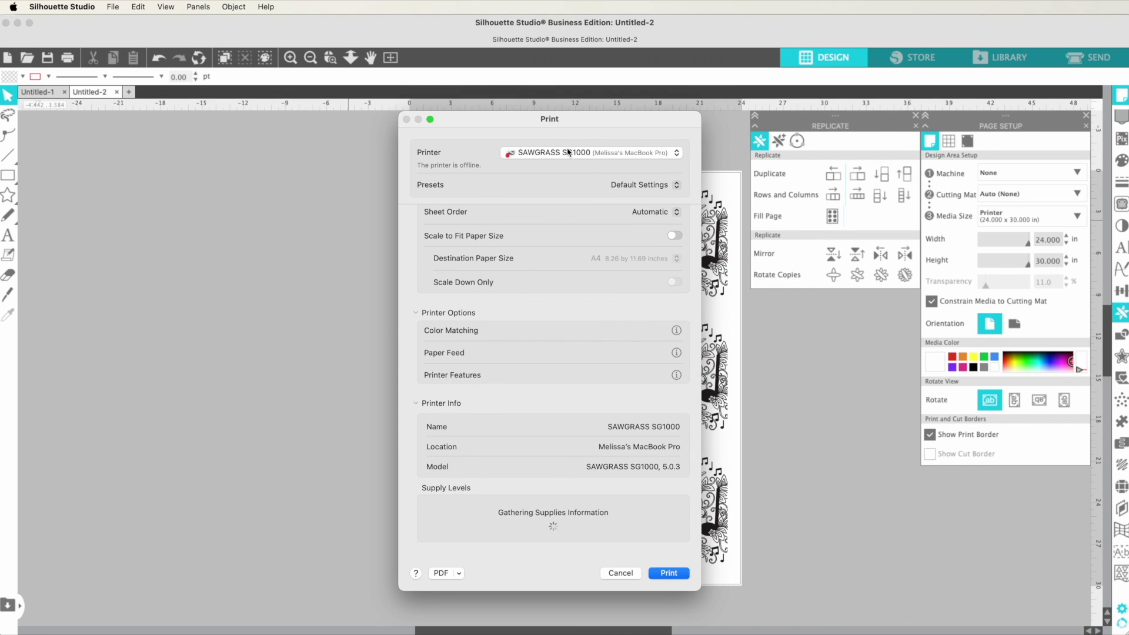
pyautogui.click(568, 153)
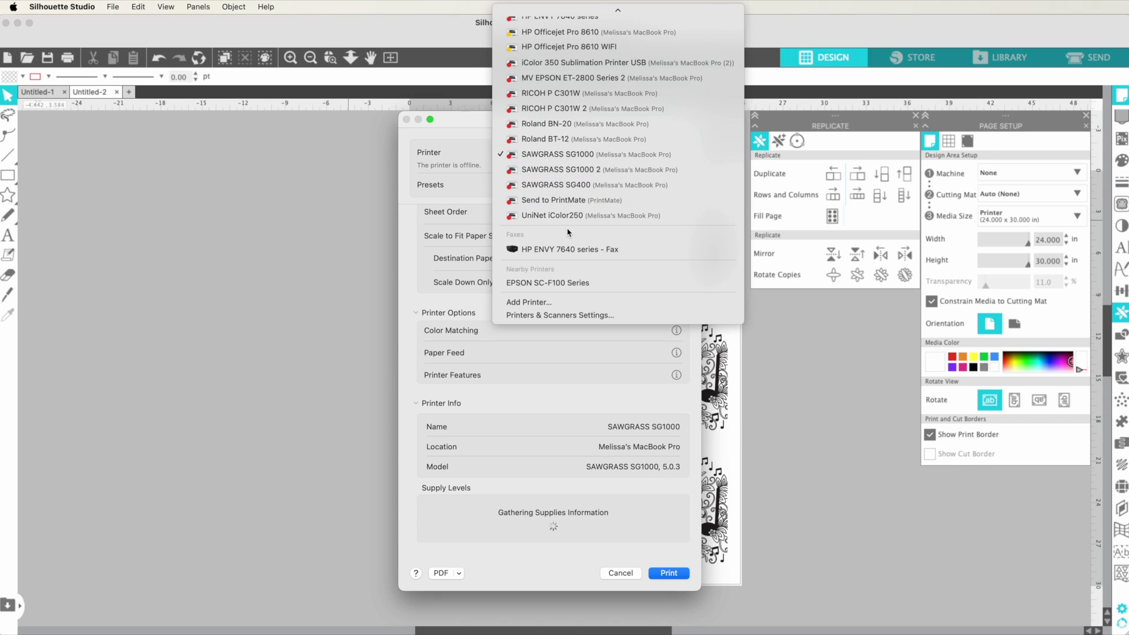
pyautogui.click(410, 264)
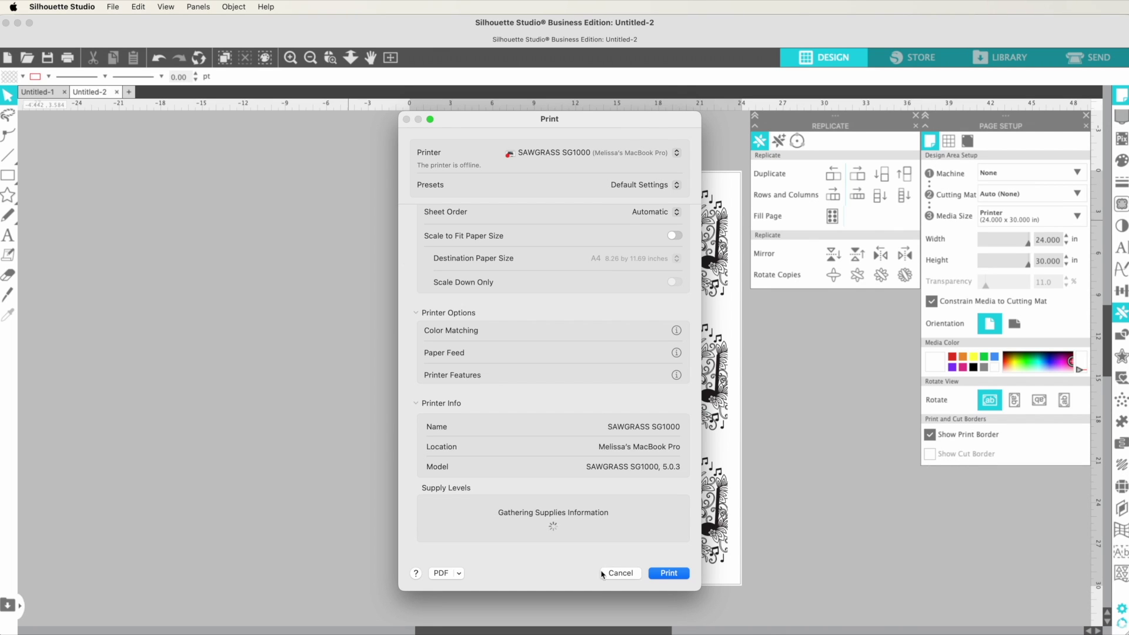
pyautogui.click(621, 572)
# Print the wrap page again, sending it as a PDF to Sawgrass Print Manager.
pyautogui.click(111, 7)
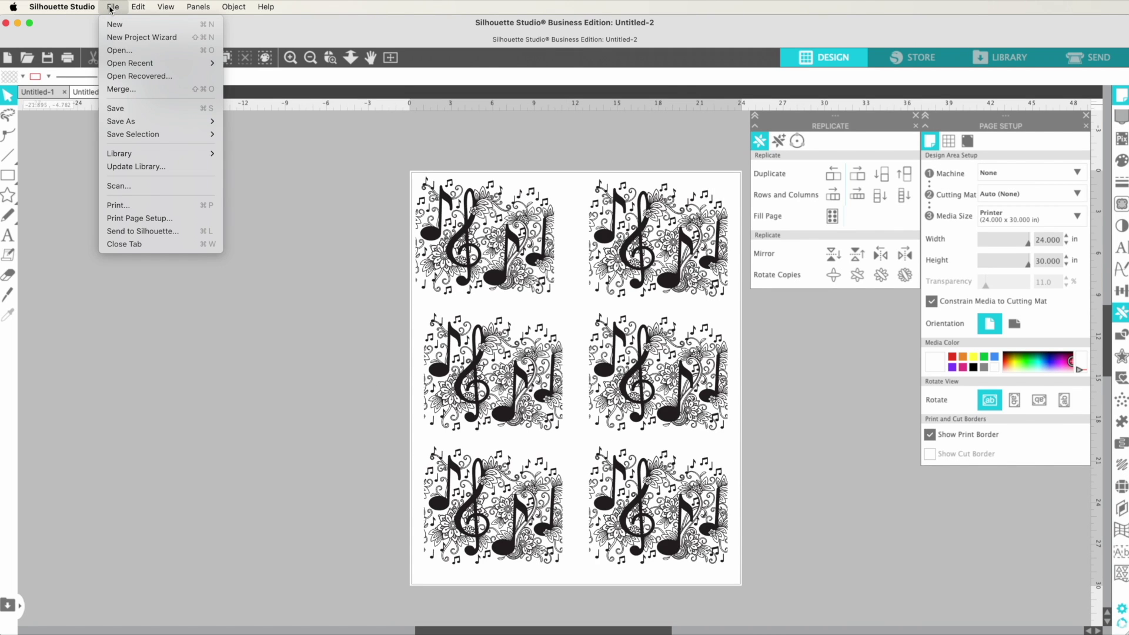
pyautogui.click(116, 206)
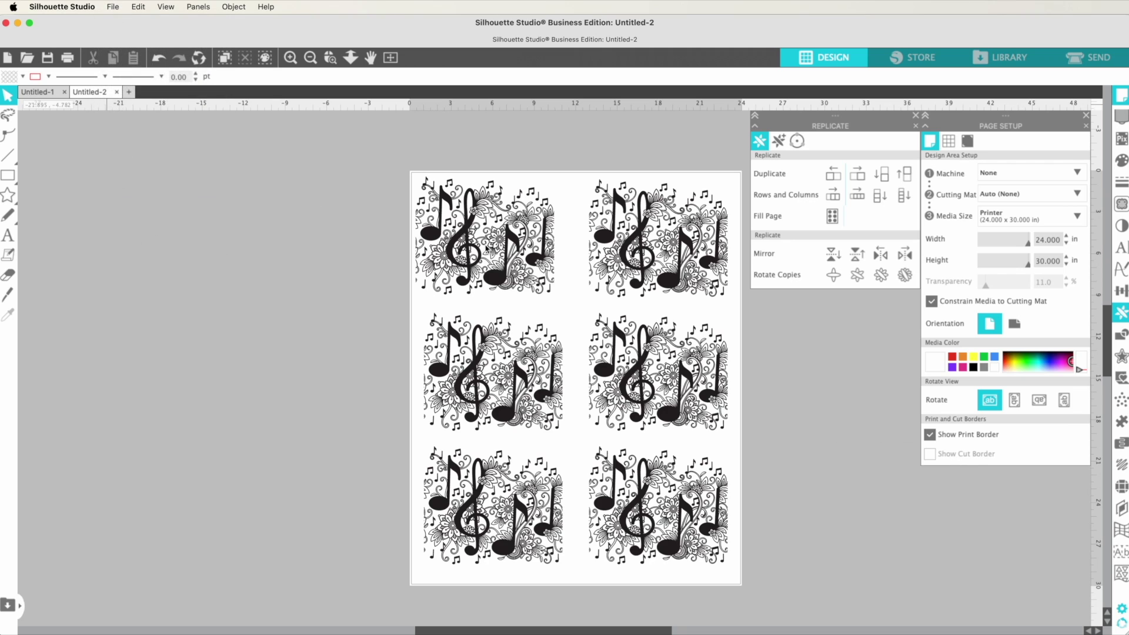
pyautogui.moveTo(807, 373); pyautogui.dragTo(406, 71)
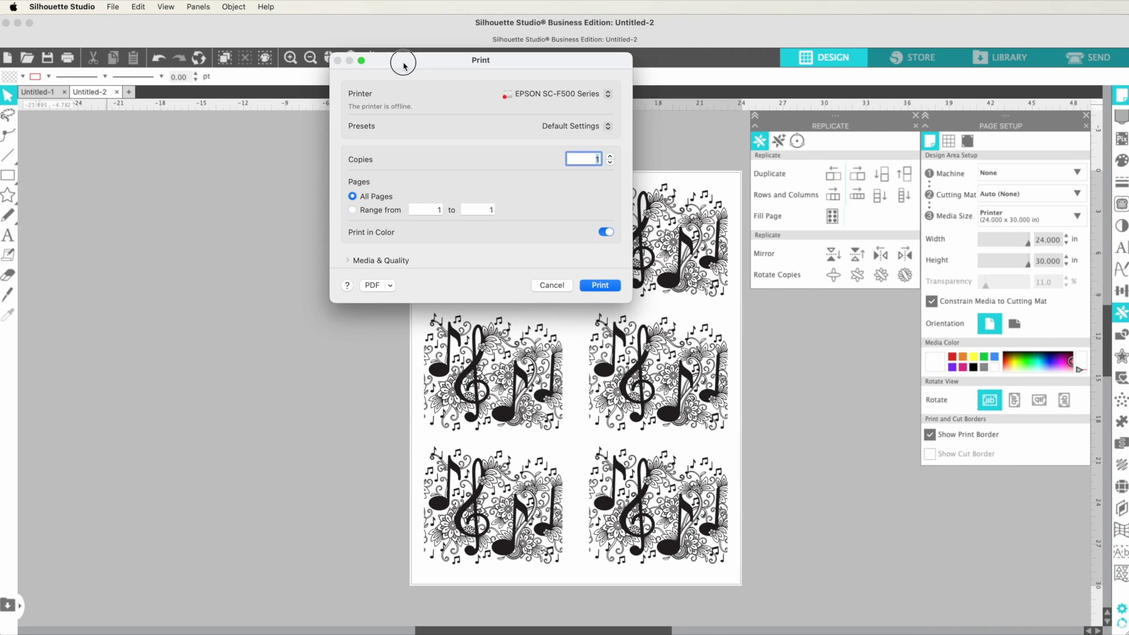
pyautogui.click(390, 286)
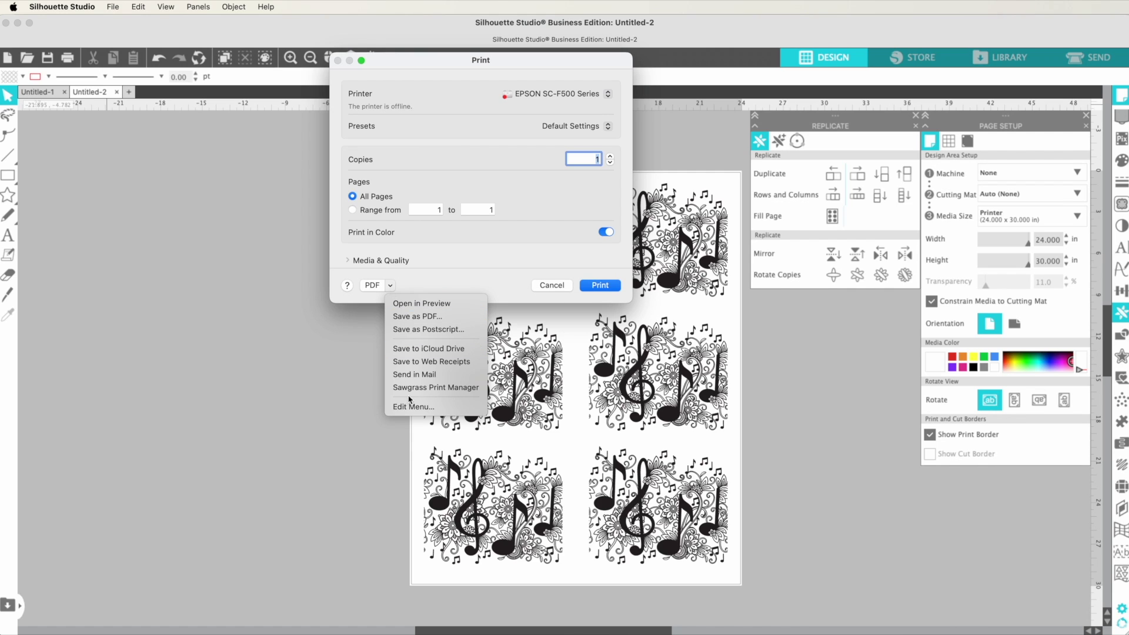
pyautogui.click(429, 388)
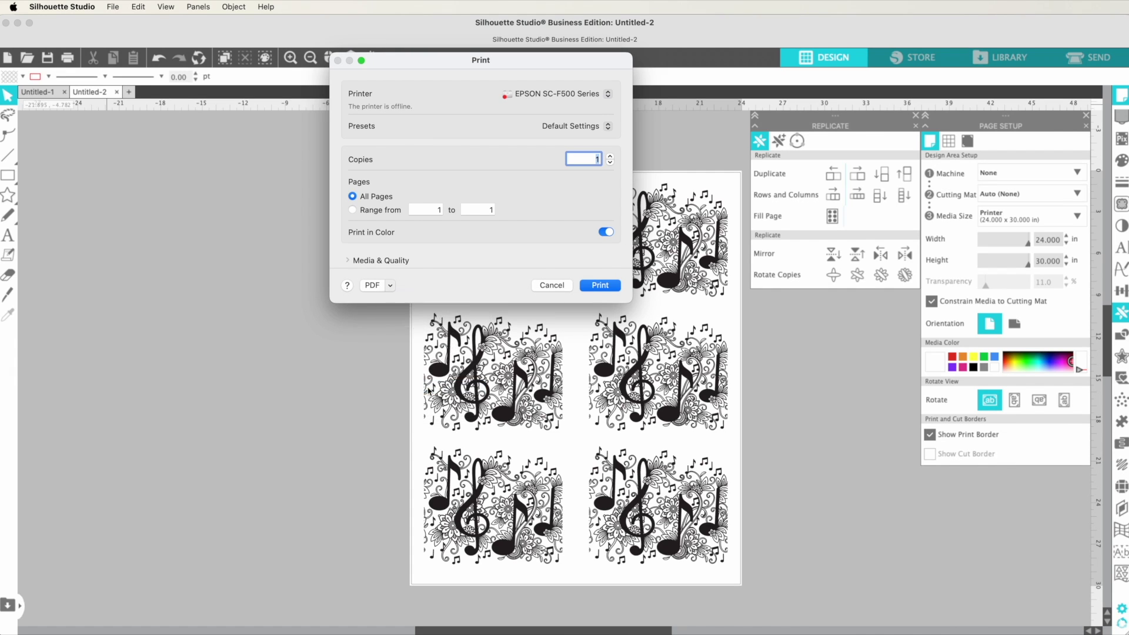